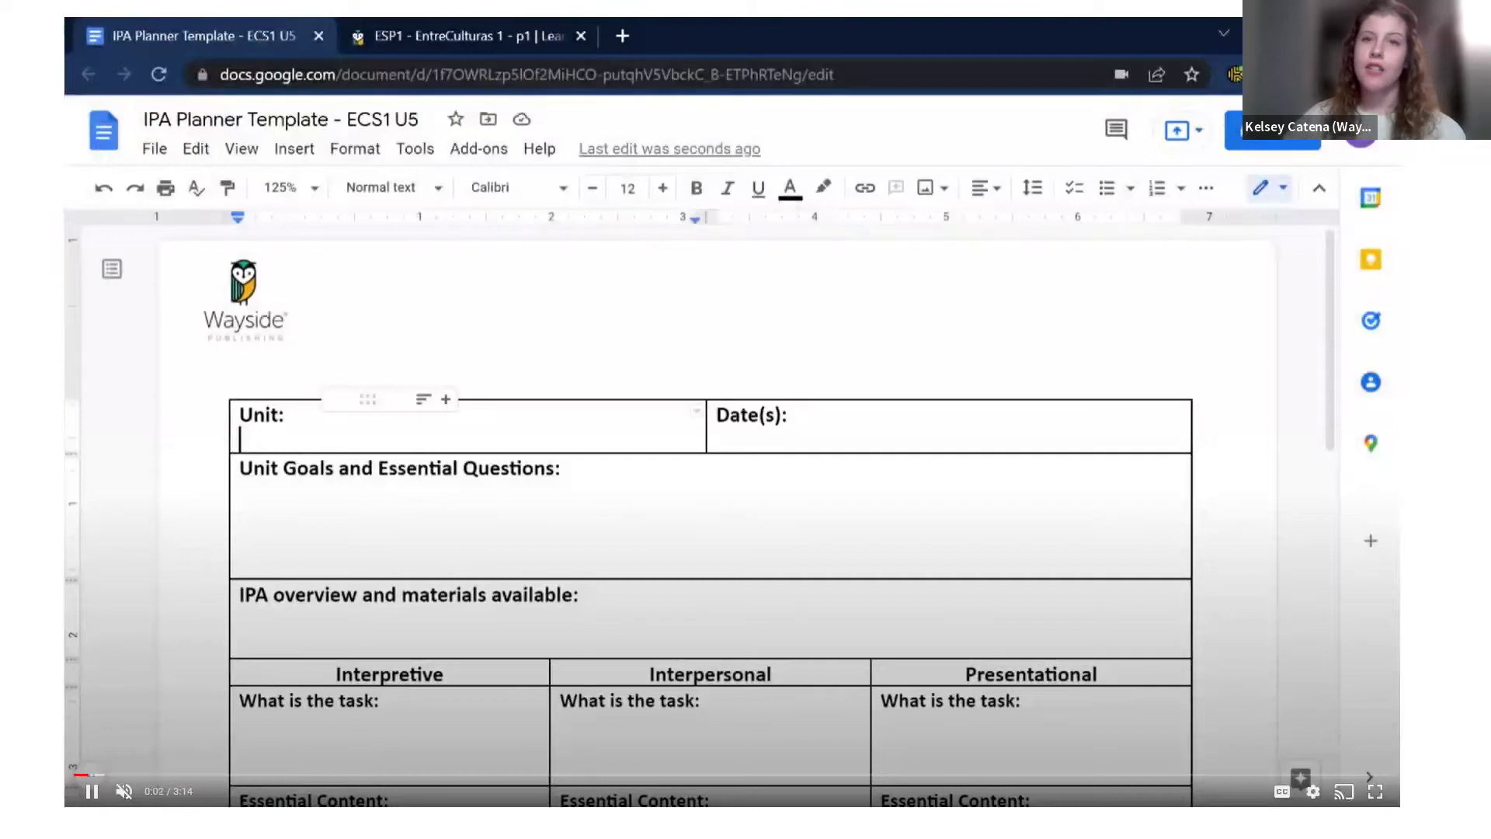
Step: Fill in the planner's unit as "EntreCulturas 1 U5: La vida es un carnaval" and highlight the Unit Goals and Essential Questions heading
{"action": "type", "text": "EntreCulturas 1 U5: La vida es un carnaval"}
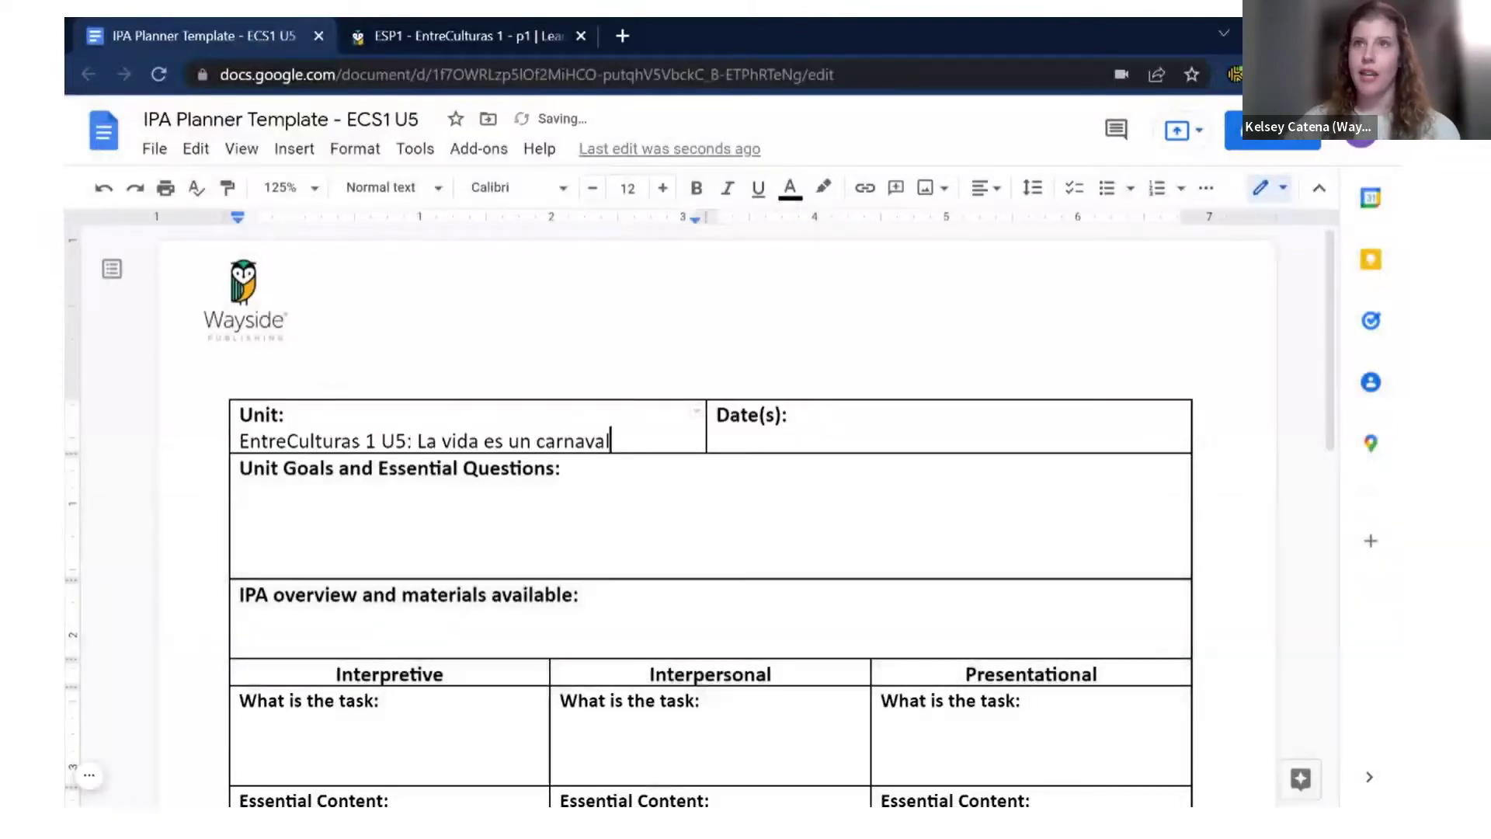
{"action": "left_click_drag", "start_coordinate": [489, 509], "coordinate": [73, 501]}
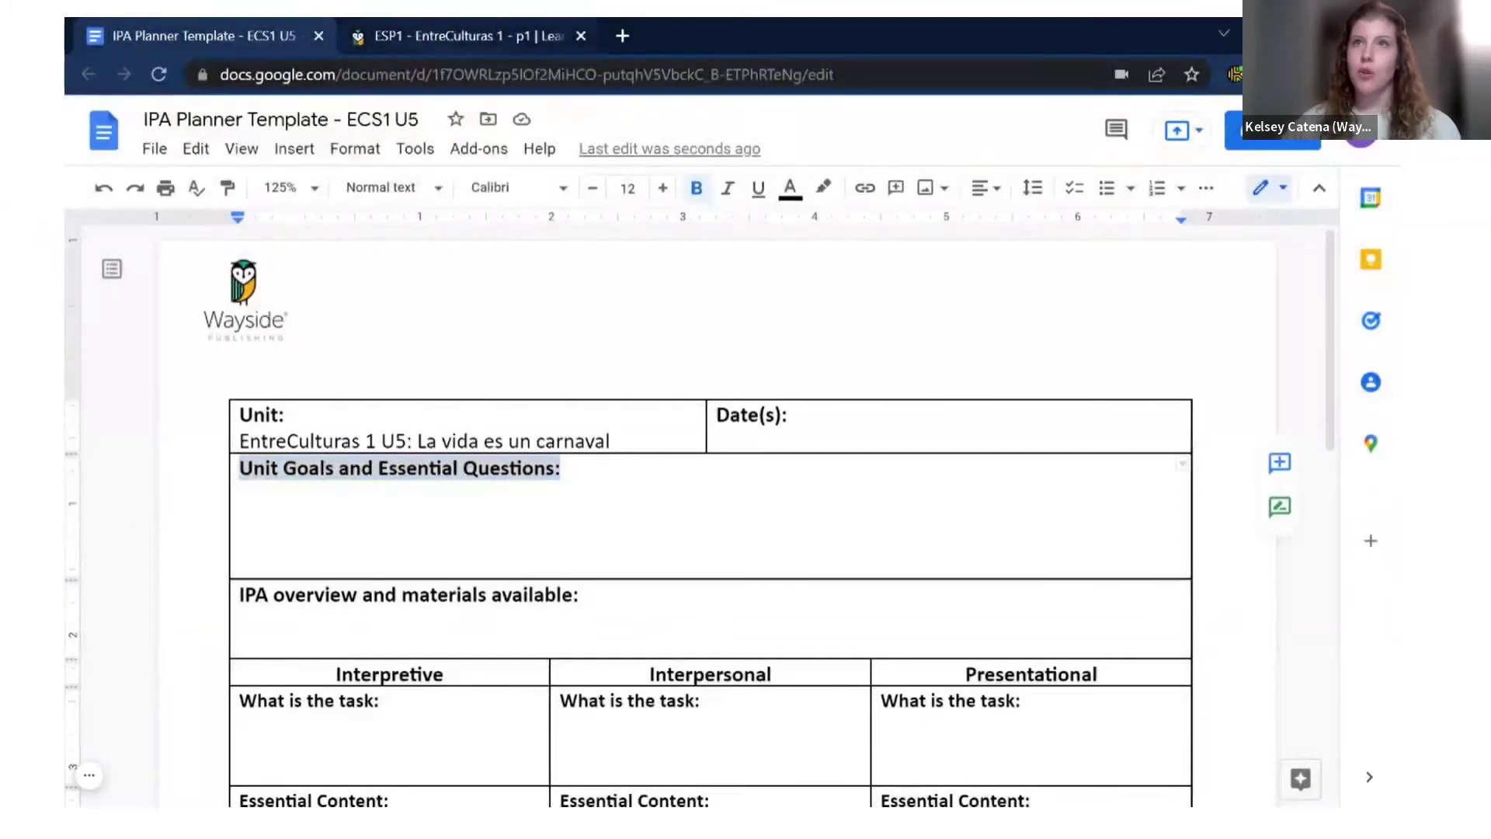
Step: Switch to the Wayside learning site and open the EntreCulturas 1 - Teacher Edition FlexText
{"action": "key", "text": "ctrl+Tab"}
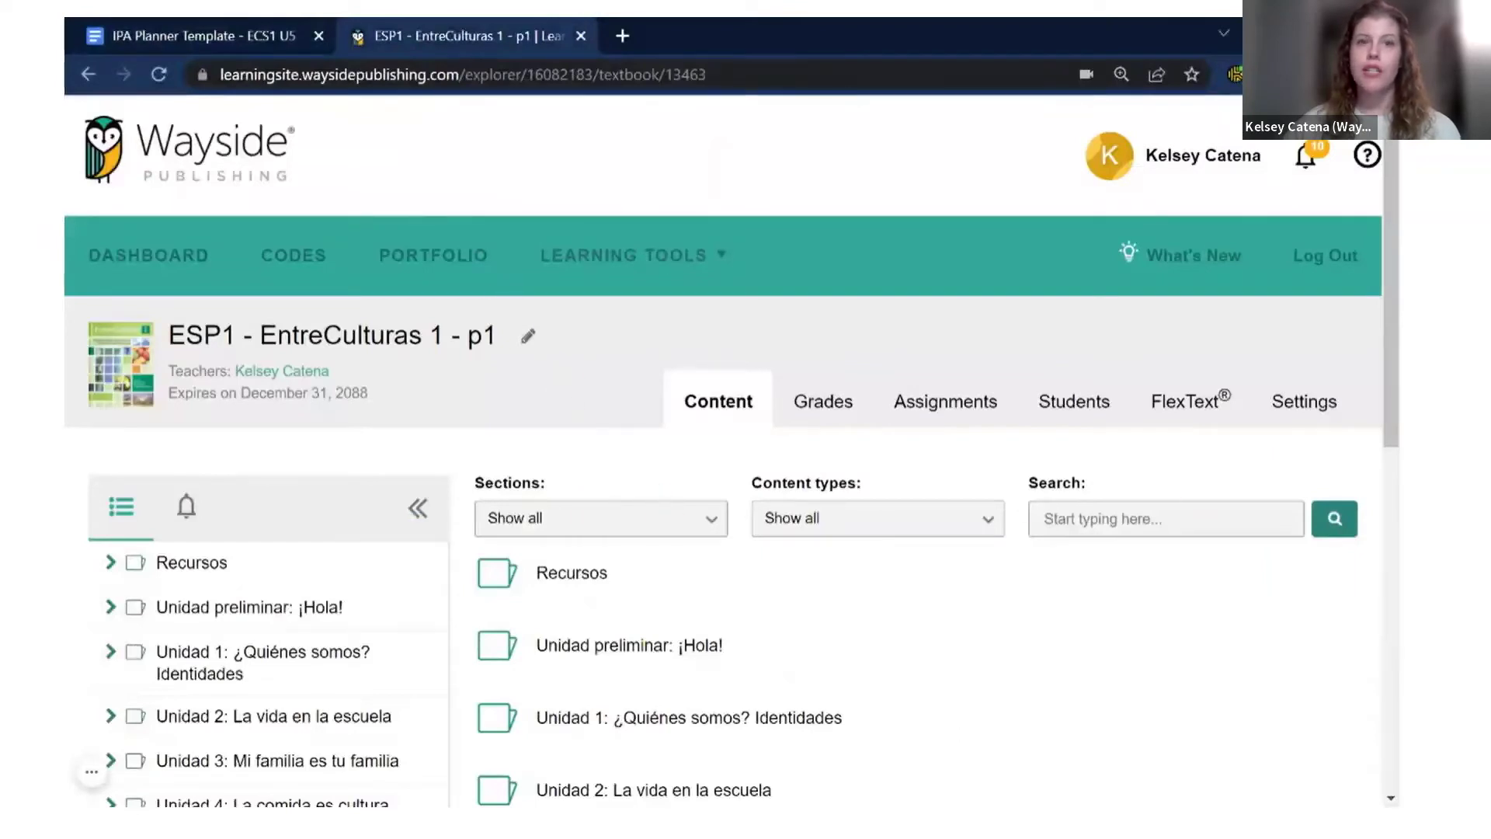
{"action": "left_click", "coordinate": [1188, 401]}
{"action": "scroll", "coordinate": [736, 402], "scroll_direction": "down", "scroll_amount": 4}
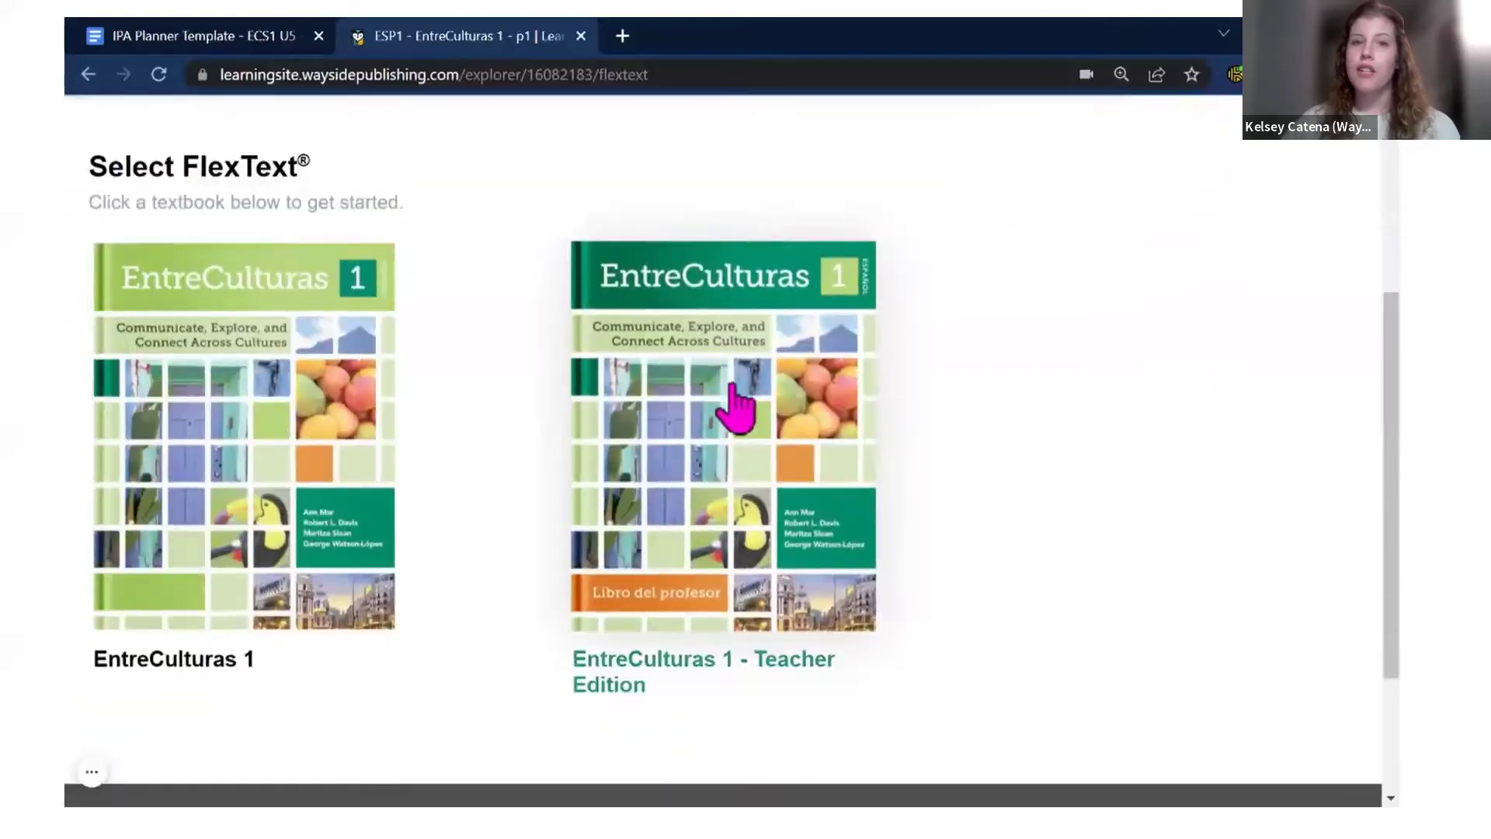
{"action": "left_click", "coordinate": [737, 402]}
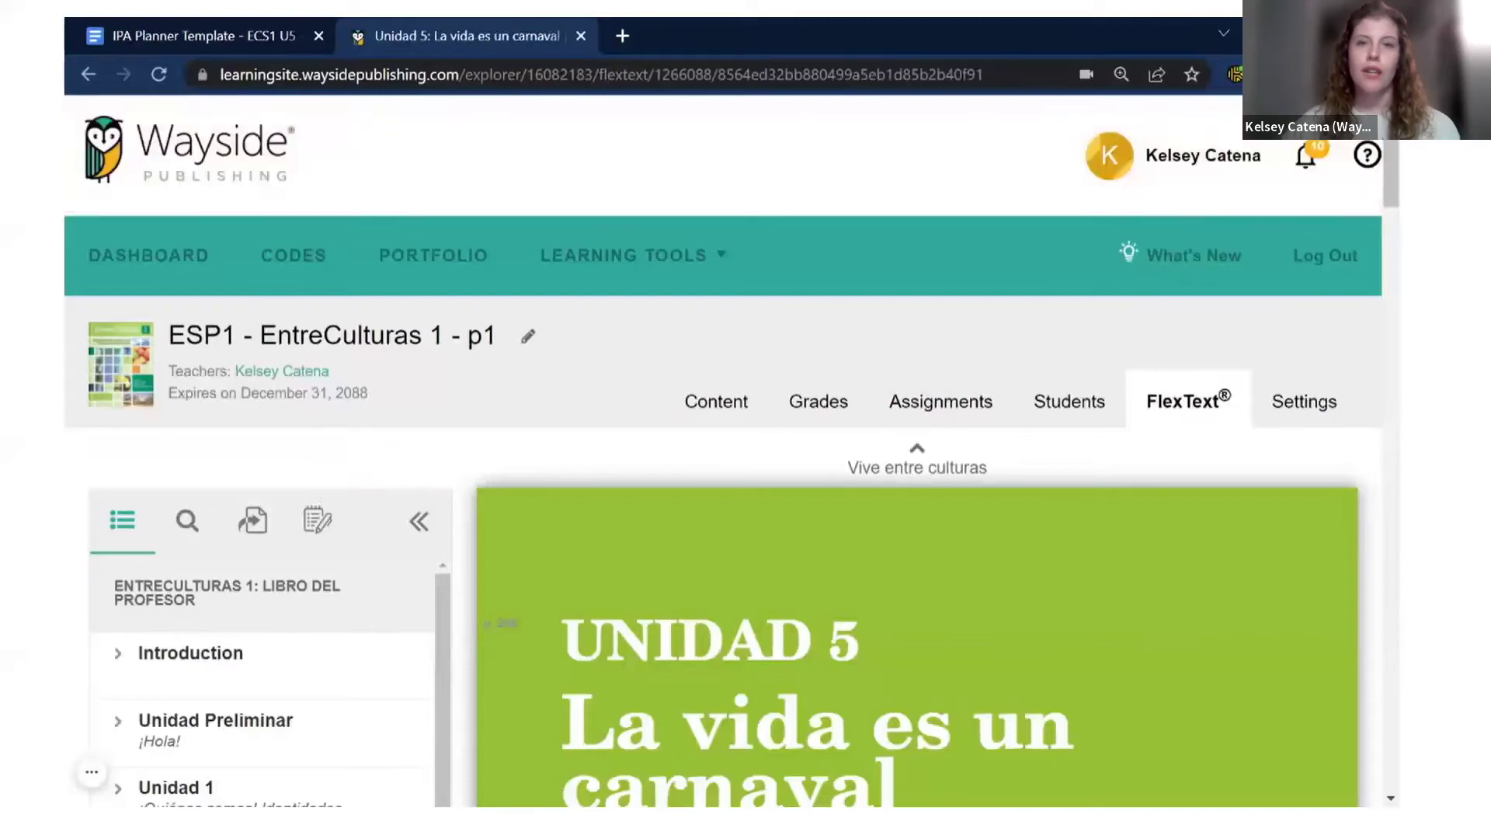
Step: Open the Table of Contents page from the Introduction of the teacher edition
{"action": "scroll", "coordinate": [323, 476], "scroll_direction": "down", "scroll_amount": 1}
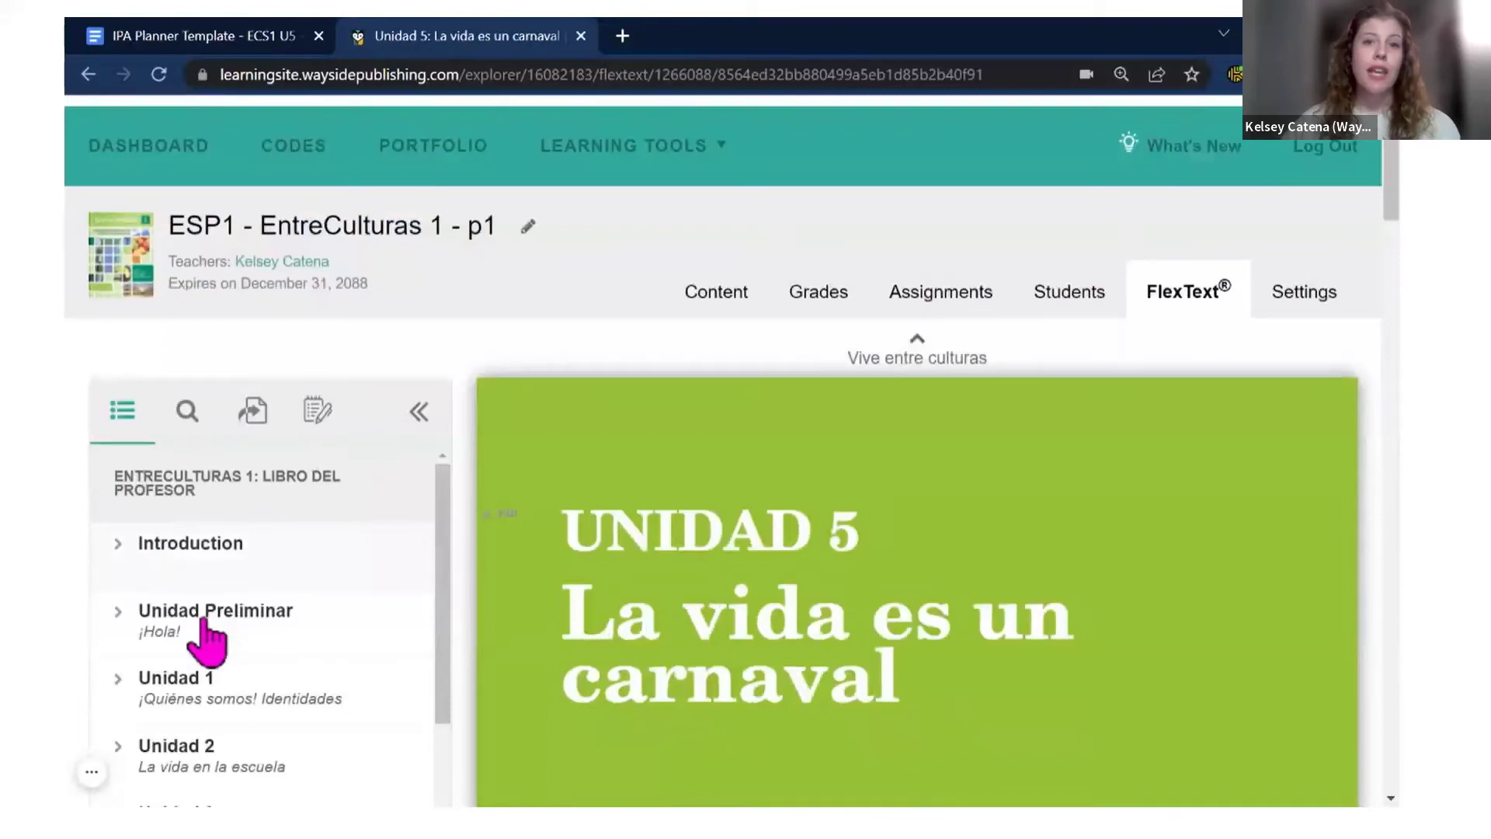
{"action": "left_click", "coordinate": [191, 543]}
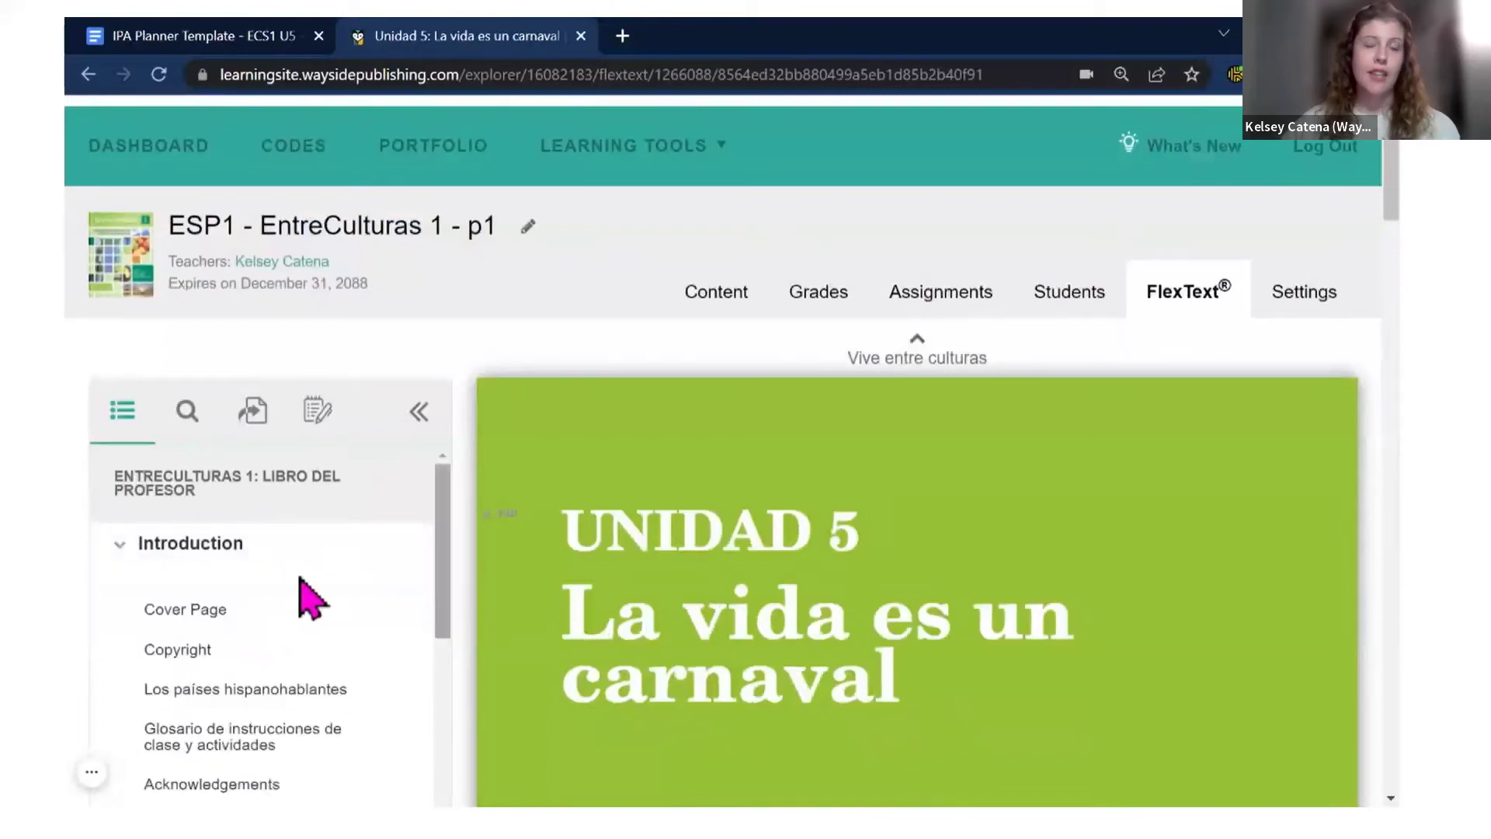
{"action": "left_click_drag", "start_coordinate": [443, 532], "coordinate": [443, 559]}
{"action": "scroll", "coordinate": [307, 645], "scroll_direction": "down", "scroll_amount": 5}
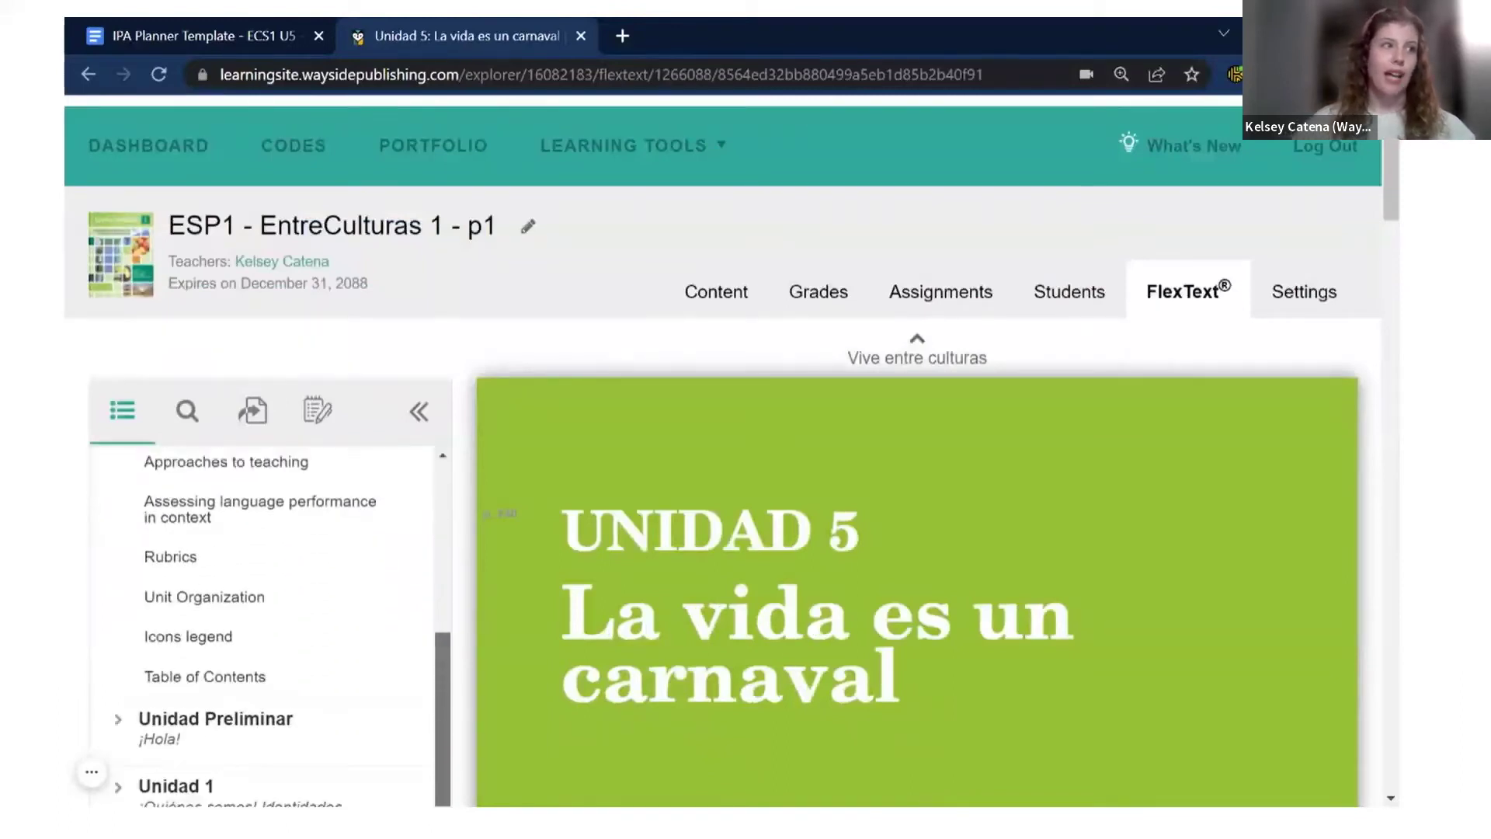
{"action": "left_click", "coordinate": [173, 645]}
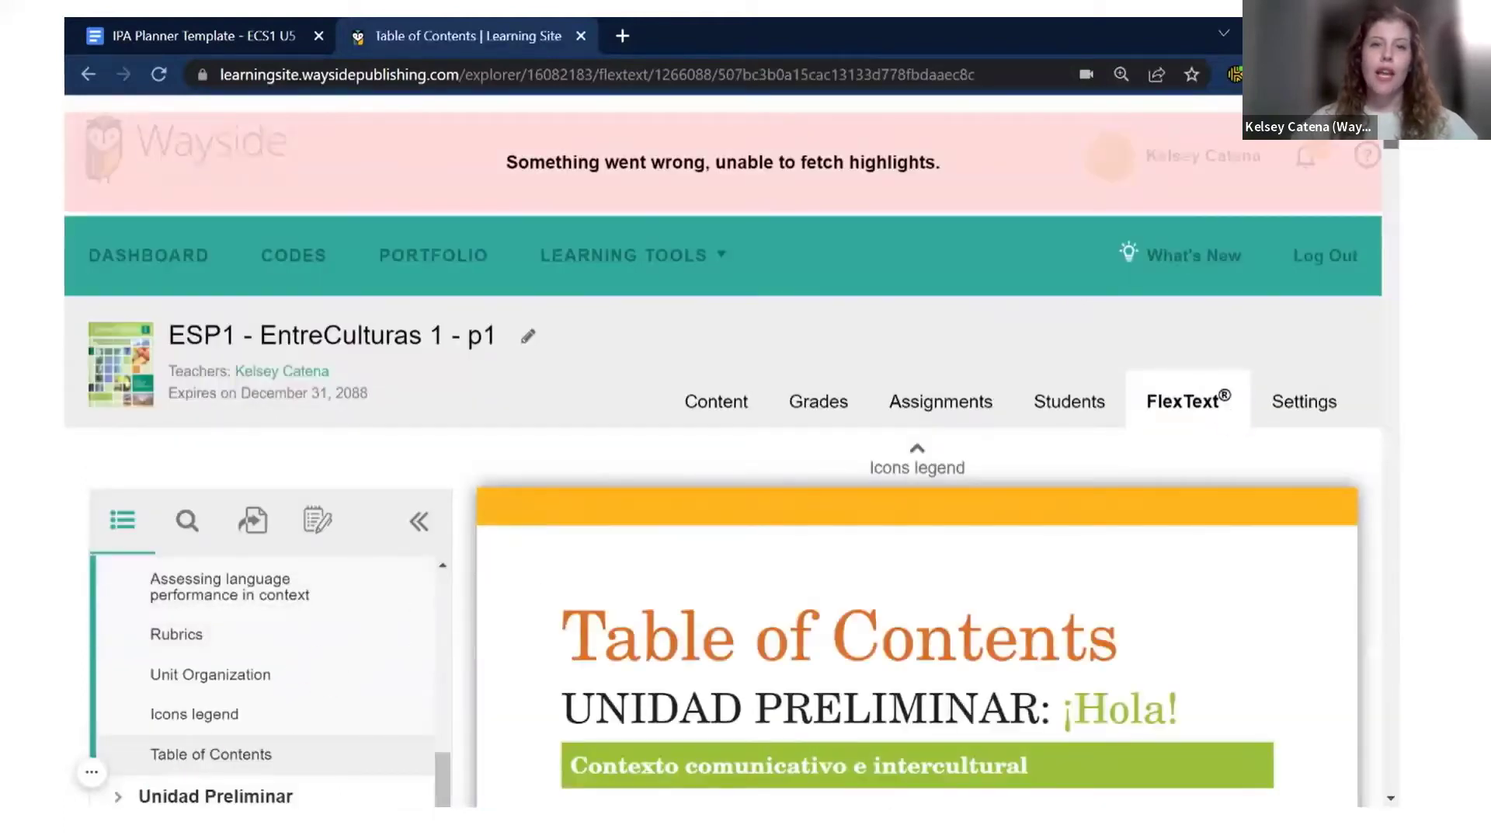
Step: Examine the Unidad 5 entry in the table of contents for its unit goals, essential questions and summative assessment
{"action": "scroll", "coordinate": [745, 466], "scroll_direction": "down", "scroll_amount": 6}
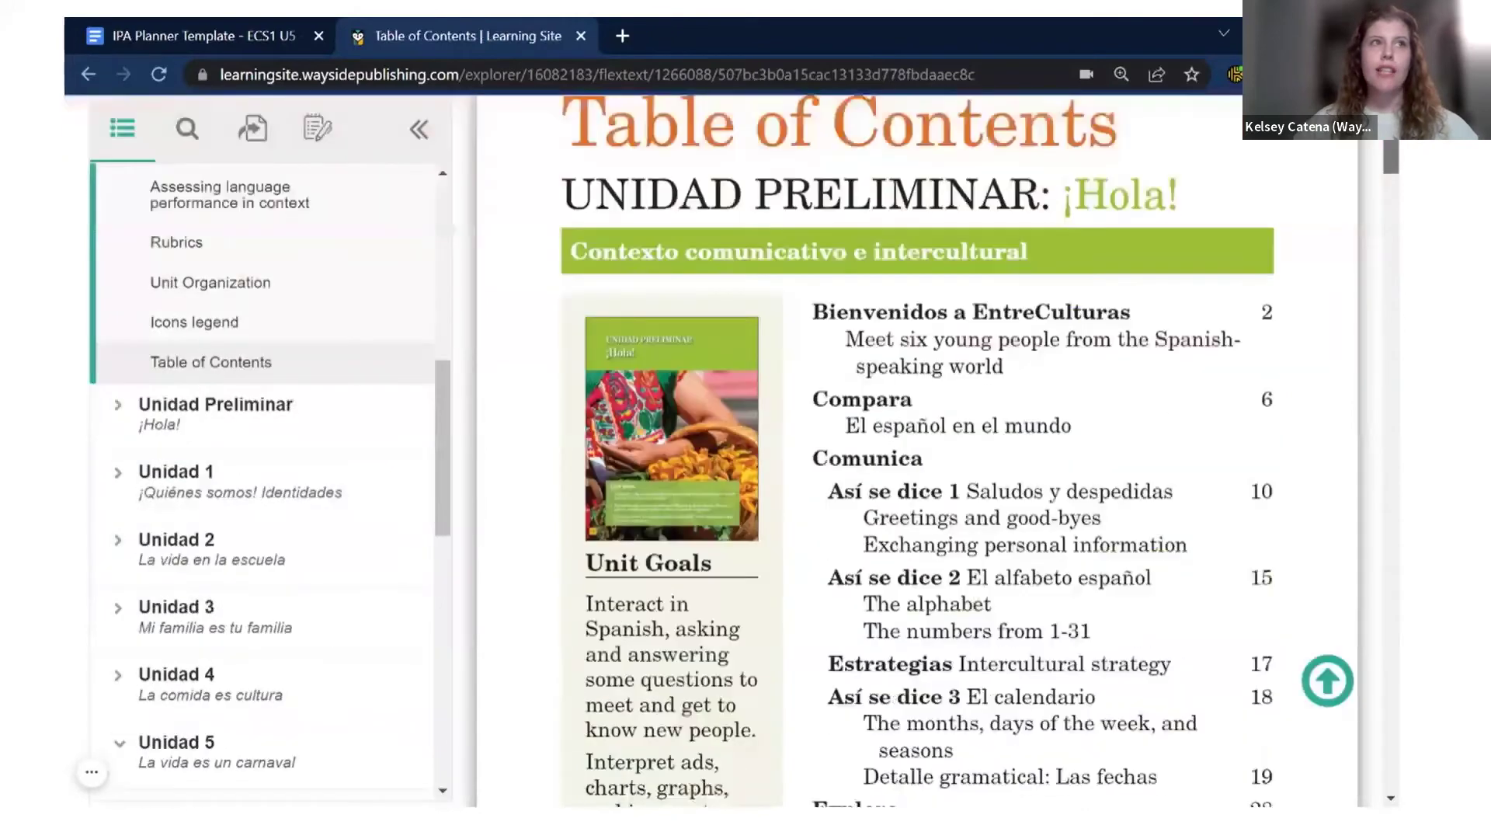
{"action": "scroll", "coordinate": [917, 450], "scroll_direction": "down", "scroll_amount": 15}
{"action": "scroll", "coordinate": [917, 450], "scroll_direction": "down", "scroll_amount": 15}
{"action": "scroll", "coordinate": [916, 451], "scroll_direction": "down", "scroll_amount": 15}
{"action": "scroll", "coordinate": [916, 451], "scroll_direction": "down", "scroll_amount": 15}
{"action": "scroll", "coordinate": [916, 451], "scroll_direction": "down", "scroll_amount": 15}
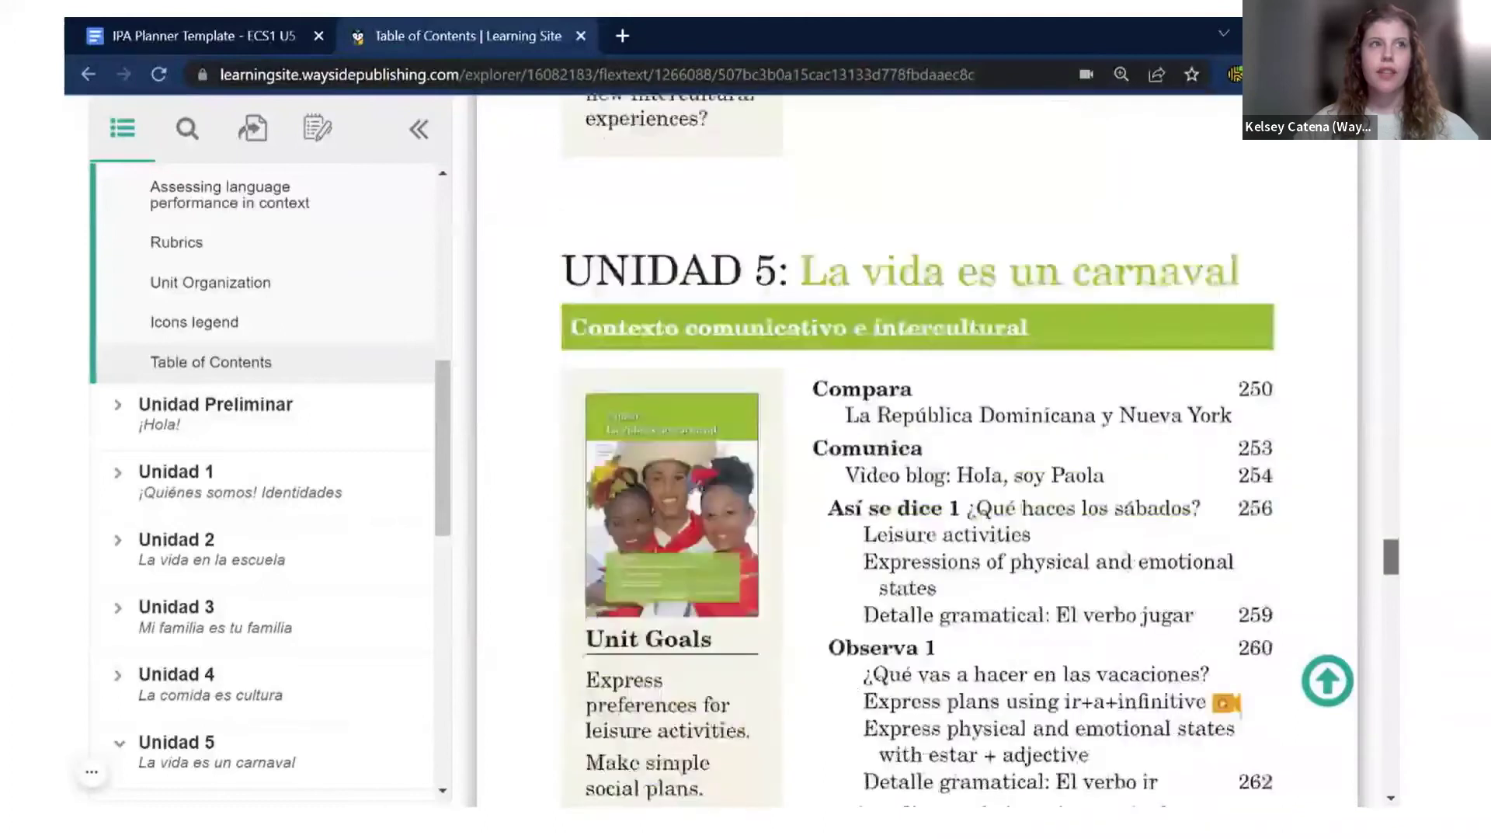
{"action": "scroll", "coordinate": [916, 451], "scroll_direction": "down", "scroll_amount": 3}
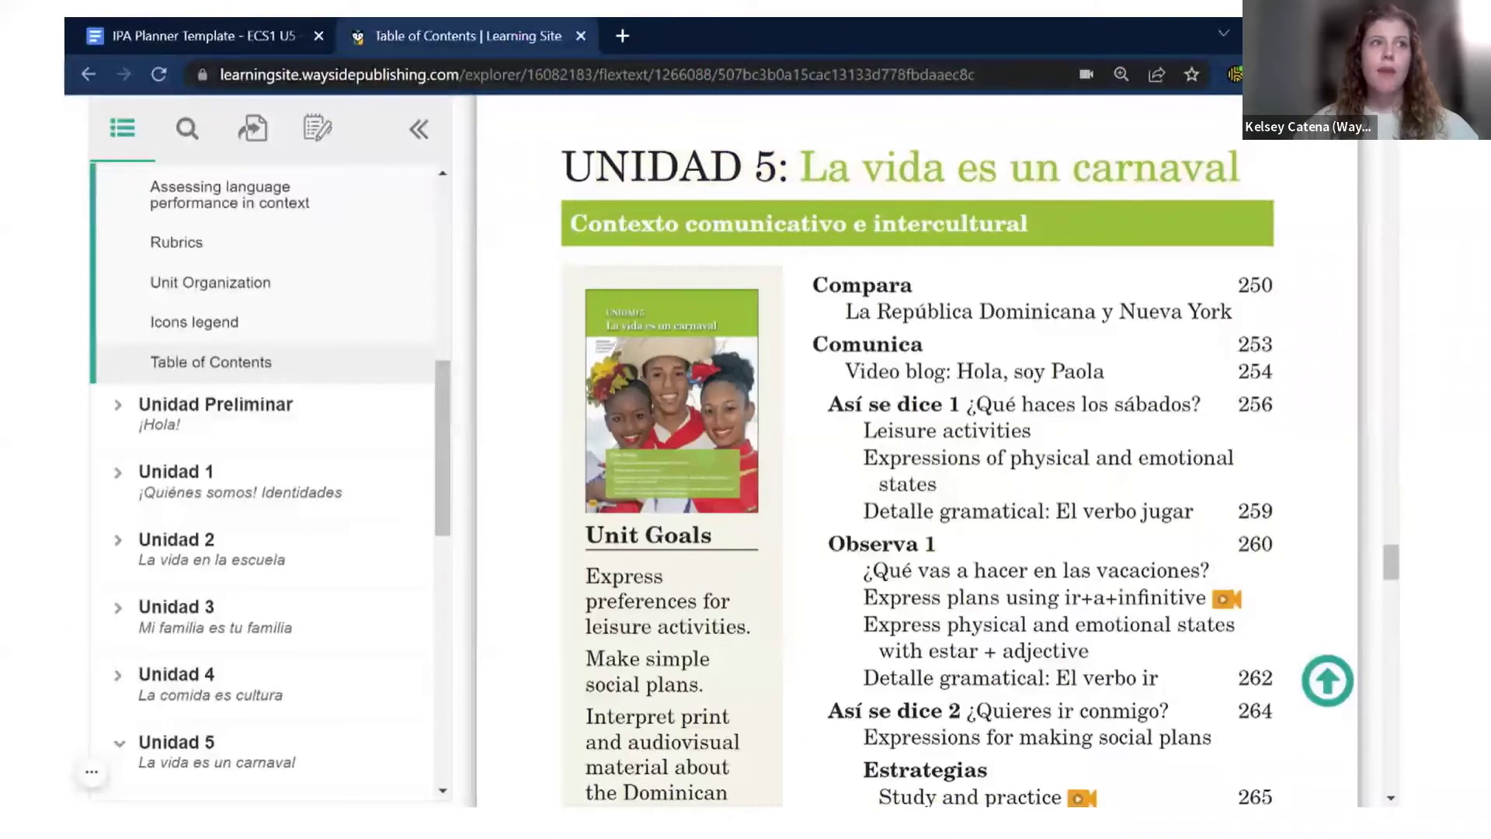
{"action": "scroll", "coordinate": [916, 451], "scroll_direction": "down", "scroll_amount": 4}
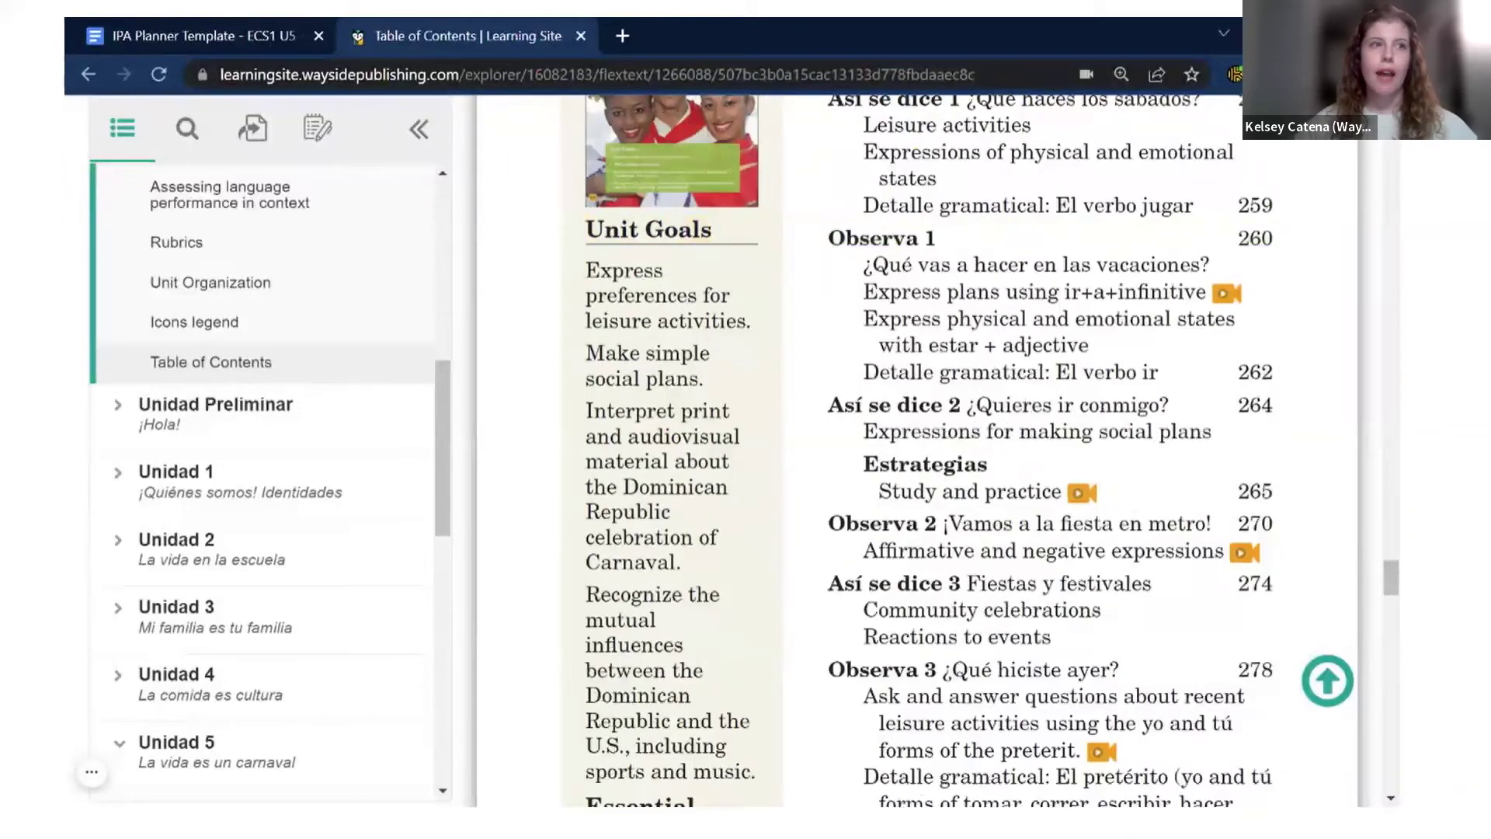
{"action": "scroll", "coordinate": [1390, 578], "scroll_direction": "down", "scroll_amount": 2}
{"action": "scroll", "coordinate": [828, 397], "scroll_direction": "down", "scroll_amount": 3}
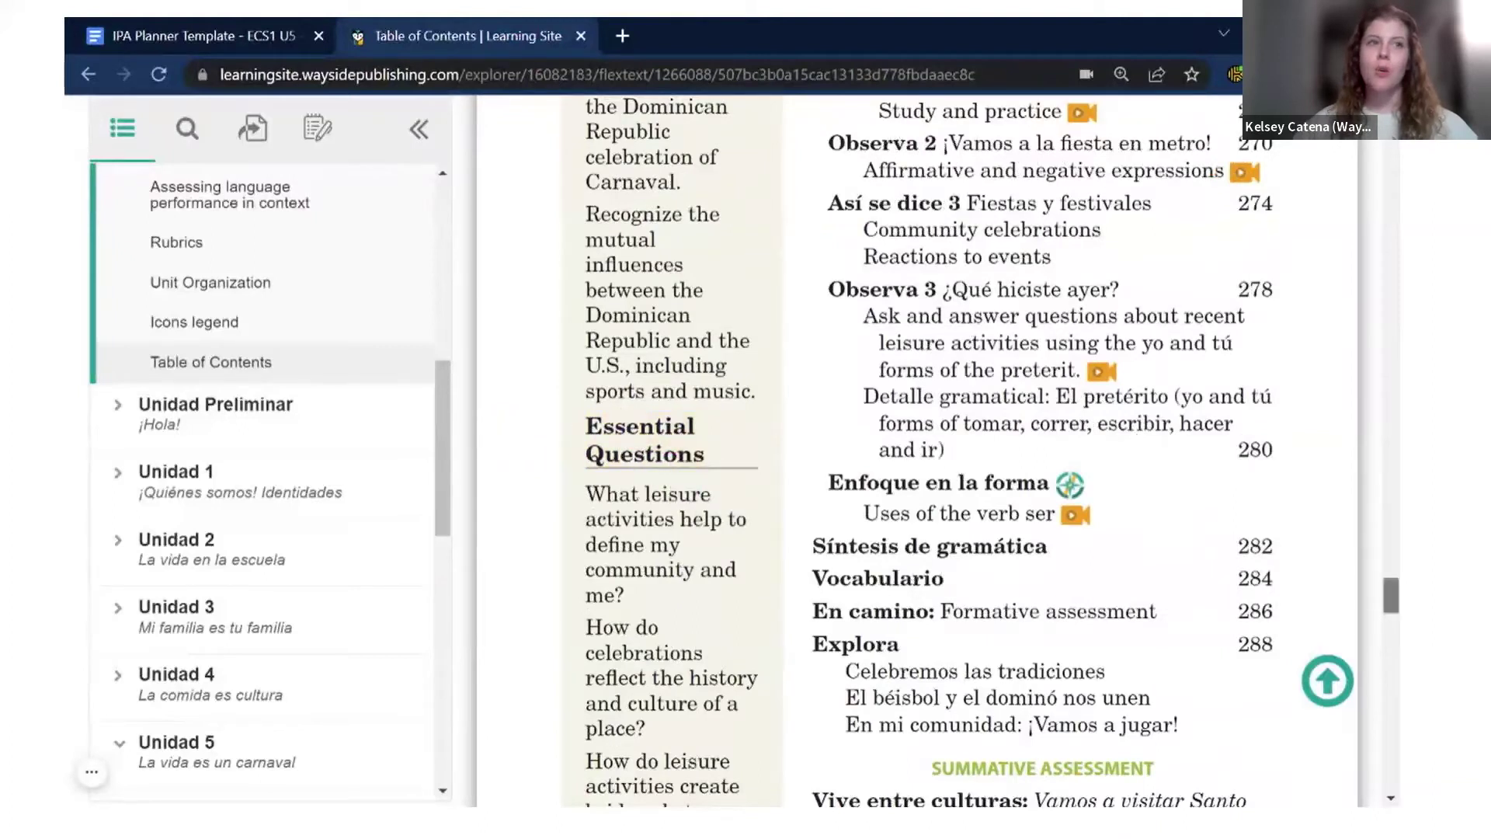
{"action": "scroll", "coordinate": [1391, 596], "scroll_direction": "down", "scroll_amount": 5}
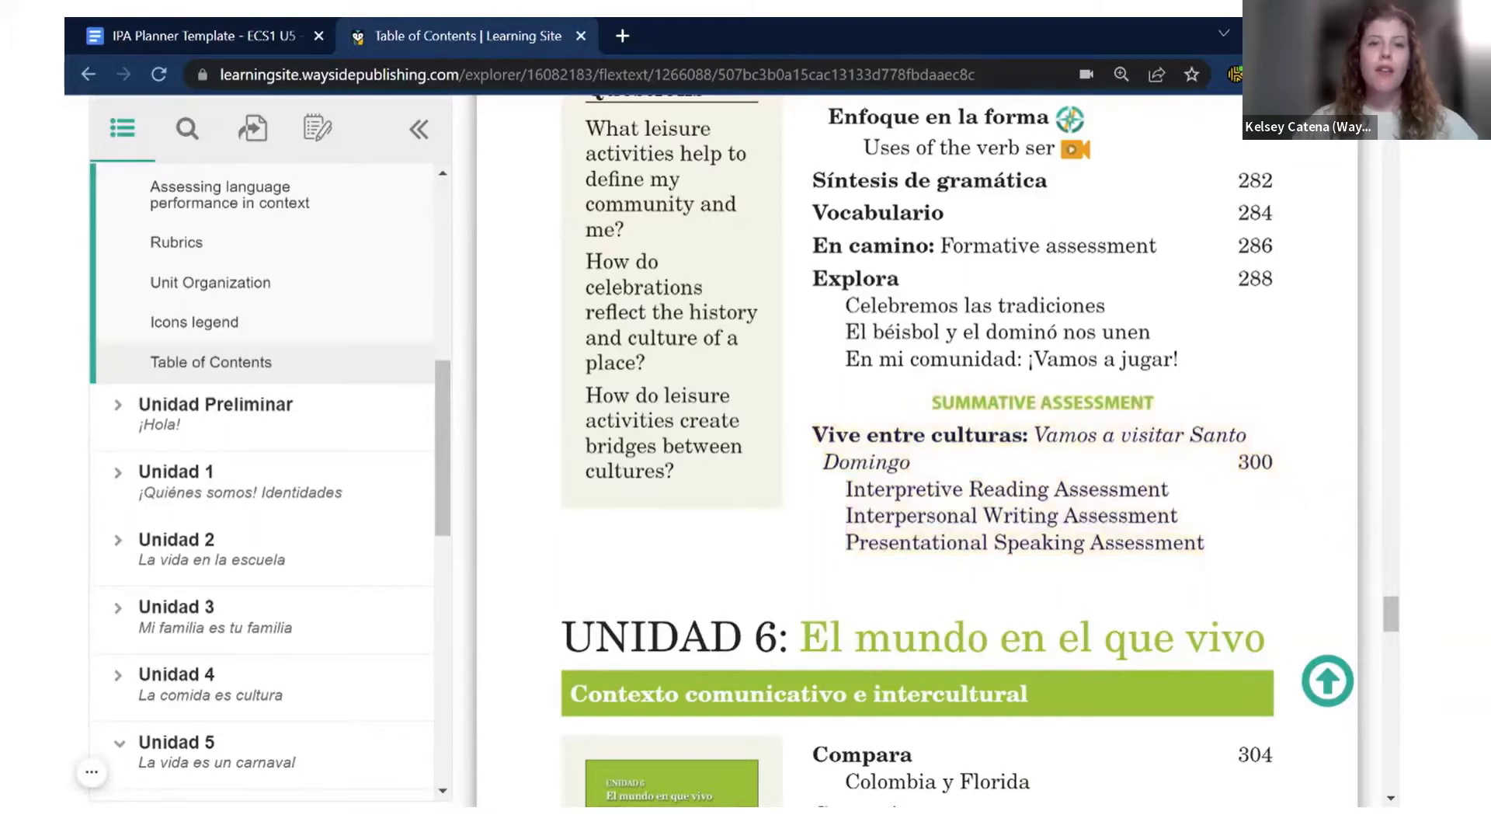
Step: Open the opening page of Unidad 5: La vida es un carnaval and review its Unit Goals and Essential Questions
{"action": "scroll", "coordinate": [314, 559], "scroll_direction": "down", "scroll_amount": 5}
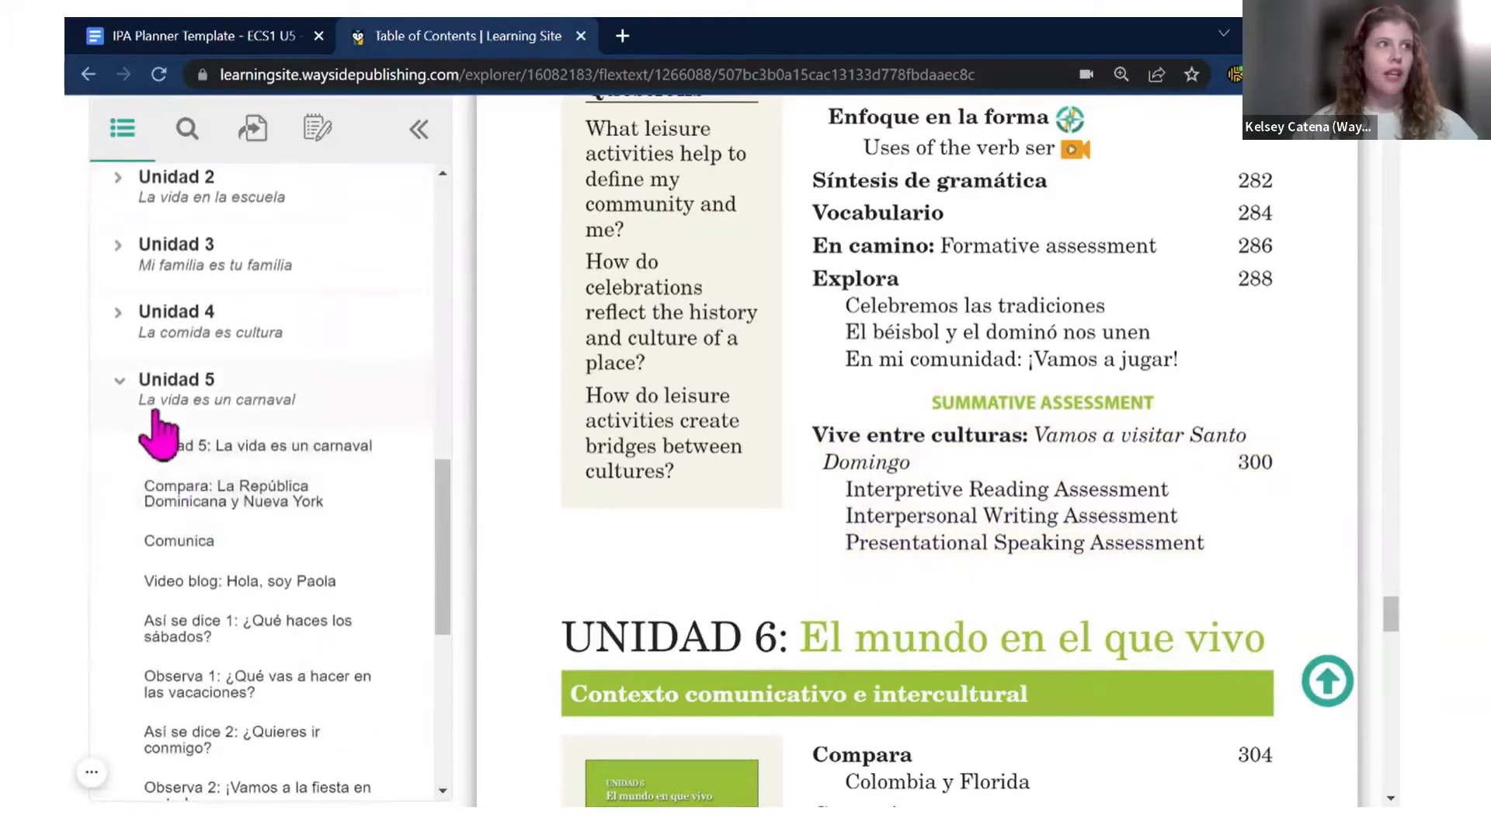
{"action": "left_click", "coordinate": [162, 465]}
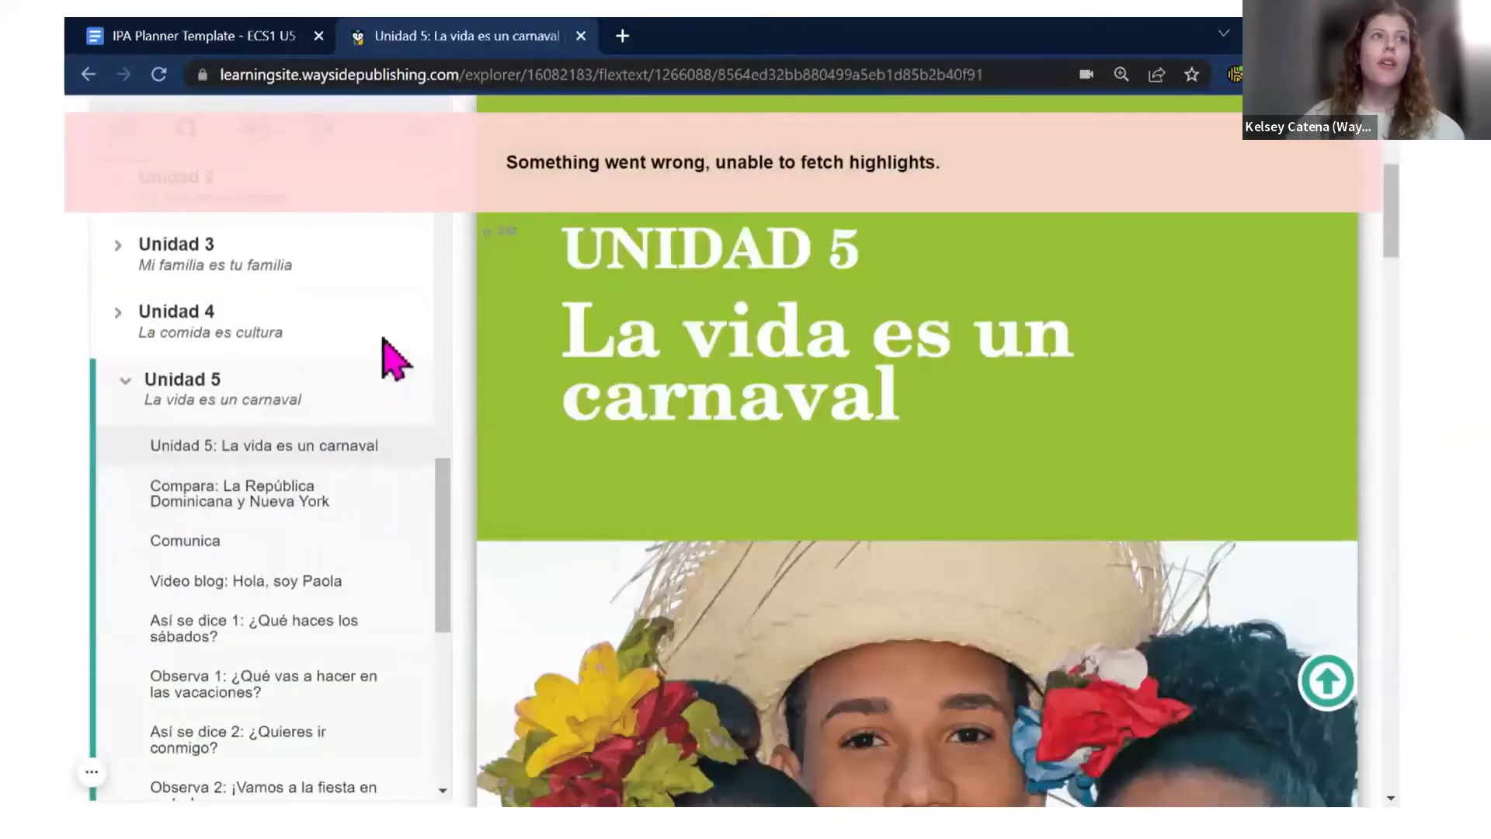
{"action": "scroll", "coordinate": [916, 451], "scroll_direction": "down", "scroll_amount": 8}
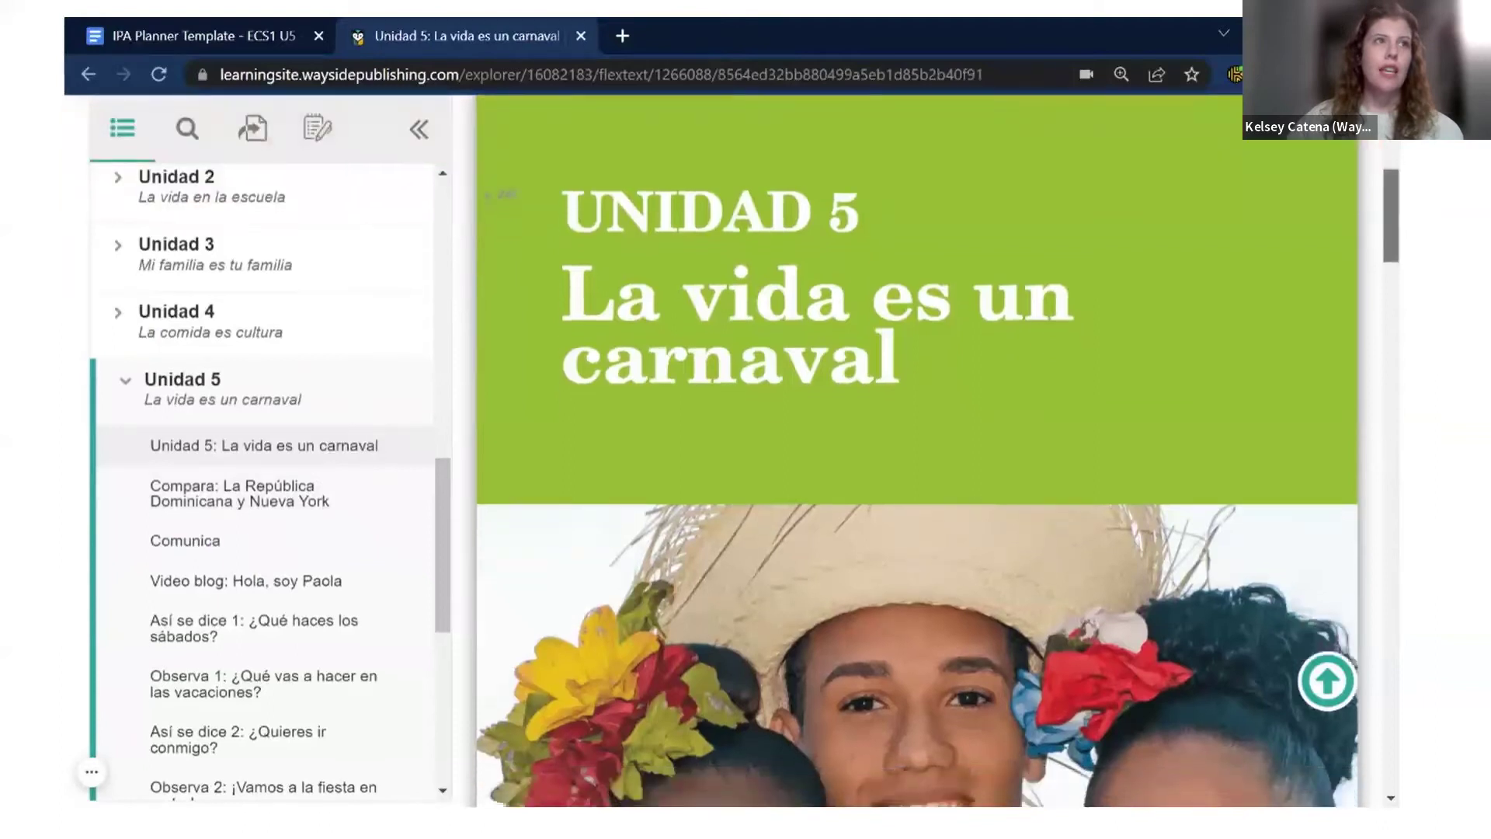
{"action": "scroll", "coordinate": [917, 451], "scroll_direction": "down", "scroll_amount": 7}
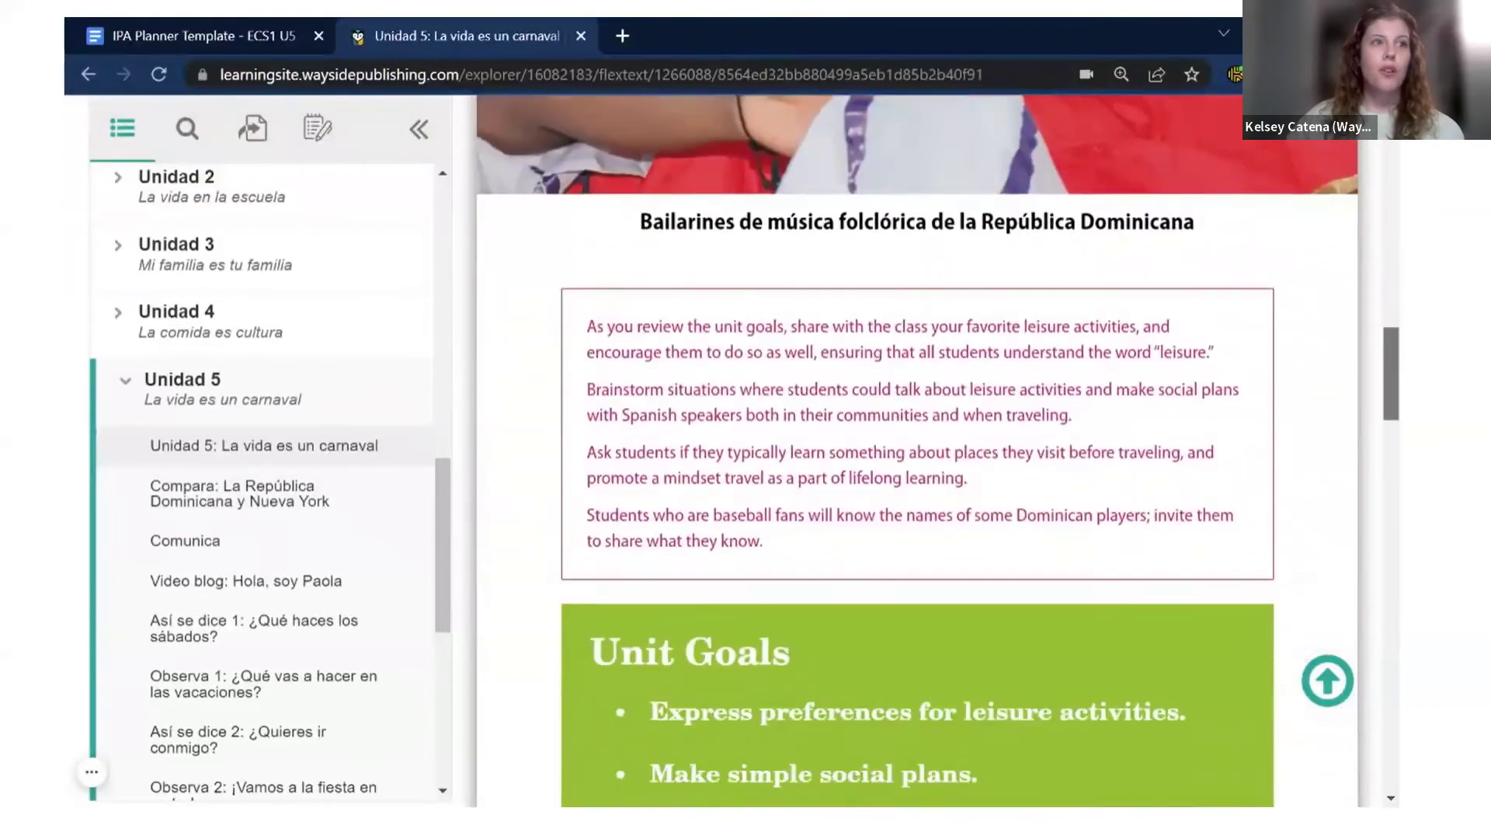
{"action": "scroll", "coordinate": [916, 451], "scroll_direction": "down", "scroll_amount": 4}
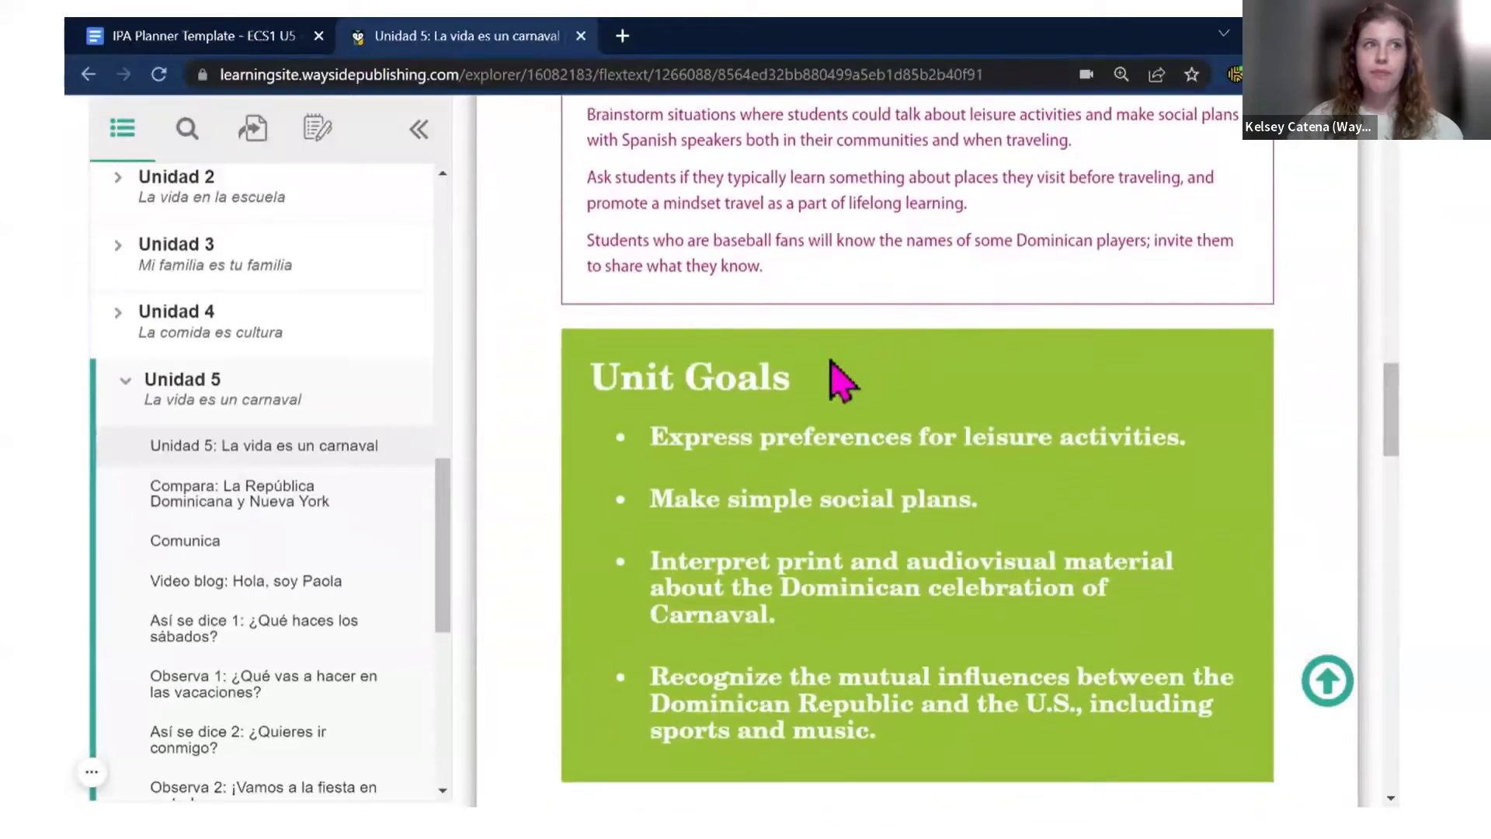
{"action": "left_click_drag", "start_coordinate": [823, 367], "coordinate": [905, 366]}
{"action": "scroll", "coordinate": [1285, 354], "scroll_direction": "down", "scroll_amount": 10}
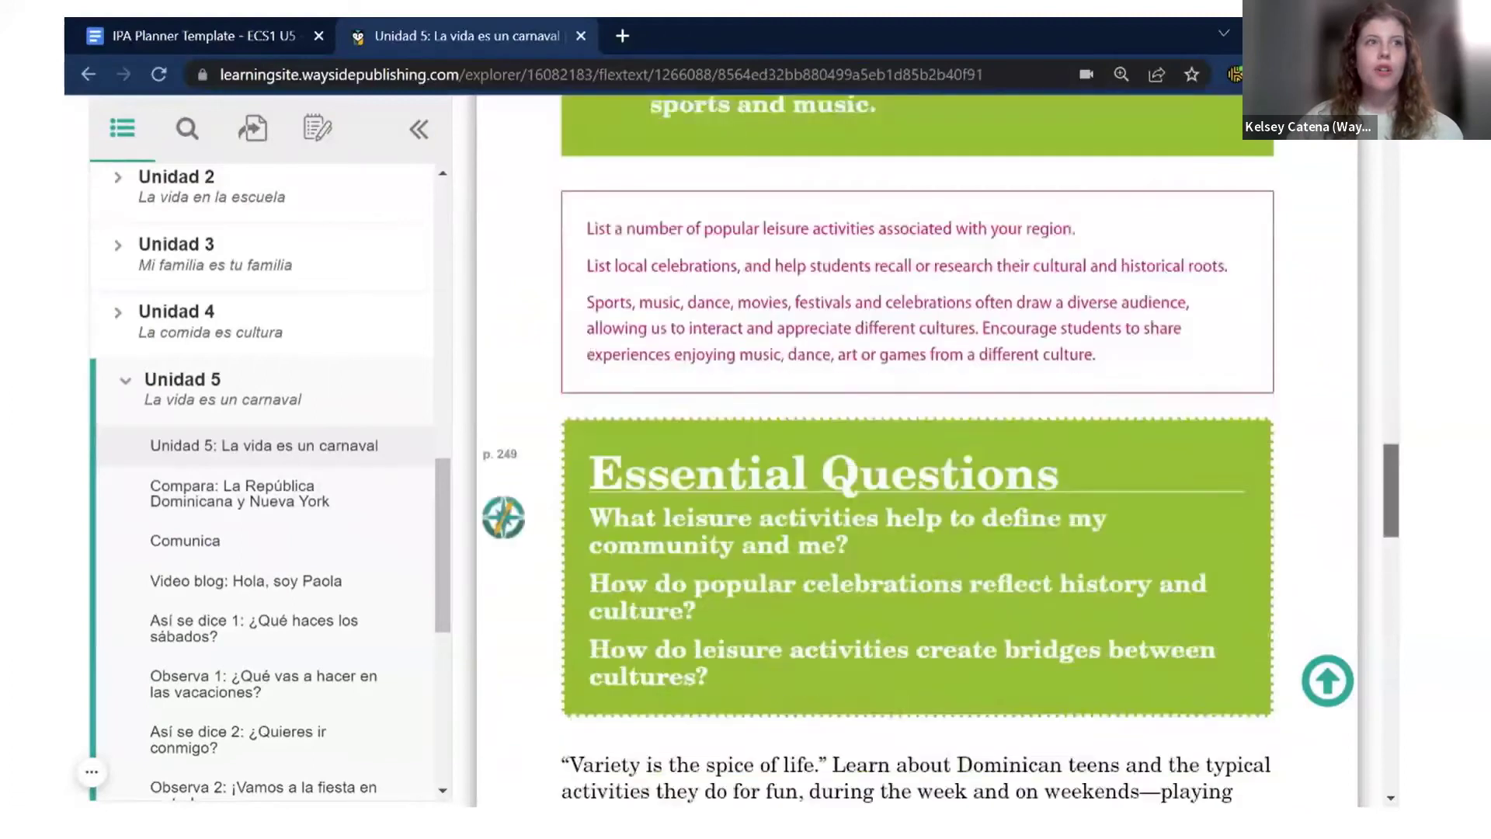
{"action": "left_click_drag", "start_coordinate": [1058, 356], "coordinate": [1219, 361]}
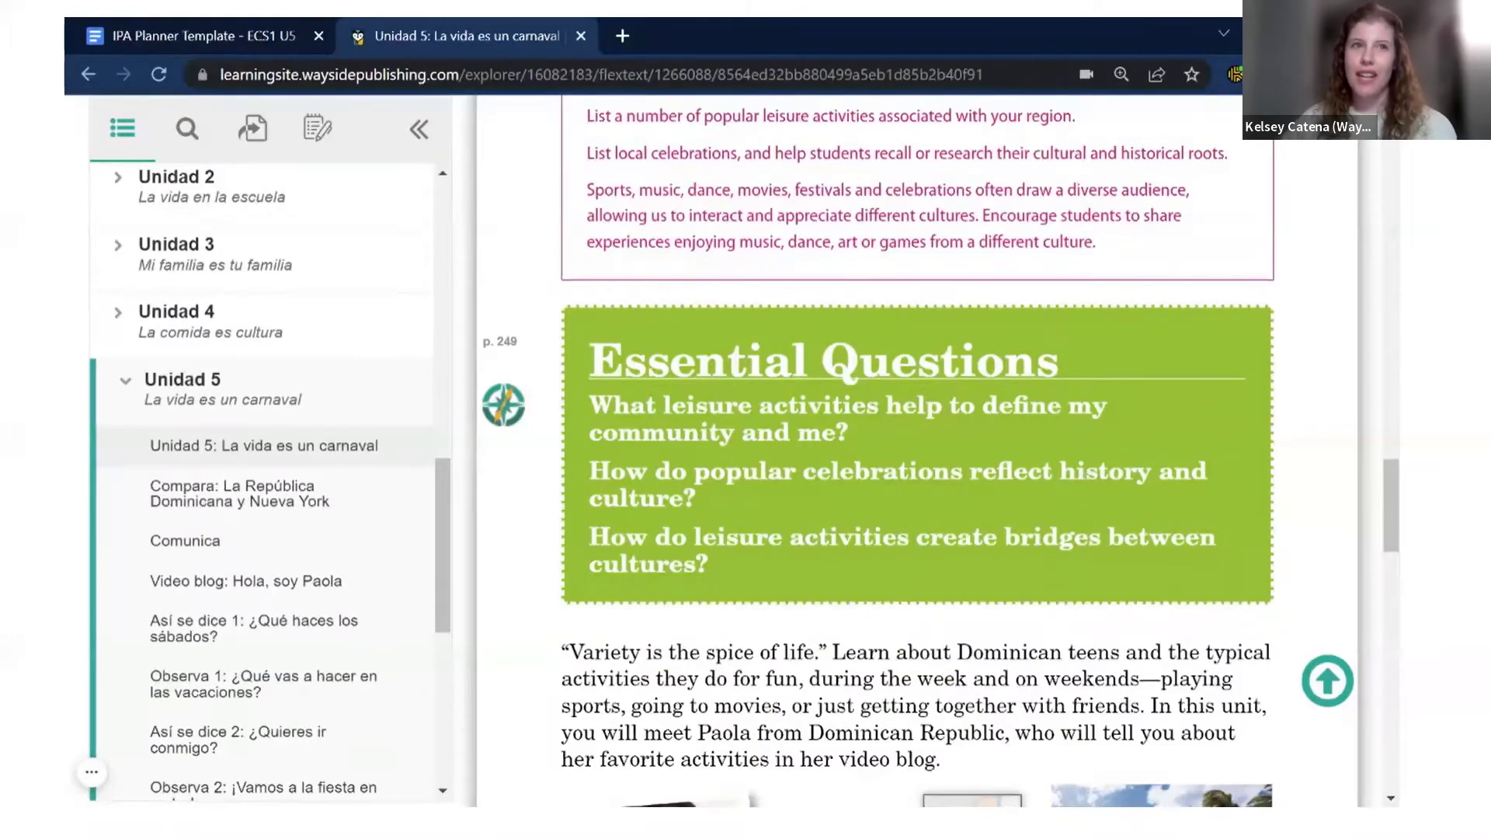
Step: Return to the course content and open the Unidad 5: La vida es un carnaval folder
{"action": "left_click_drag", "start_coordinate": [1391, 504], "coordinate": [1391, 163]}
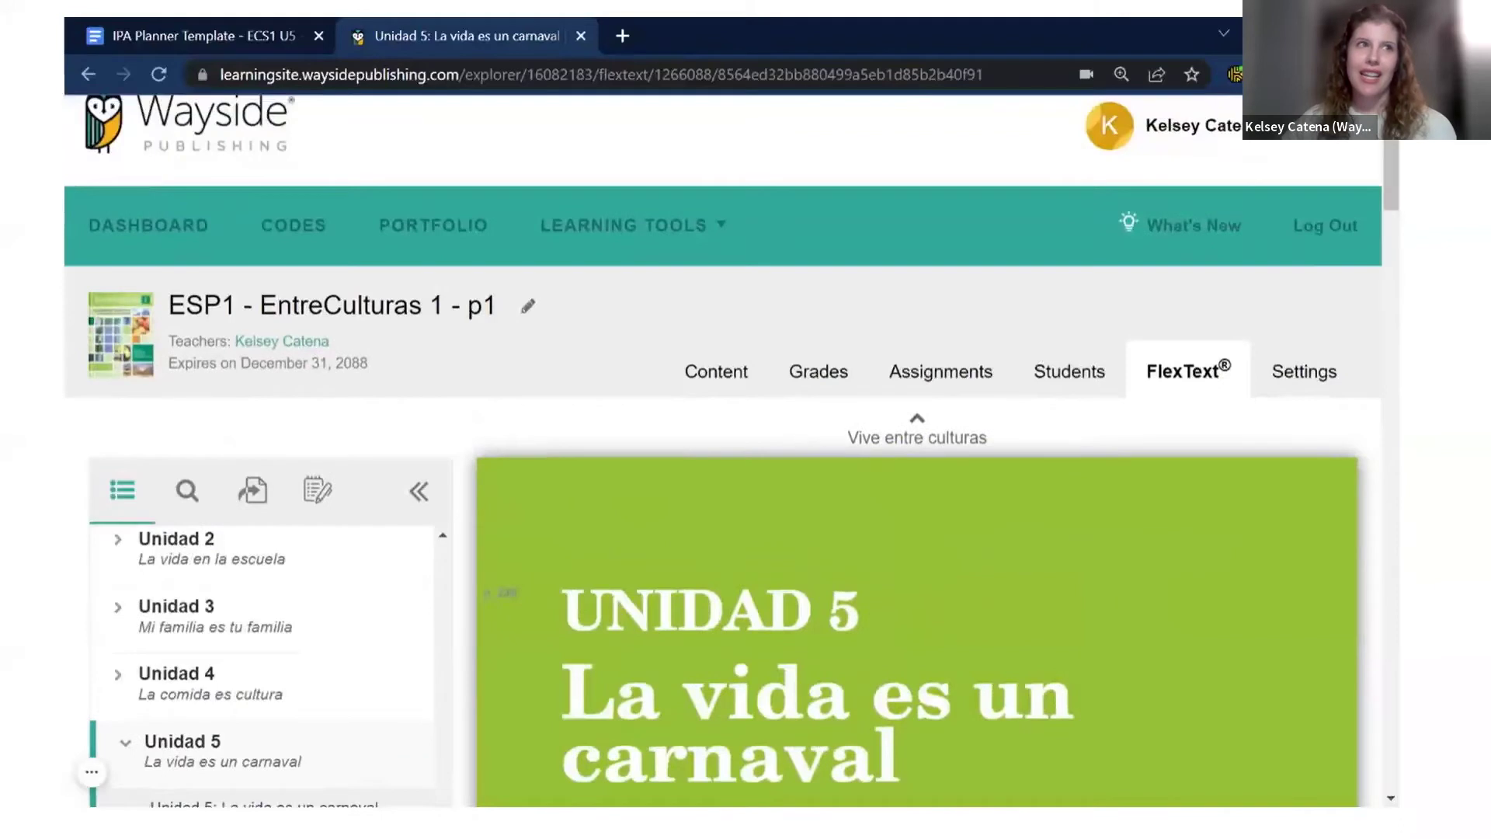
{"action": "left_click", "coordinate": [718, 380]}
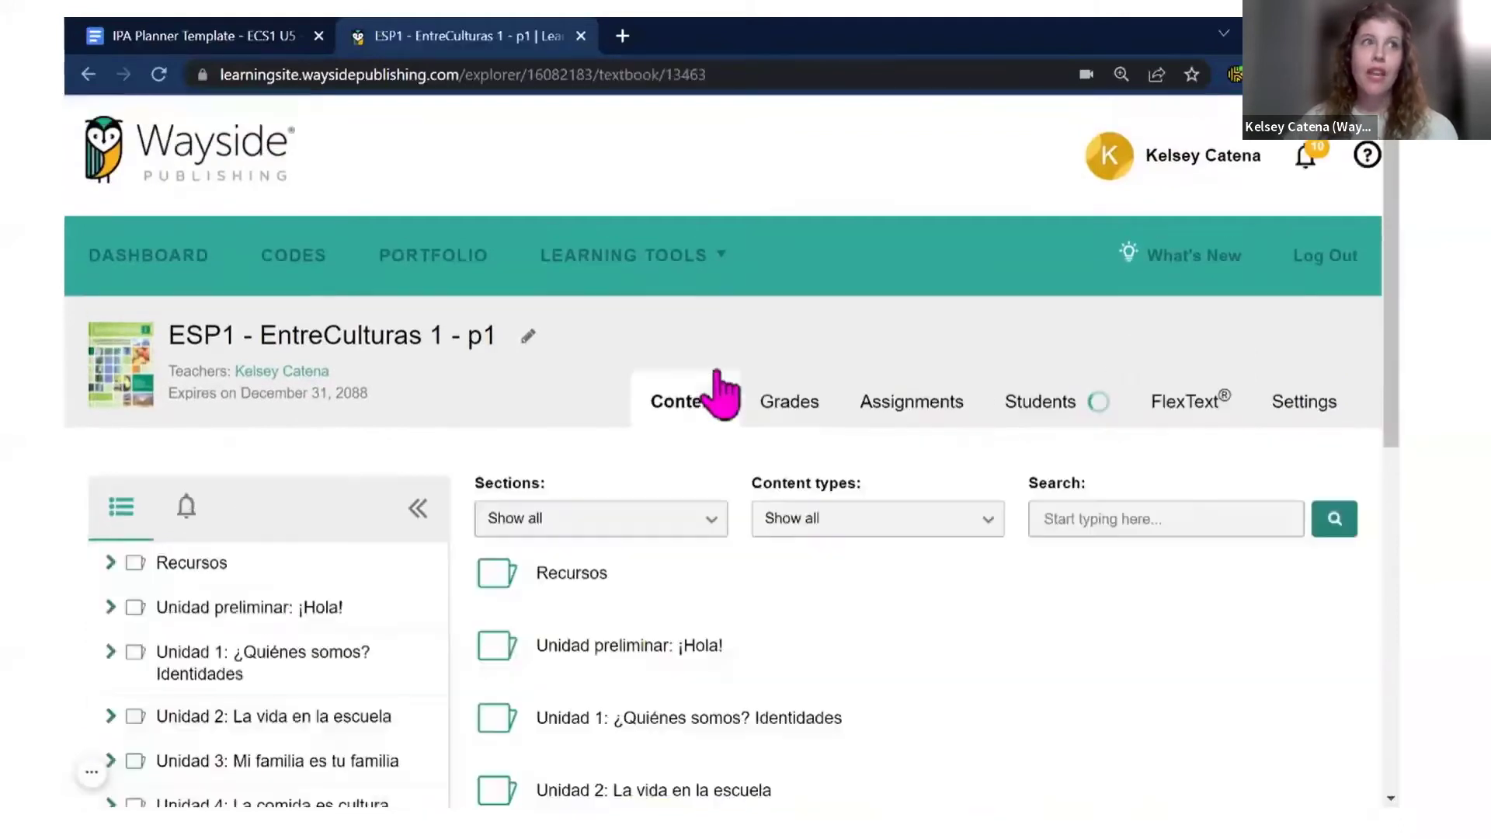
{"action": "left_click_drag", "start_coordinate": [1391, 388], "coordinate": [1391, 540]}
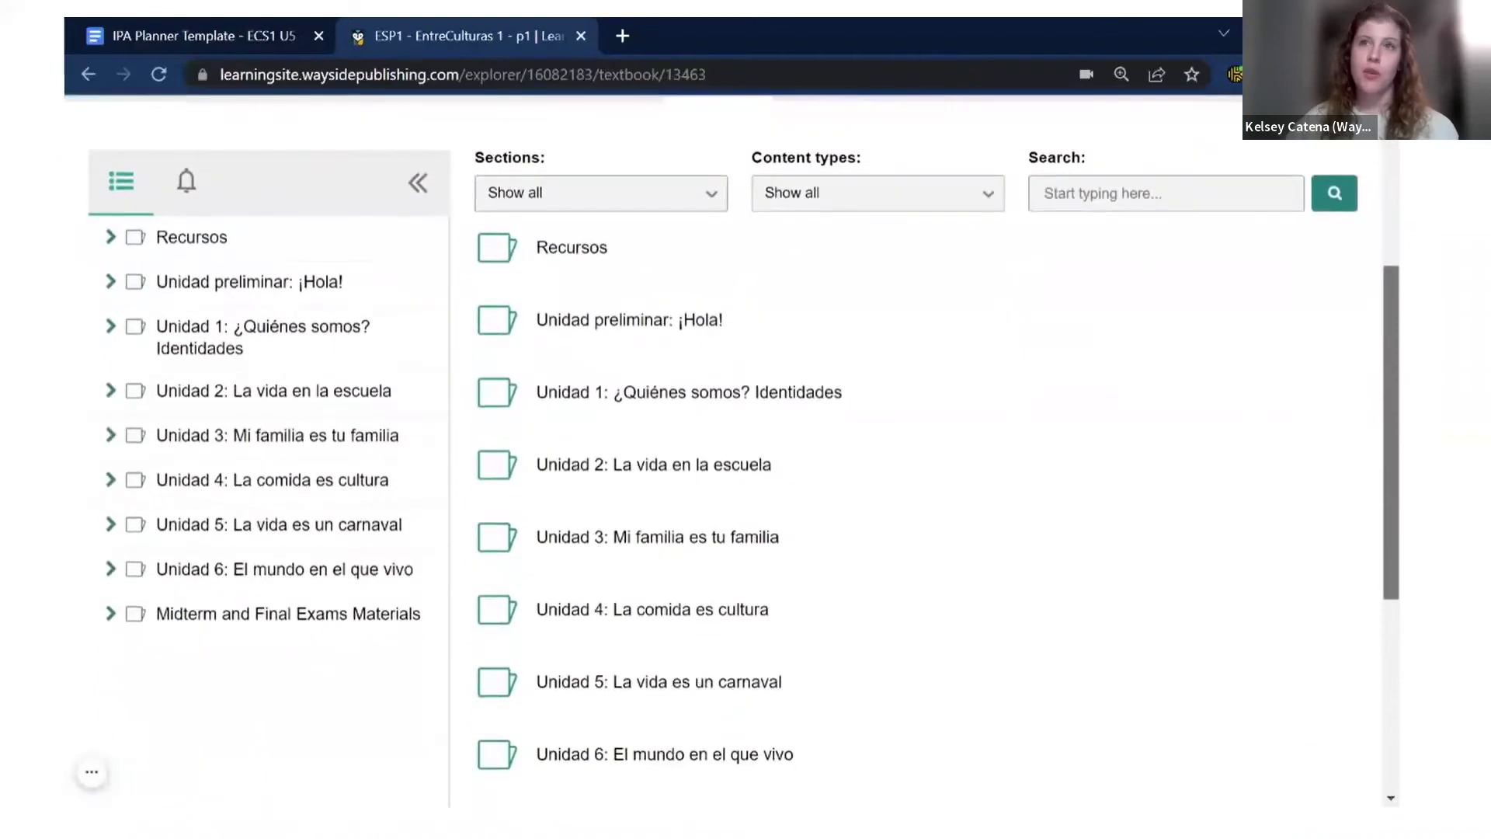
{"action": "left_click", "coordinate": [659, 681]}
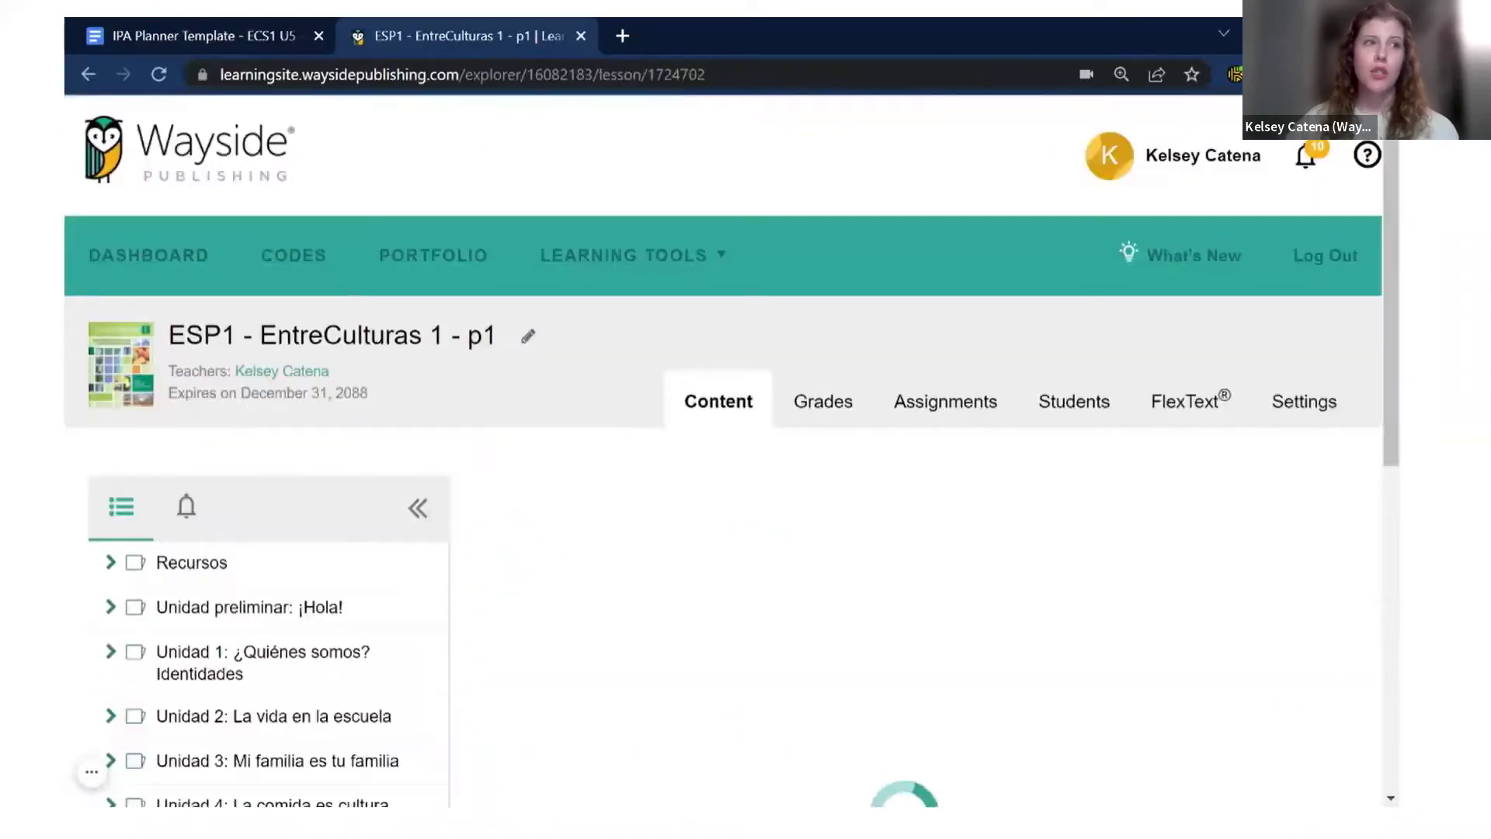
Step: Copy the Unit Goals from the Unidad 5 description into the Google Docs planner's Unit Goals and Essential Questions cell, adding a blank line below
{"action": "left_click_drag", "start_coordinate": [1391, 350], "coordinate": [1391, 477]}
{"action": "left_click_drag", "start_coordinate": [1363, 581], "coordinate": [458, 516]}
{"action": "key", "text": "ctrl+c"}
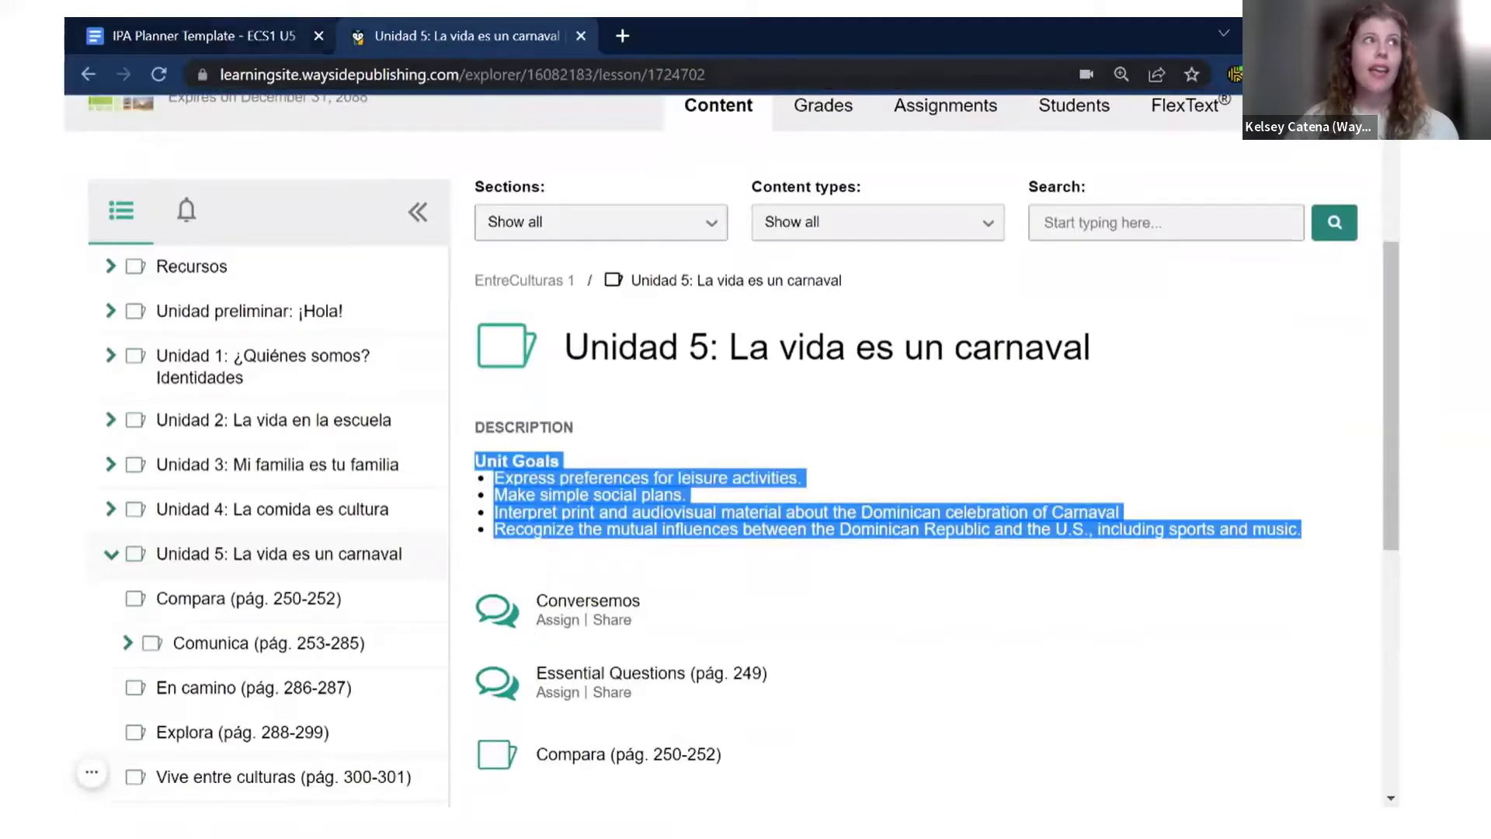
{"action": "left_click", "coordinate": [97, 36]}
{"action": "left_click", "coordinate": [240, 517]}
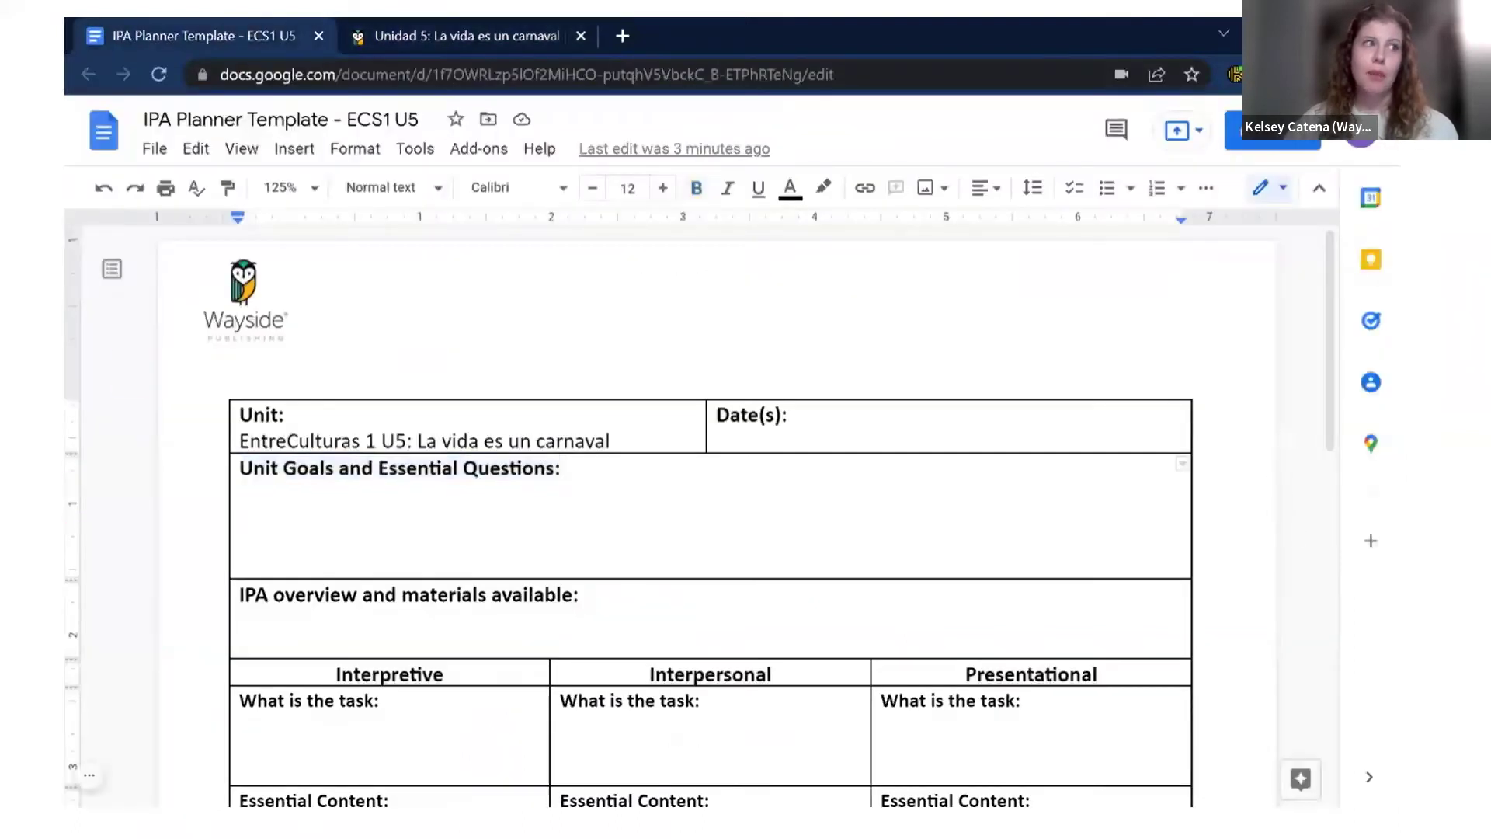
{"action": "right_click", "coordinate": [240, 517]}
{"action": "left_click", "coordinate": [303, 278]}
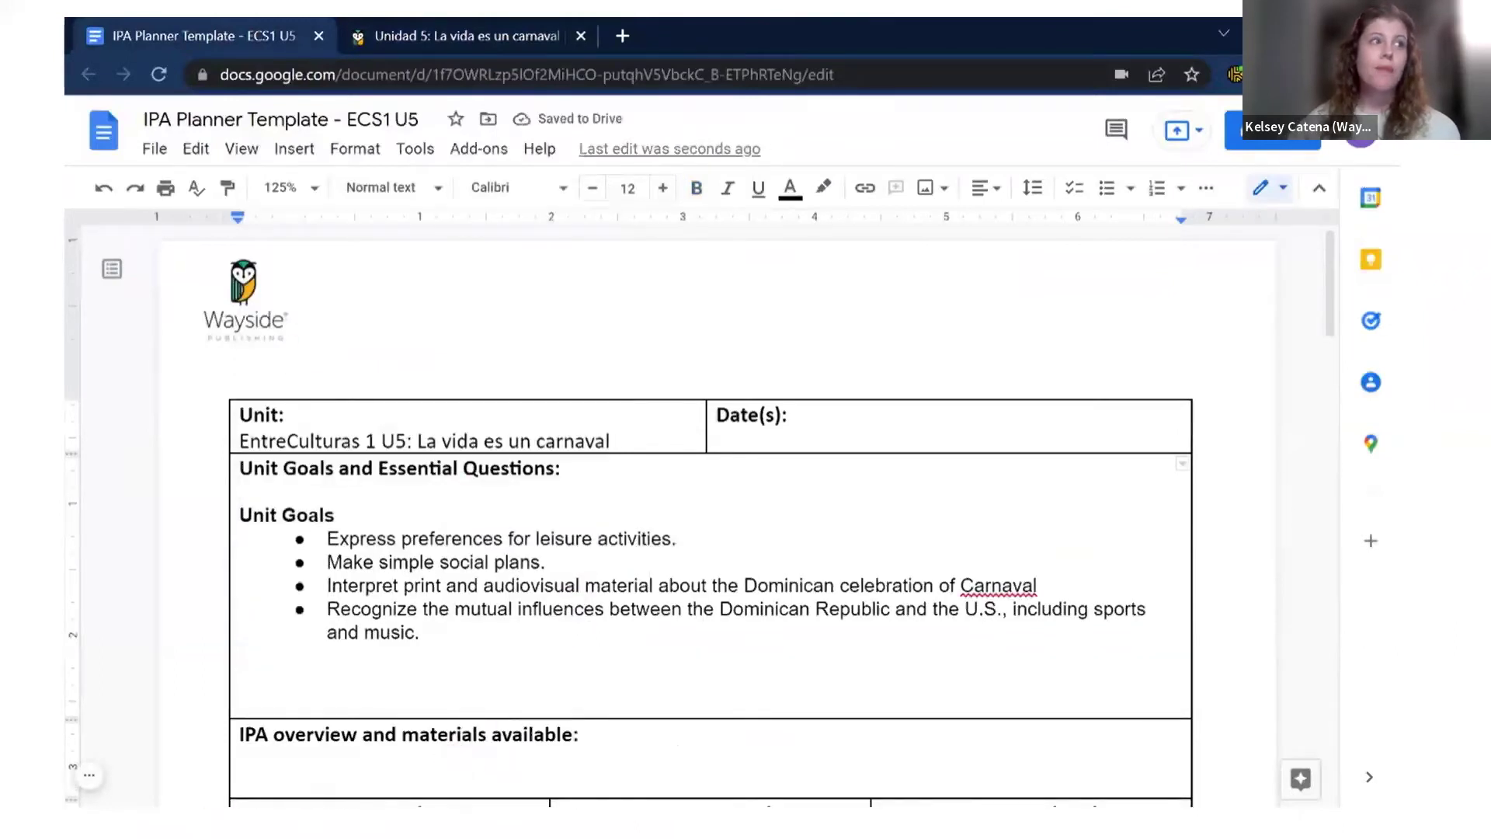
{"action": "key", "text": "Return"}
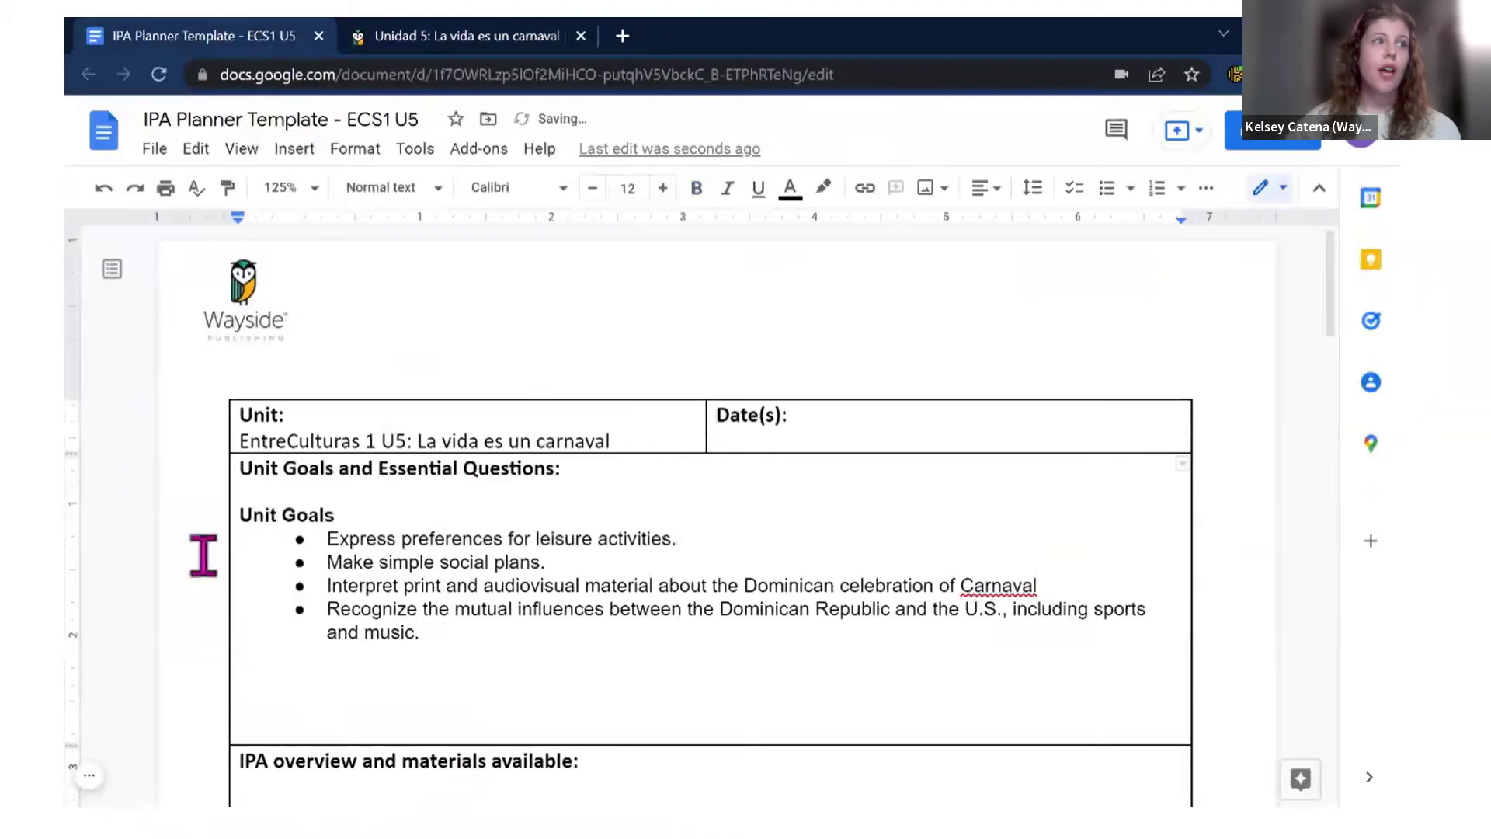
Step: Copy the three questions from the Unidad 5 Essential Questions (pág. 249) description into the planner below the Unit Goals
{"action": "left_click", "coordinate": [467, 36]}
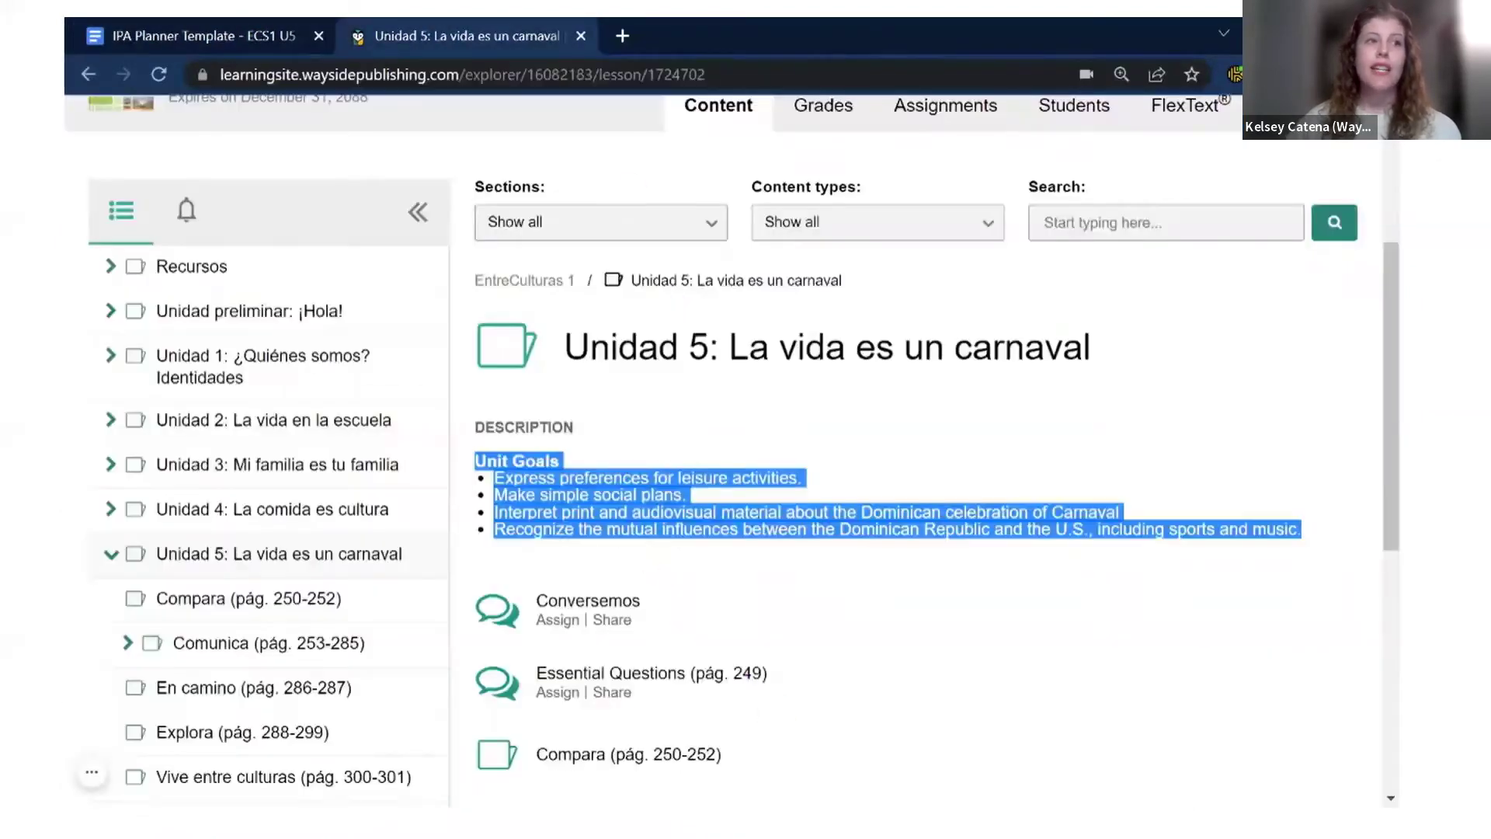
{"action": "left_click", "coordinate": [651, 674]}
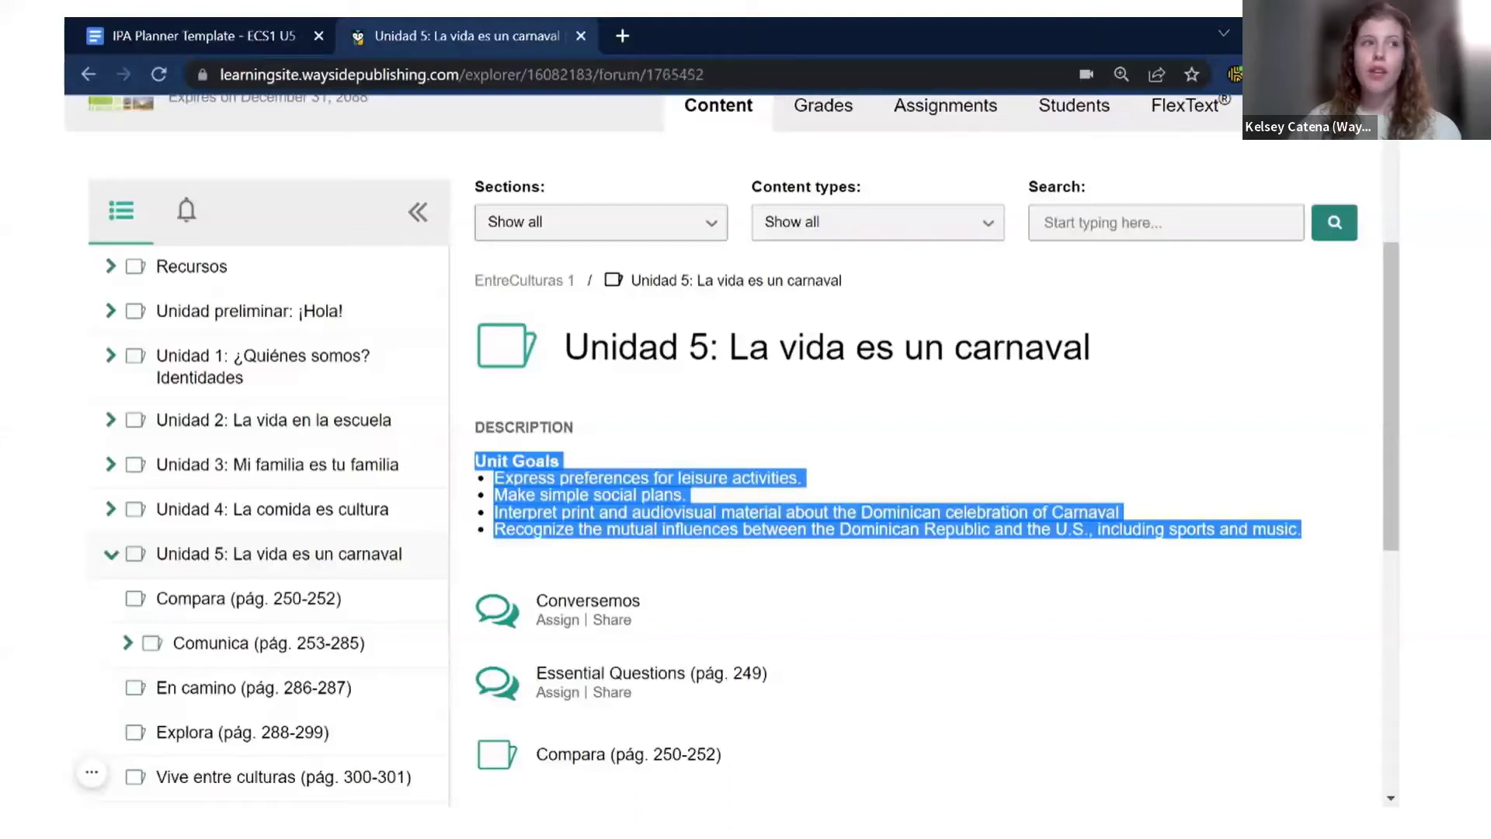
{"action": "scroll", "coordinate": [1010, 621], "scroll_direction": "down", "scroll_amount": 4}
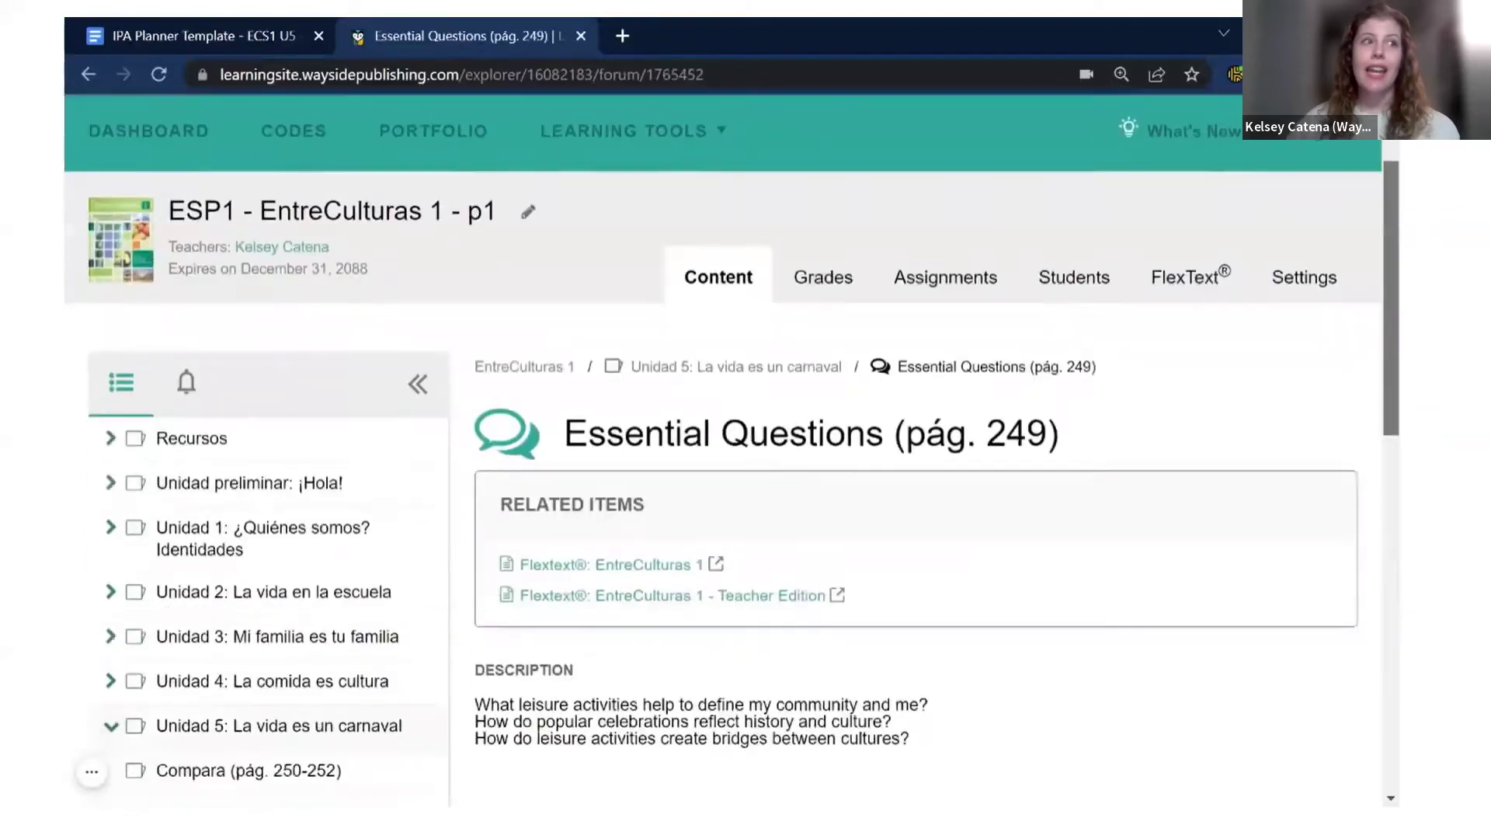
{"action": "left_click_drag", "start_coordinate": [956, 614], "coordinate": [353, 576]}
{"action": "key", "text": "ctrl+c"}
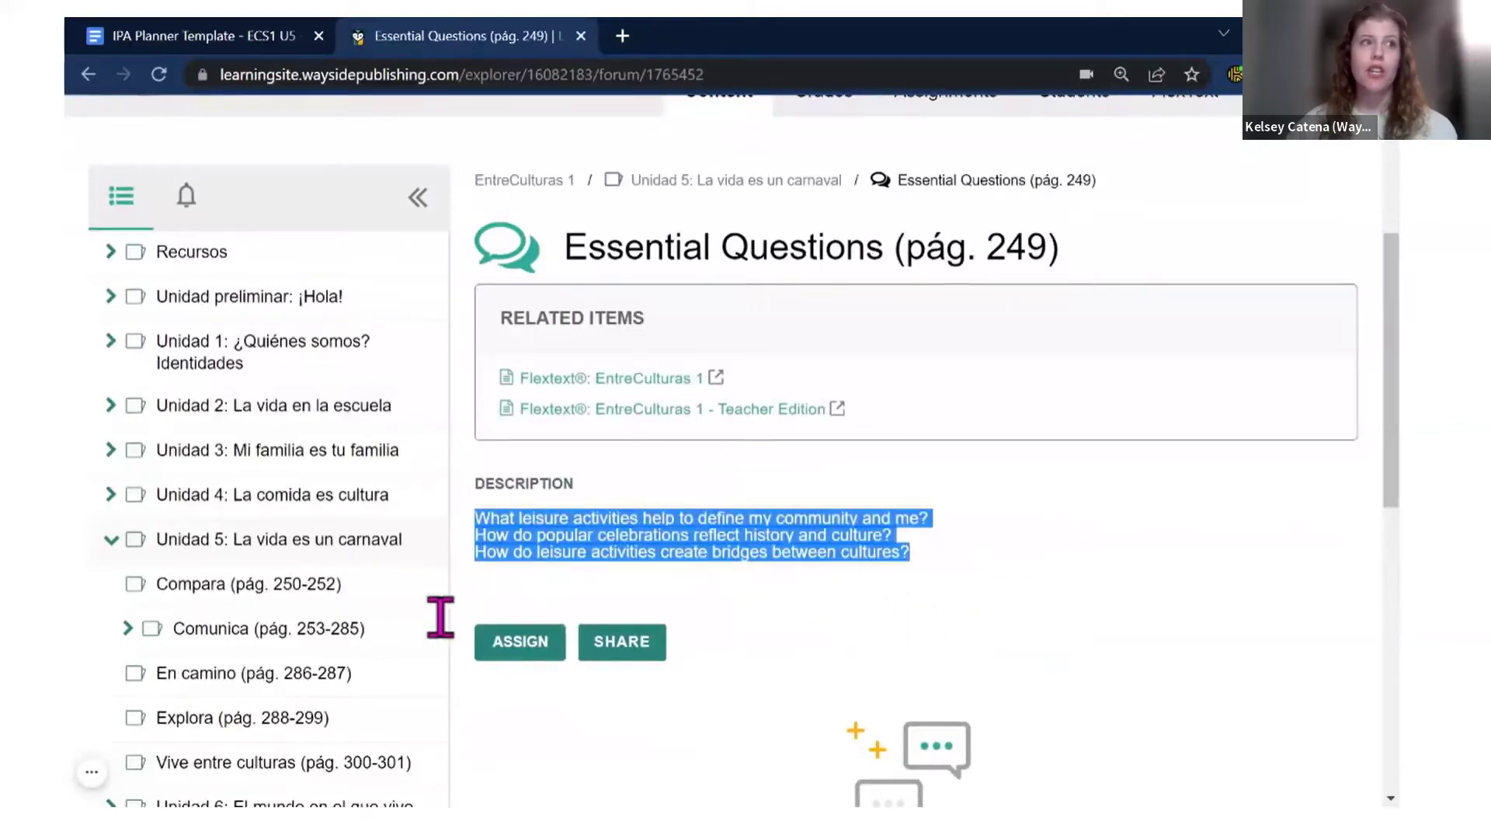
{"action": "left_click", "coordinate": [203, 36]}
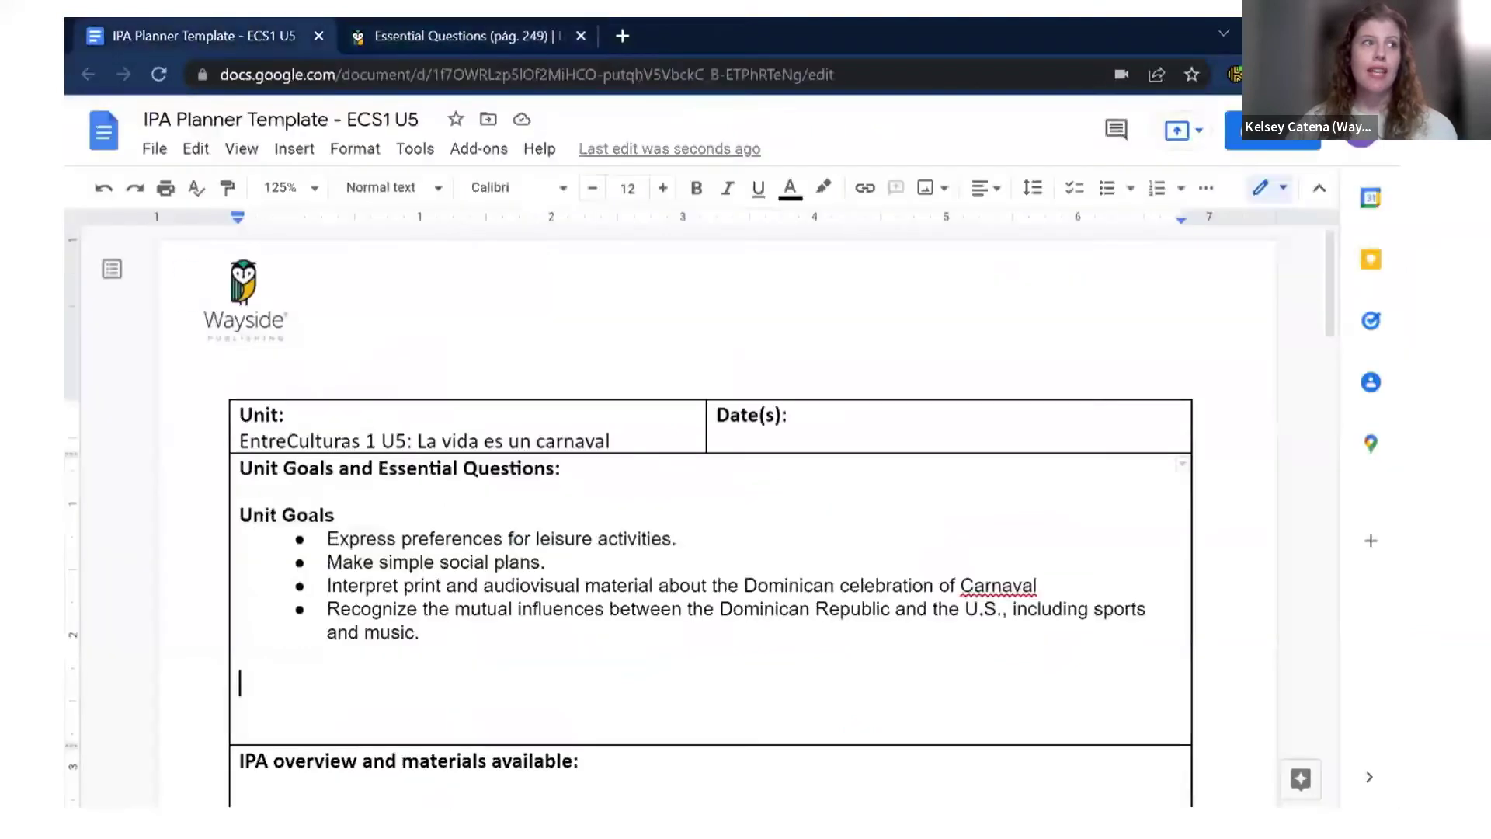
{"action": "right_click", "coordinate": [242, 683]}
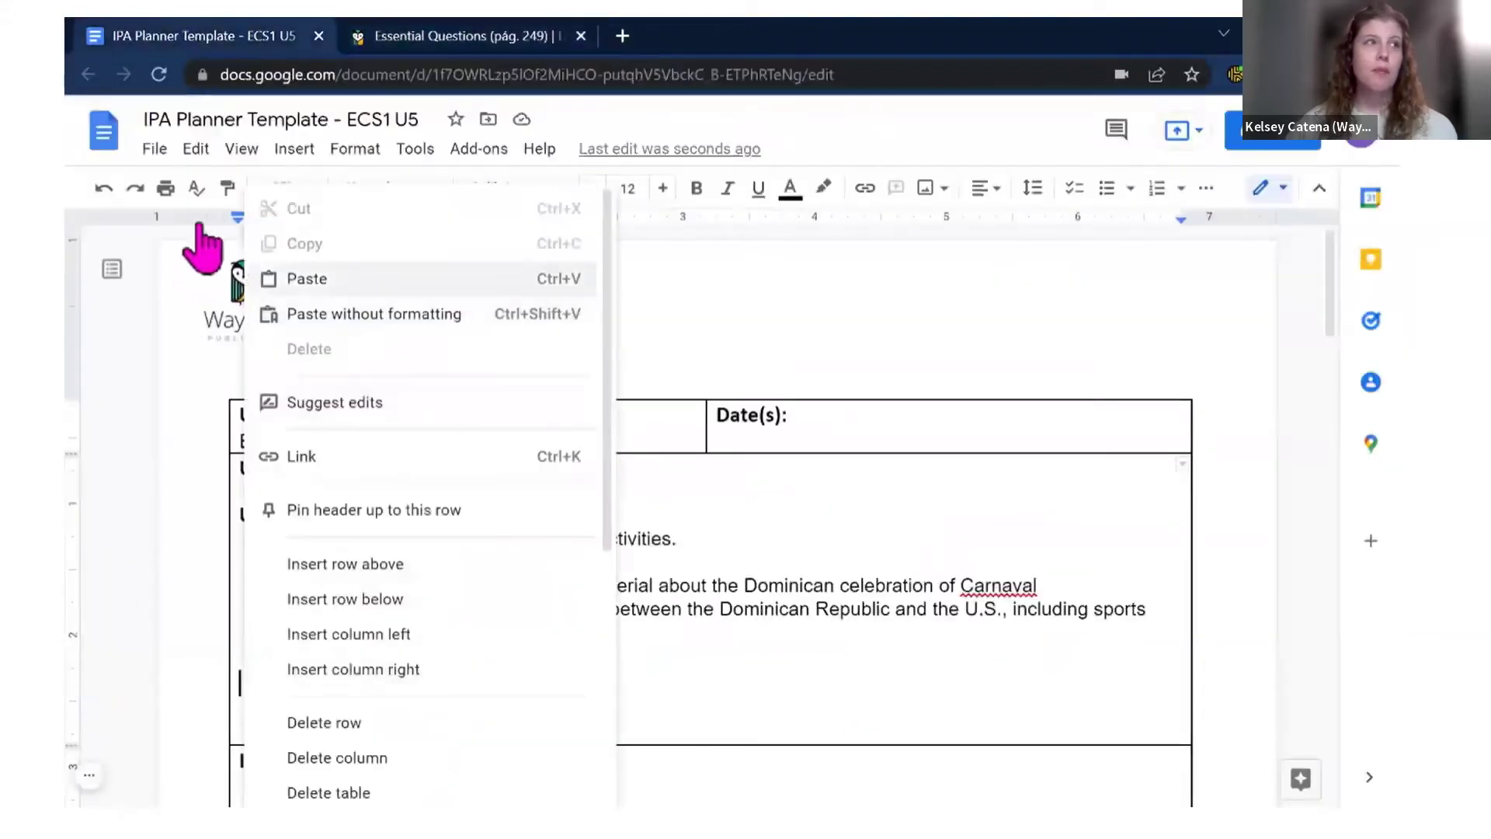
{"action": "left_click", "coordinate": [305, 279]}
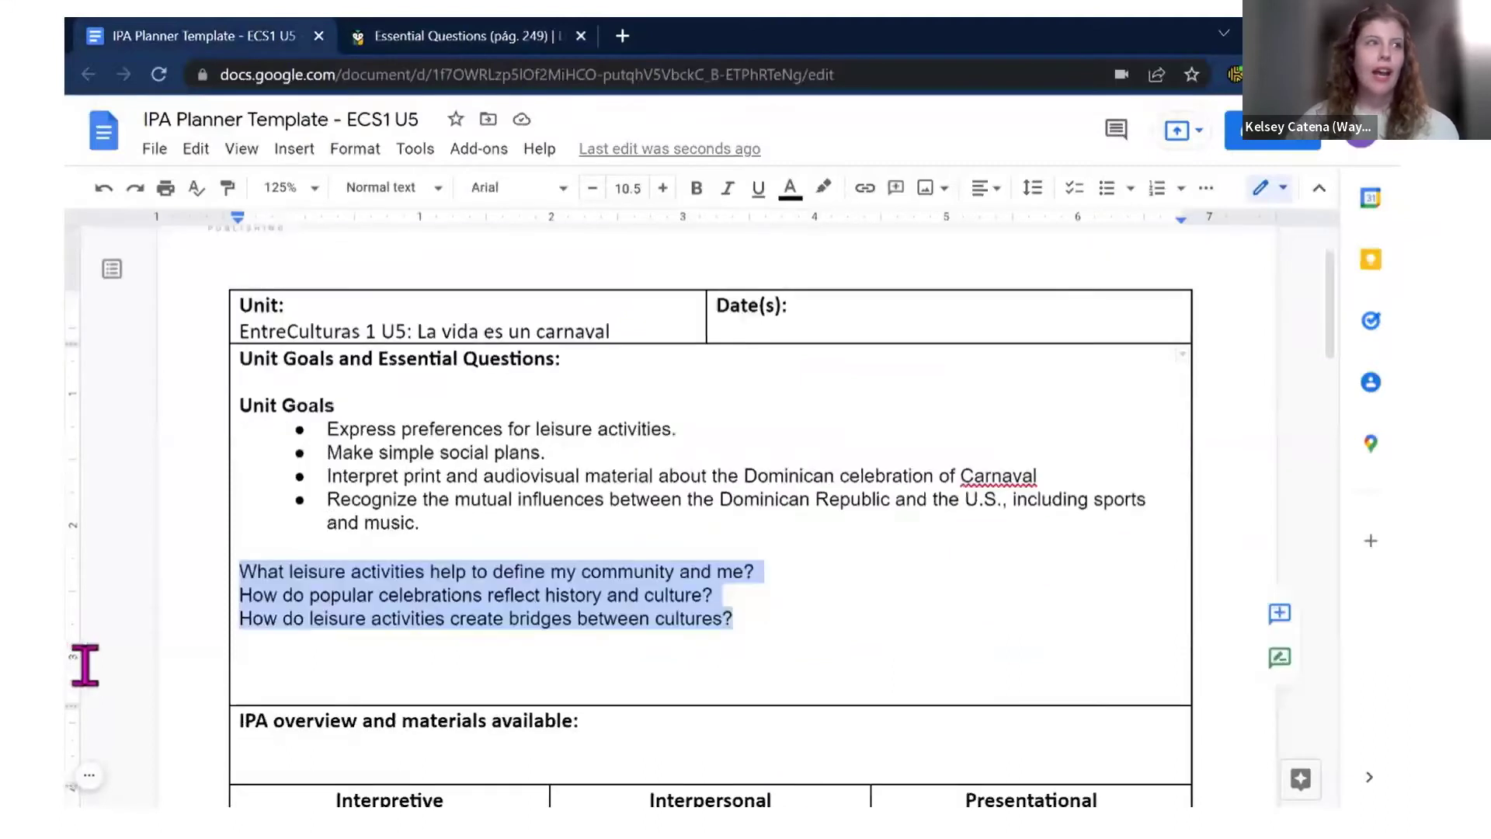
Step: Add a bold "Essential Questions:" heading above the three questions and format them as a bulleted list
{"action": "type", "text": "Essential Questions: What leisure activities help to define my community and me? How do popular celebrations reflect history and culture? How do leisure activities create bridges between cultures?"}
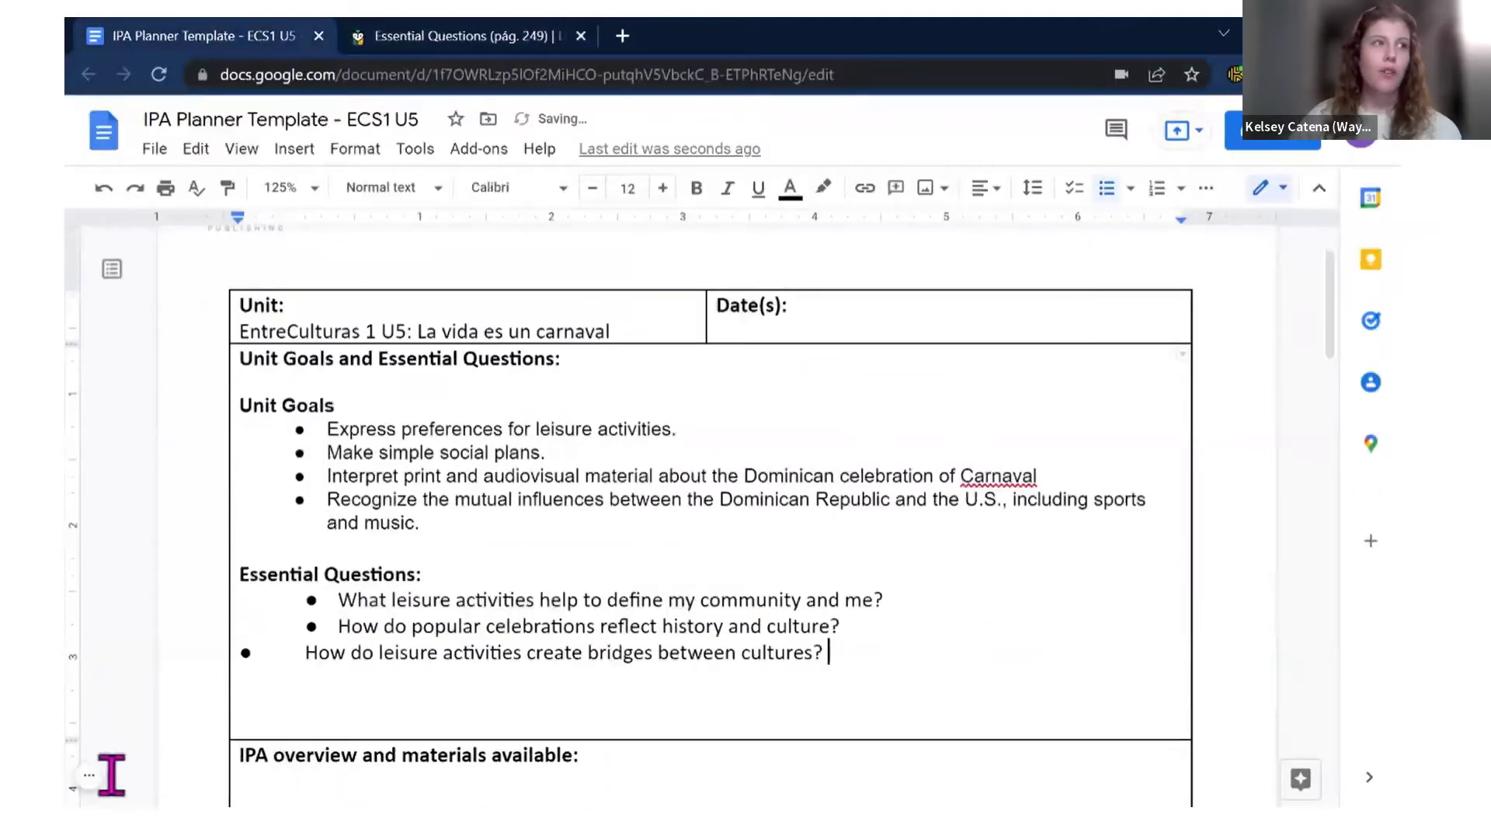
{"action": "key", "text": "Home"}
{"action": "key", "text": "BackSpace"}
{"action": "key", "text": "BackSpace"}
{"action": "key", "text": "BackSpace"}
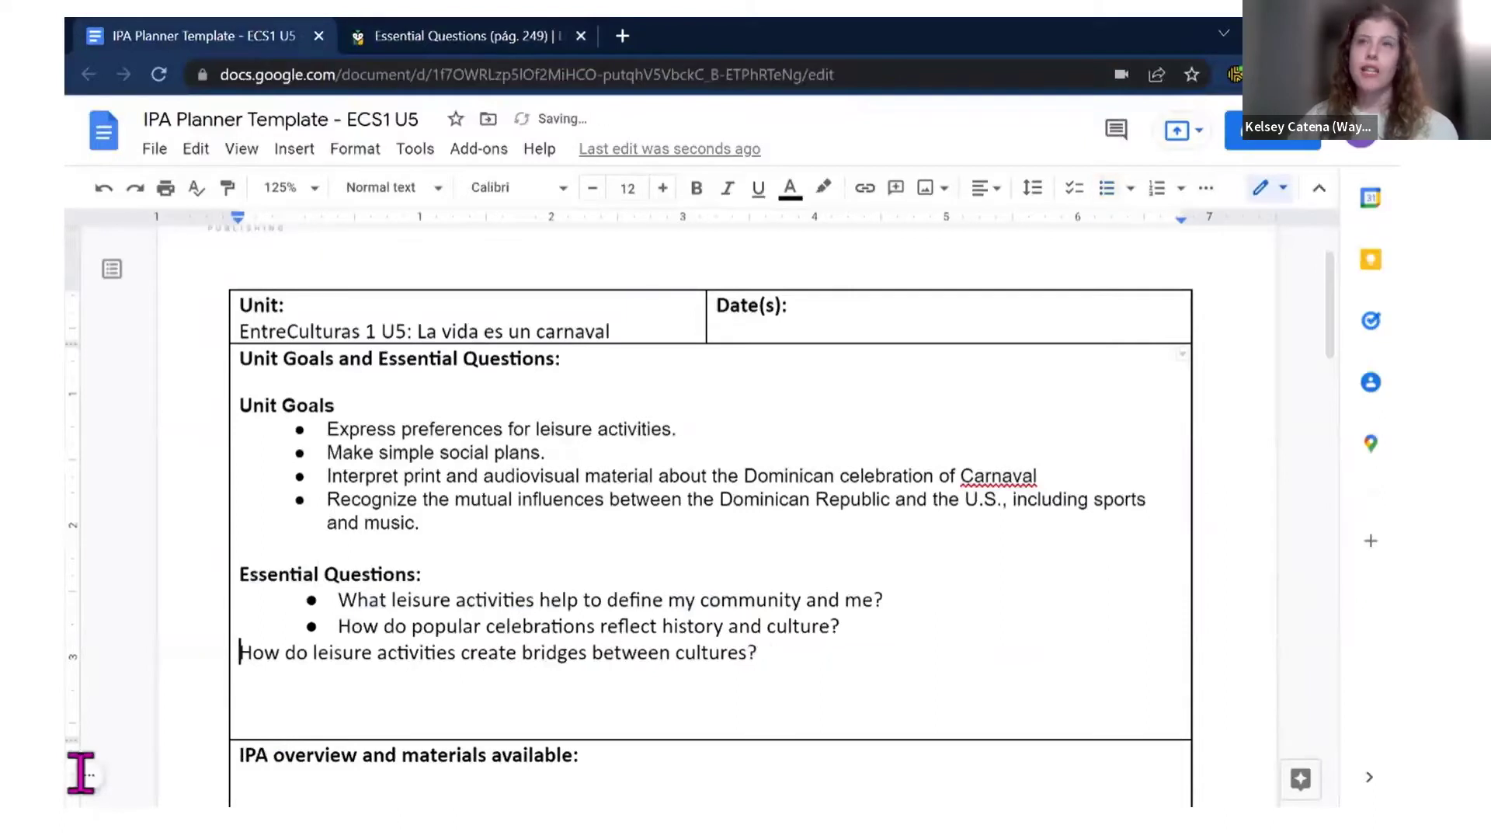
{"action": "key", "text": "Return"}
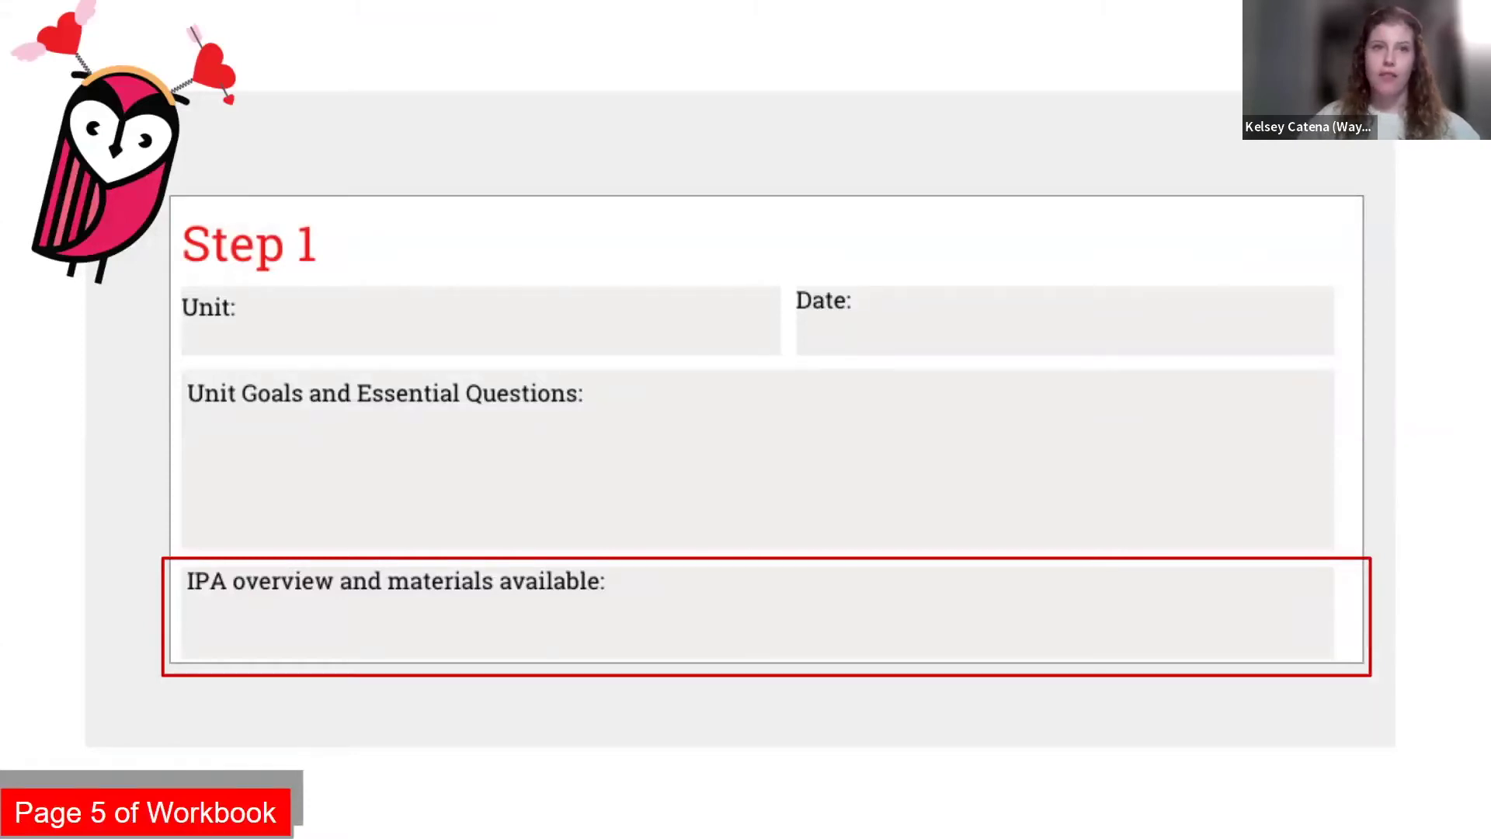
{"action": "key", "text": "Right"}
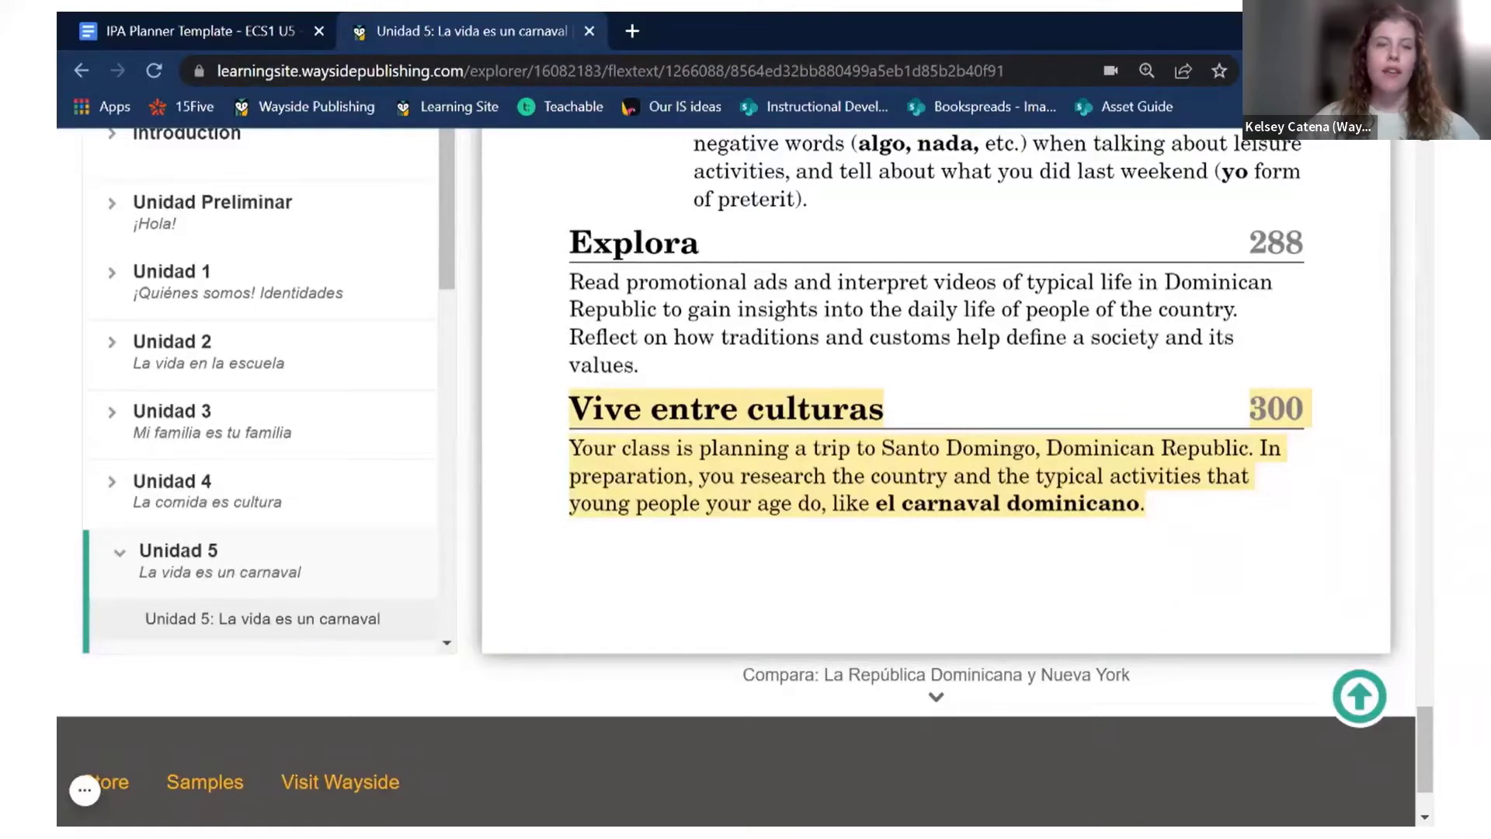
Step: Open the Vive entre culturas section of Unidad 5 from the FlexText table of contents
{"action": "left_click", "coordinate": [483, 417]}
{"action": "left_click", "coordinate": [483, 417]}
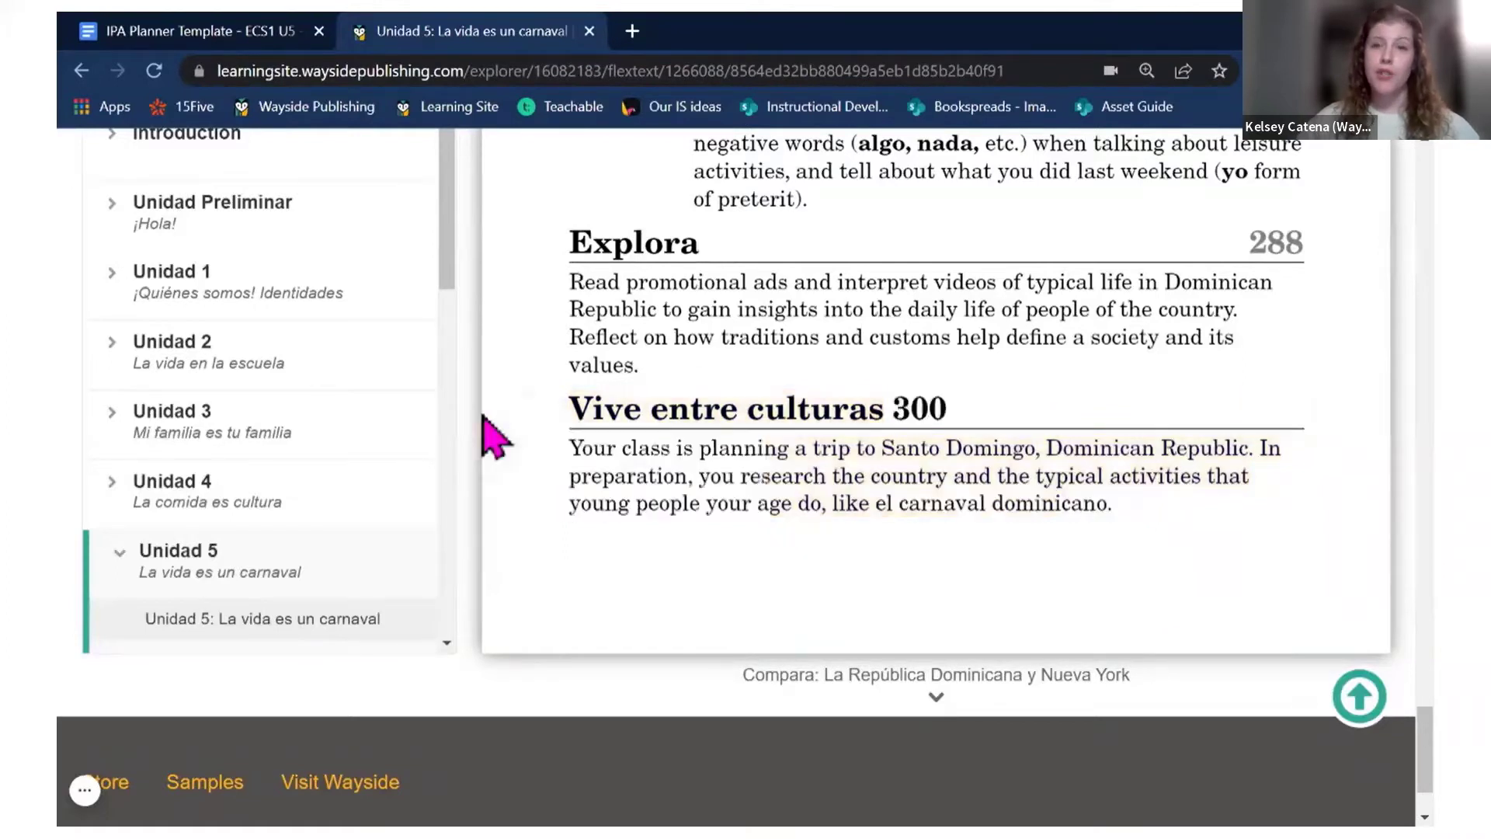
{"action": "scroll", "coordinate": [303, 343], "scroll_direction": "down", "scroll_amount": 6}
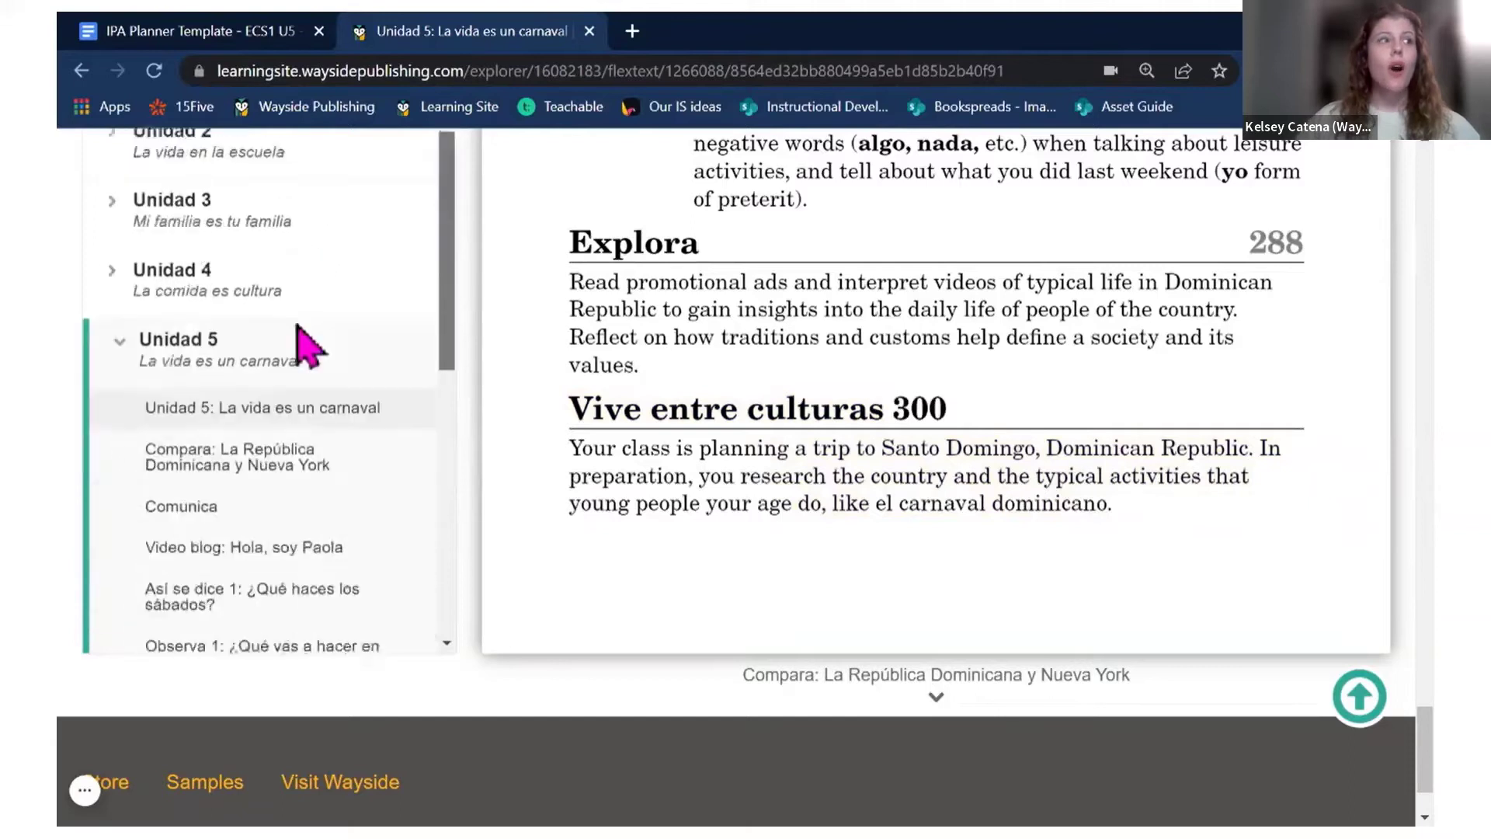
{"action": "scroll", "coordinate": [318, 481], "scroll_direction": "down", "scroll_amount": 5}
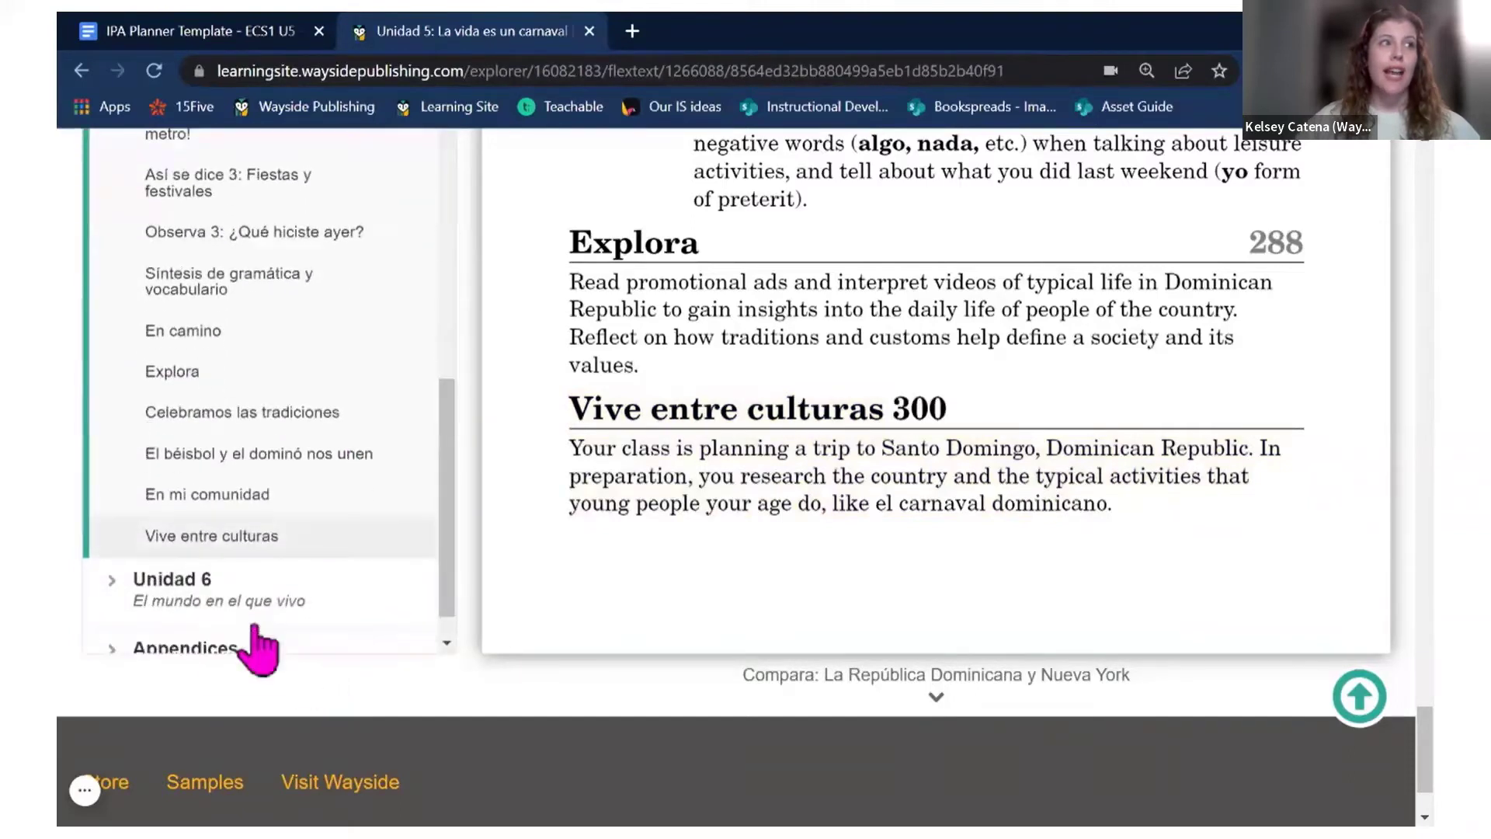
{"action": "left_click", "coordinate": [233, 536]}
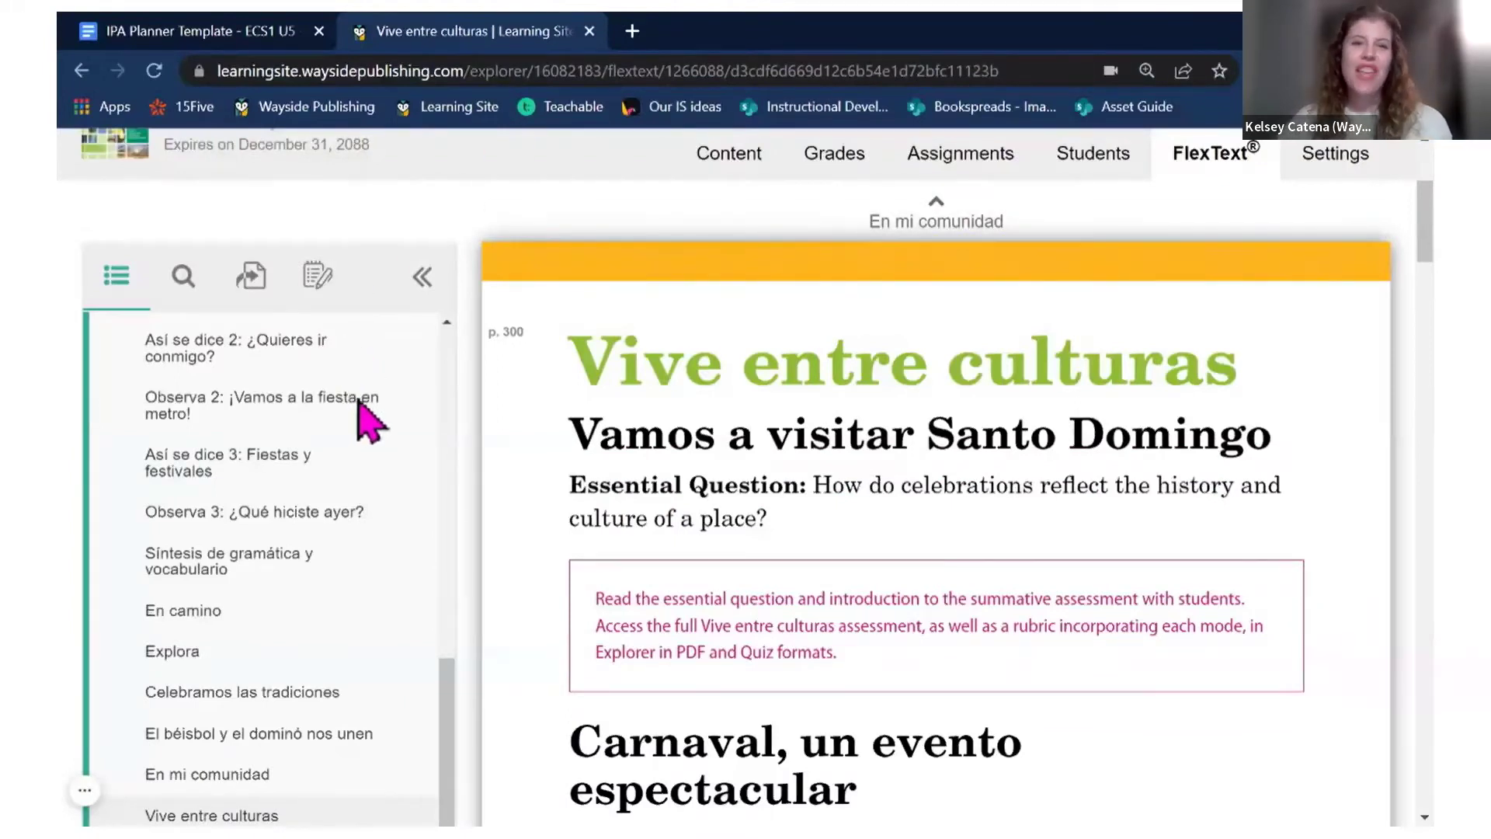
Step: Examine the Vive entre culturas section's essential question, Carnaval introduction, photo captions and Interpretive Assessment
{"action": "scroll", "coordinate": [449, 499], "scroll_direction": "down", "scroll_amount": 3}
{"action": "scroll", "coordinate": [449, 486], "scroll_direction": "down", "scroll_amount": 1}
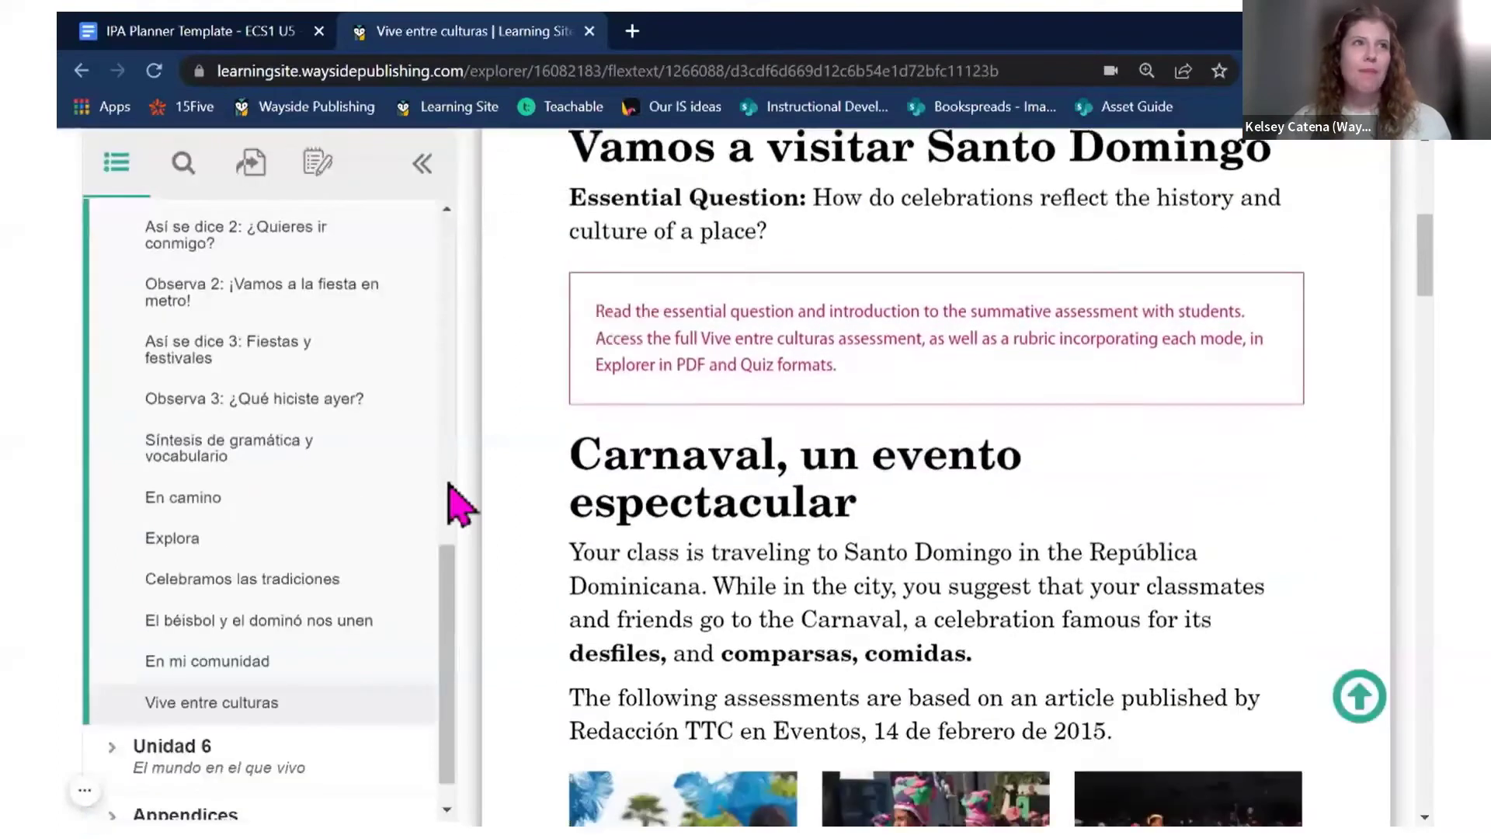
{"action": "left_click_drag", "start_coordinate": [570, 400], "coordinate": [1117, 768]}
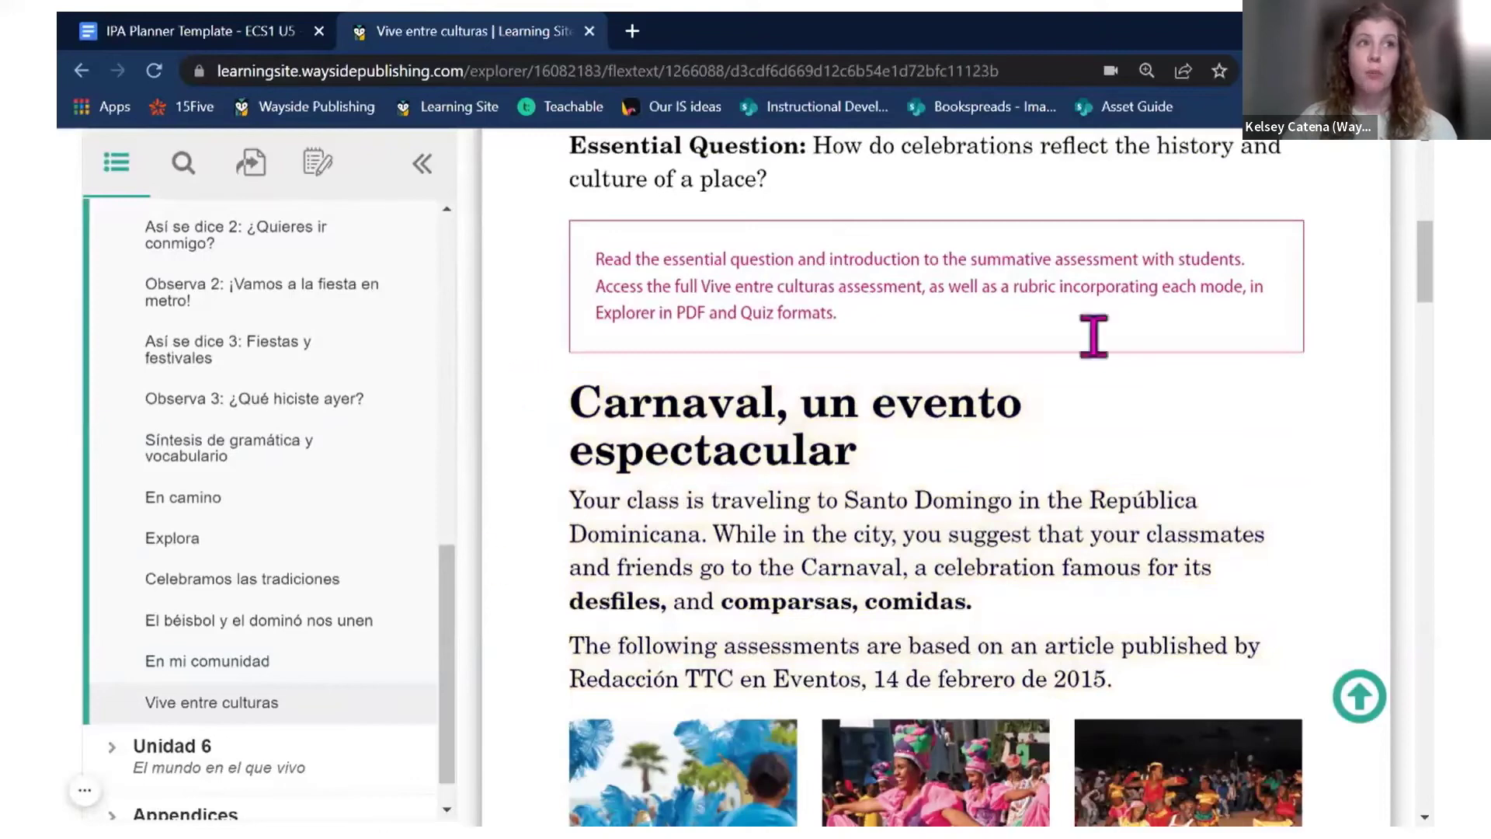
{"action": "scroll", "coordinate": [1094, 336], "scroll_direction": "down", "scroll_amount": 10}
{"action": "scroll", "coordinate": [937, 475], "scroll_direction": "down", "scroll_amount": 16}
{"action": "scroll", "coordinate": [936, 475], "scroll_direction": "up", "scroll_amount": 12}
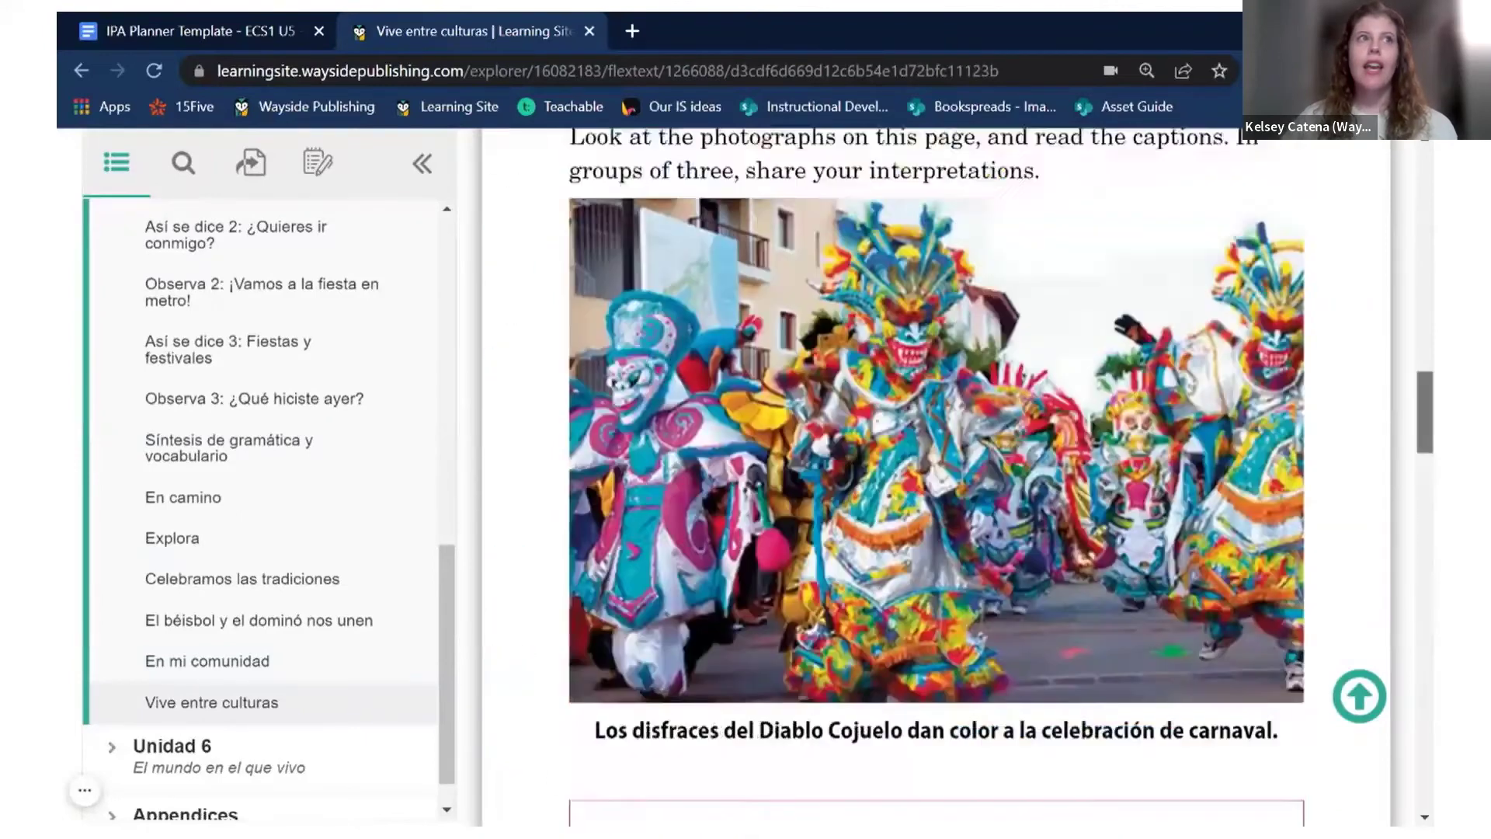
{"action": "scroll", "coordinate": [937, 475], "scroll_direction": "up", "scroll_amount": 11}
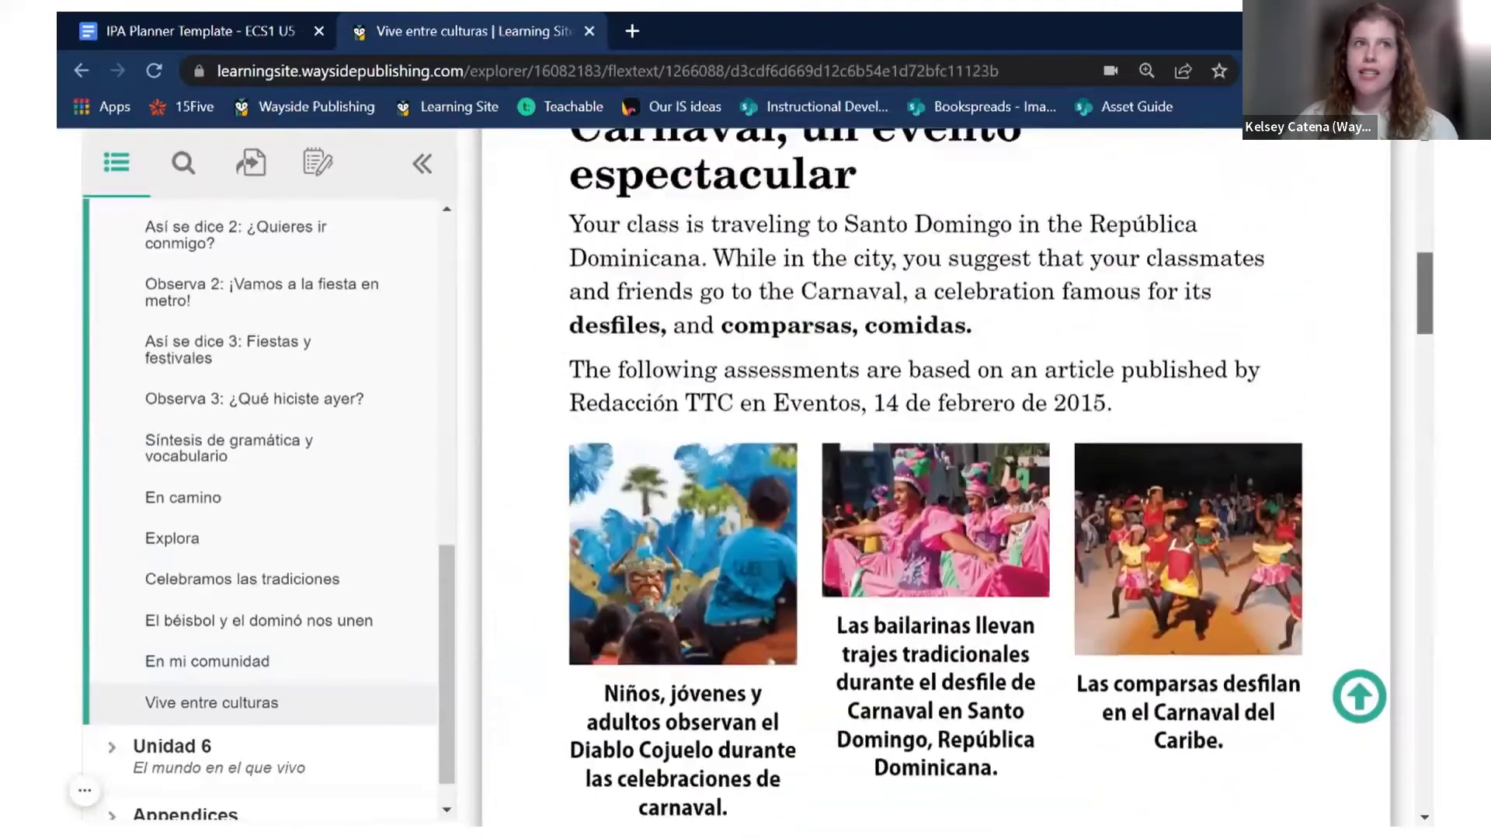
{"action": "scroll", "coordinate": [936, 475], "scroll_direction": "up", "scroll_amount": 1}
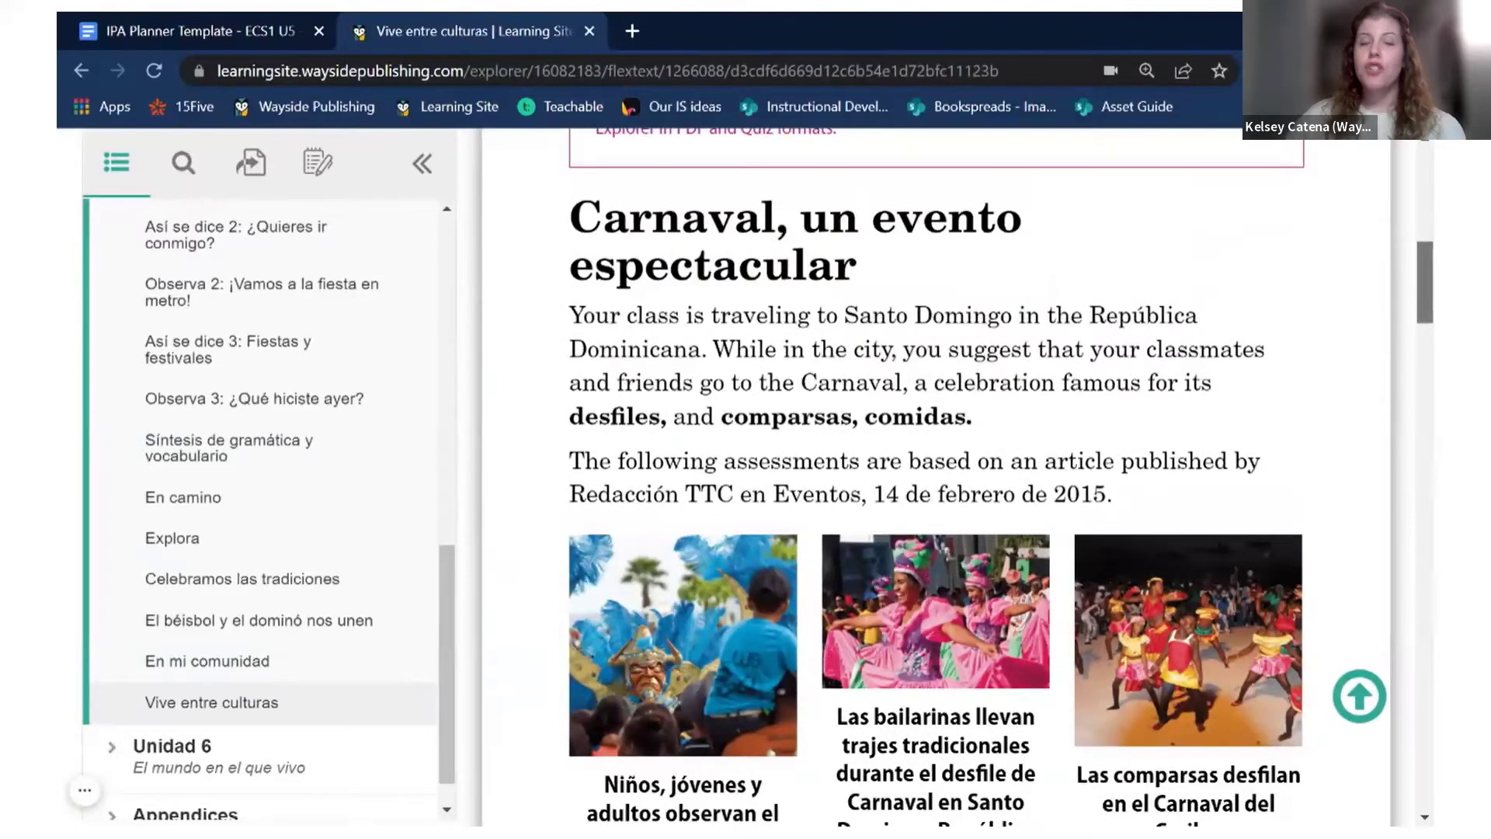
{"action": "scroll", "coordinate": [937, 475], "scroll_direction": "down", "scroll_amount": 10}
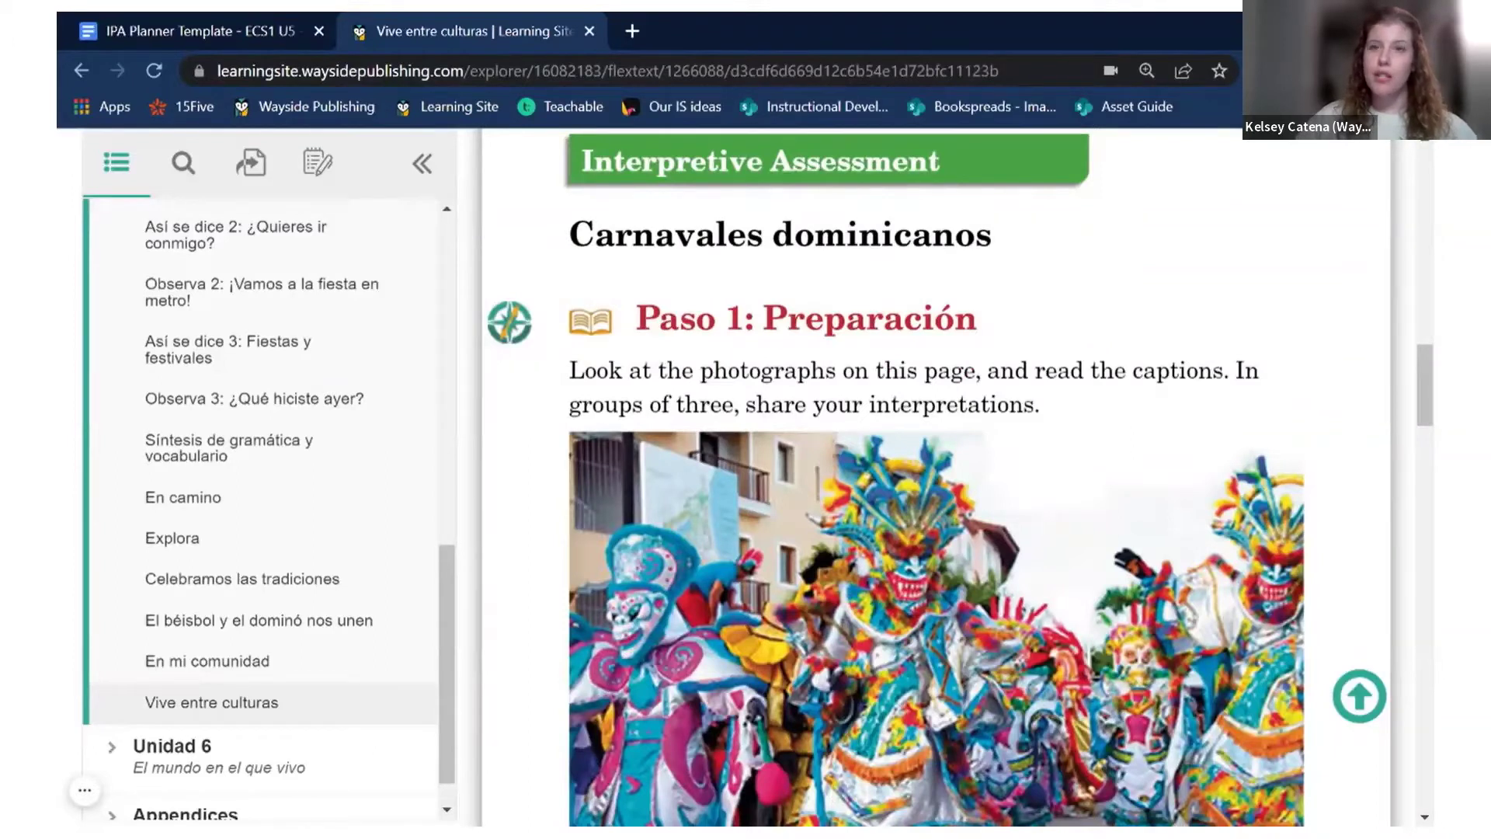
Step: Open the related document Vive entre culturas: Vamos a visitar Santo Domingo (pág. 300) and review its assessment tasks through to the Presentational Assessment
{"action": "mouse_move", "coordinate": [509, 323]}
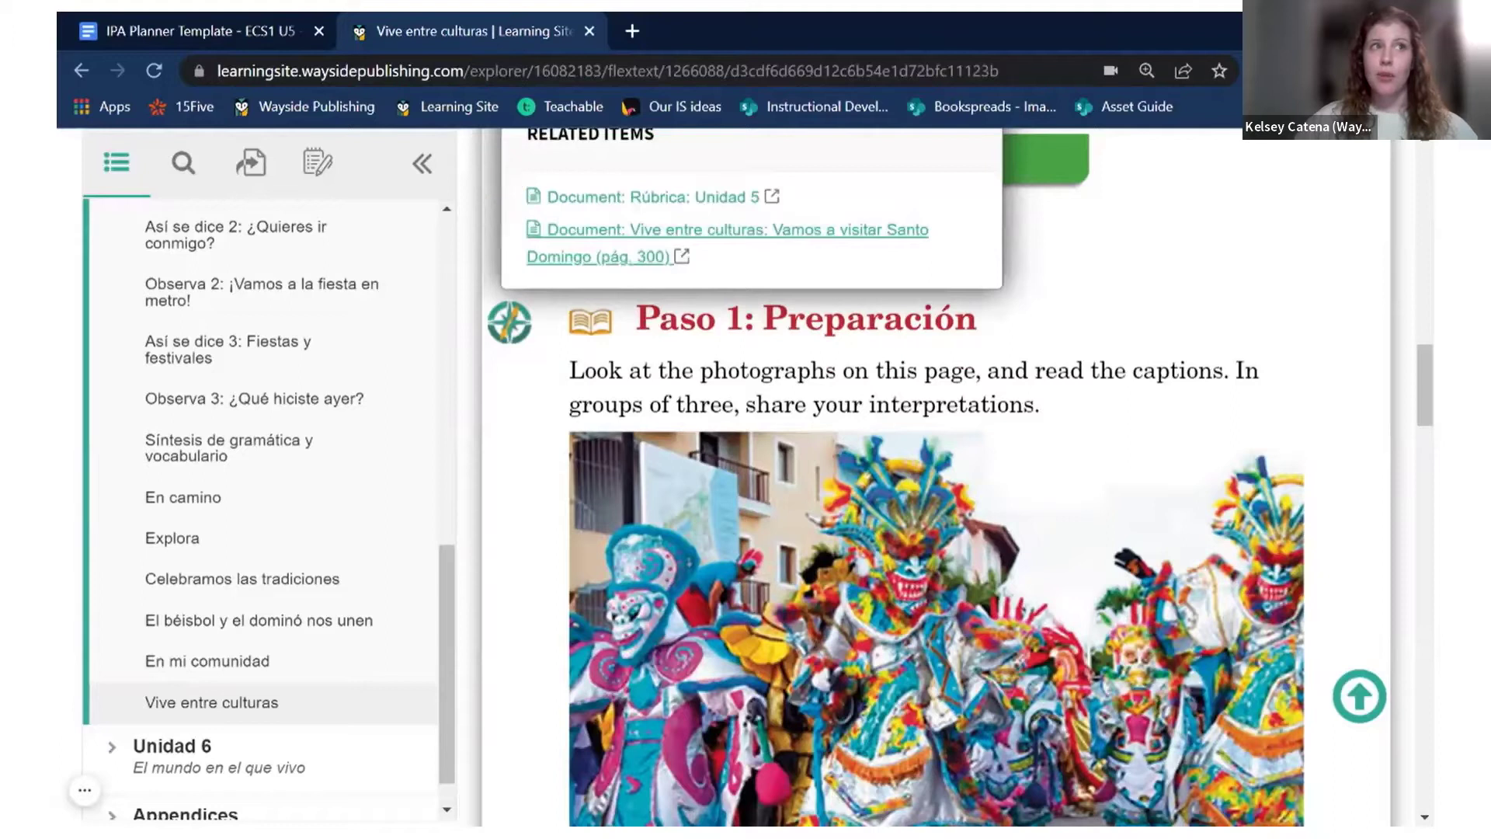
{"action": "left_click", "coordinate": [544, 230]}
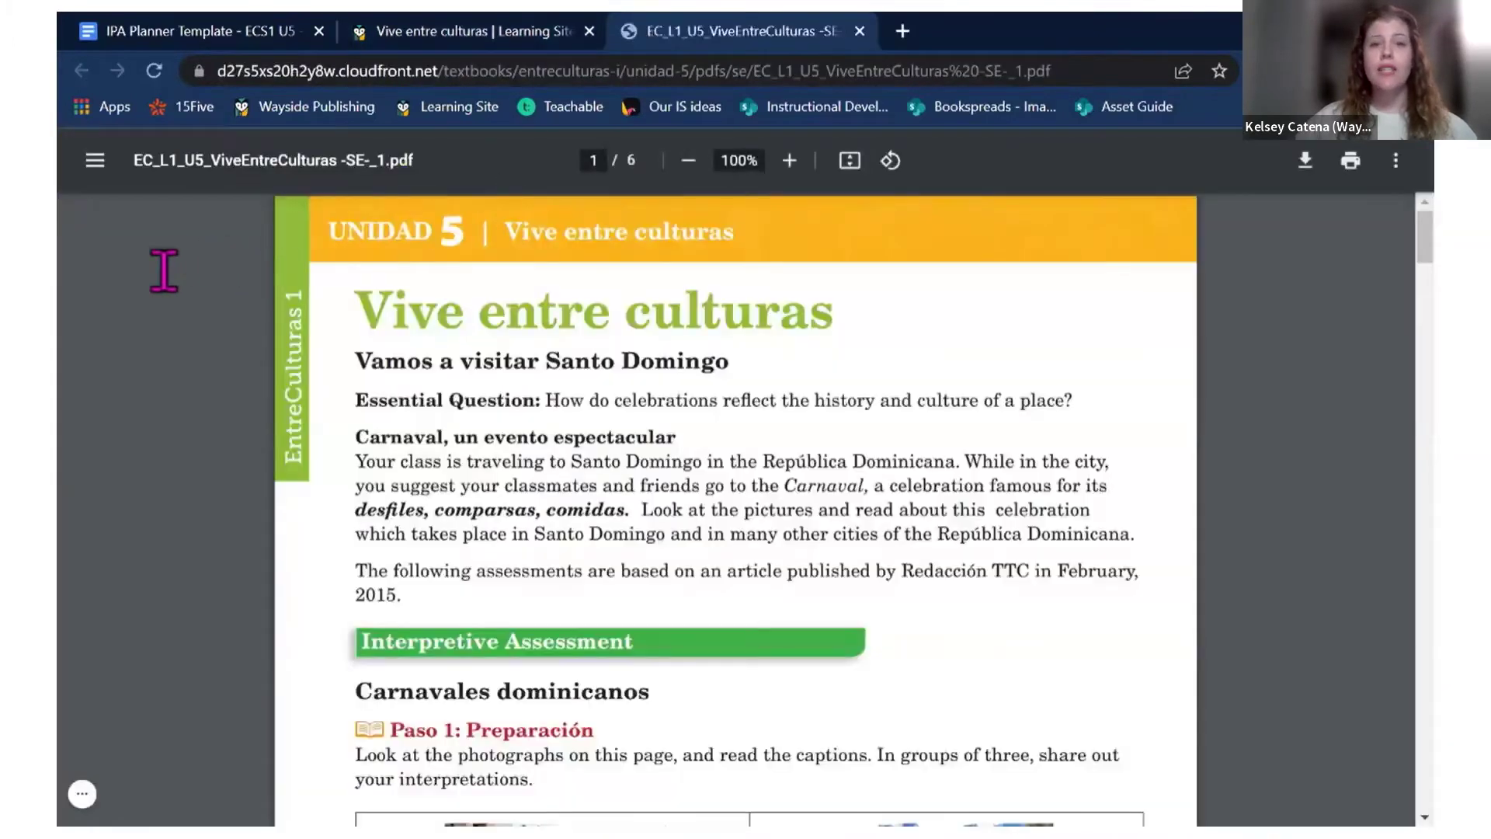
{"action": "scroll", "coordinate": [735, 509], "scroll_direction": "down", "scroll_amount": 5}
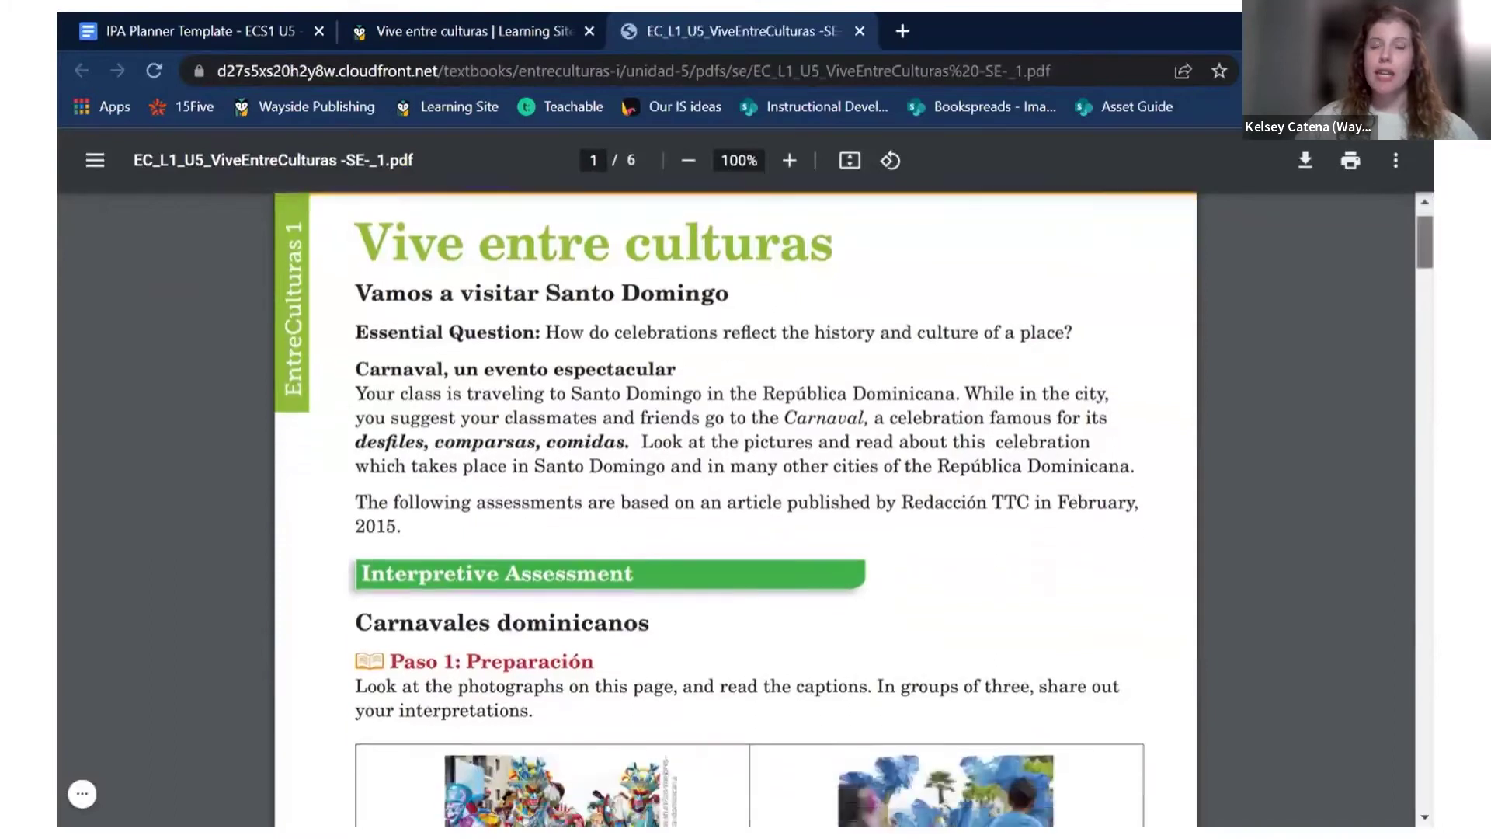
{"action": "scroll", "coordinate": [736, 509], "scroll_direction": "down", "scroll_amount": 15}
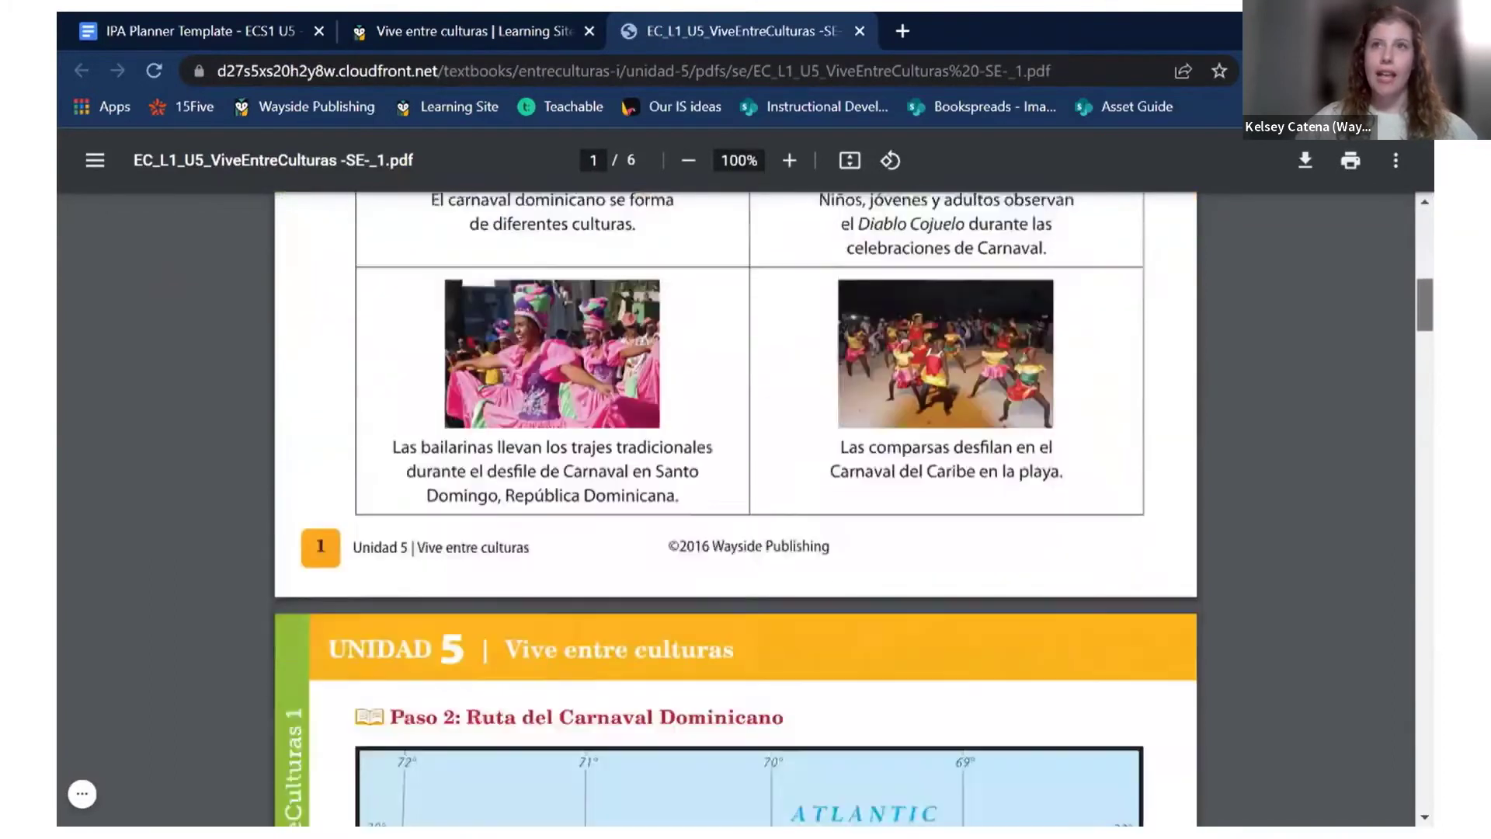
{"action": "scroll", "coordinate": [735, 509], "scroll_direction": "down", "scroll_amount": 20}
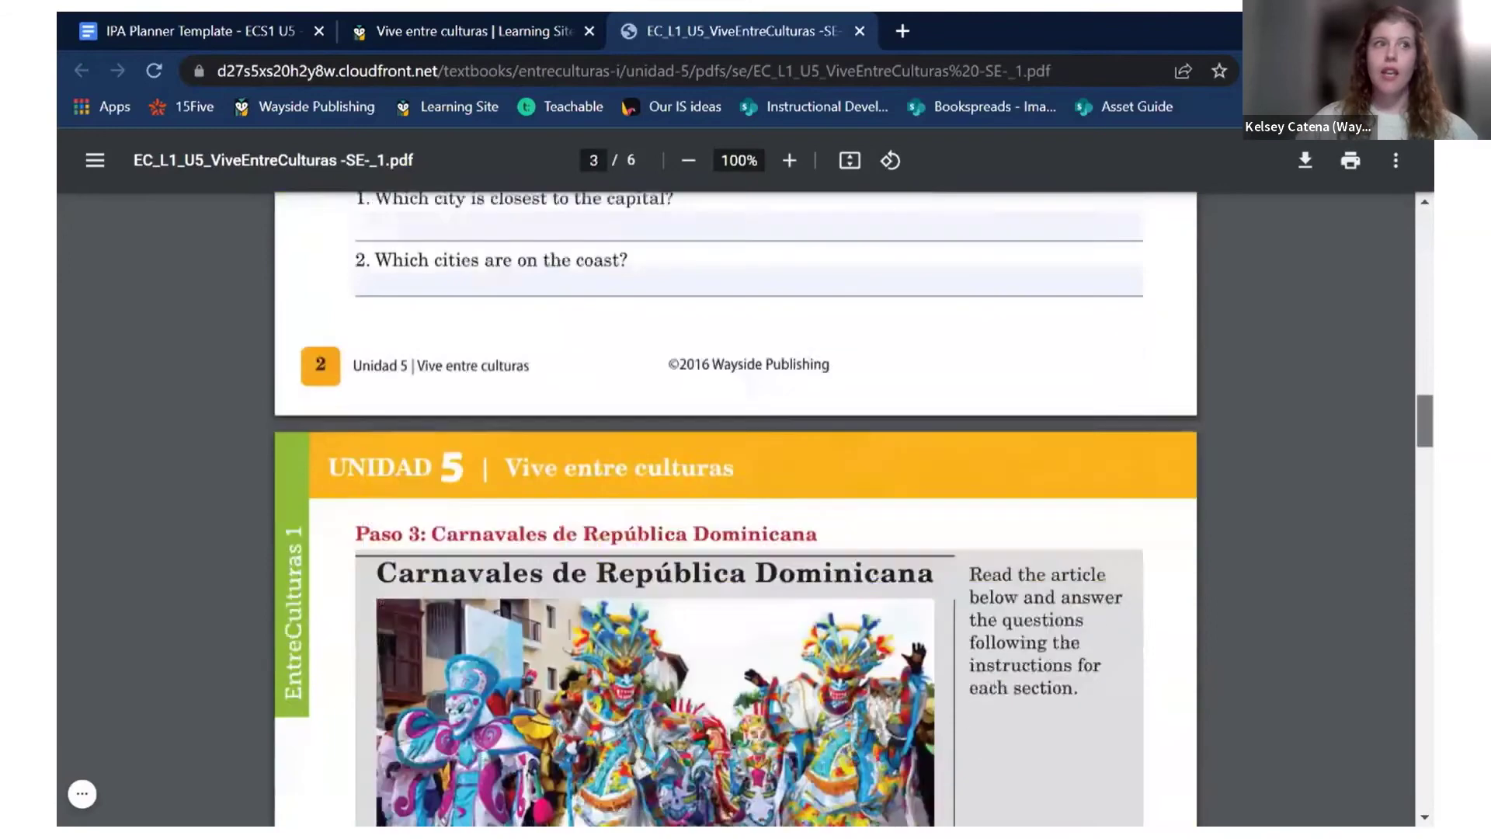
{"action": "scroll", "coordinate": [735, 508], "scroll_direction": "down", "scroll_amount": 12}
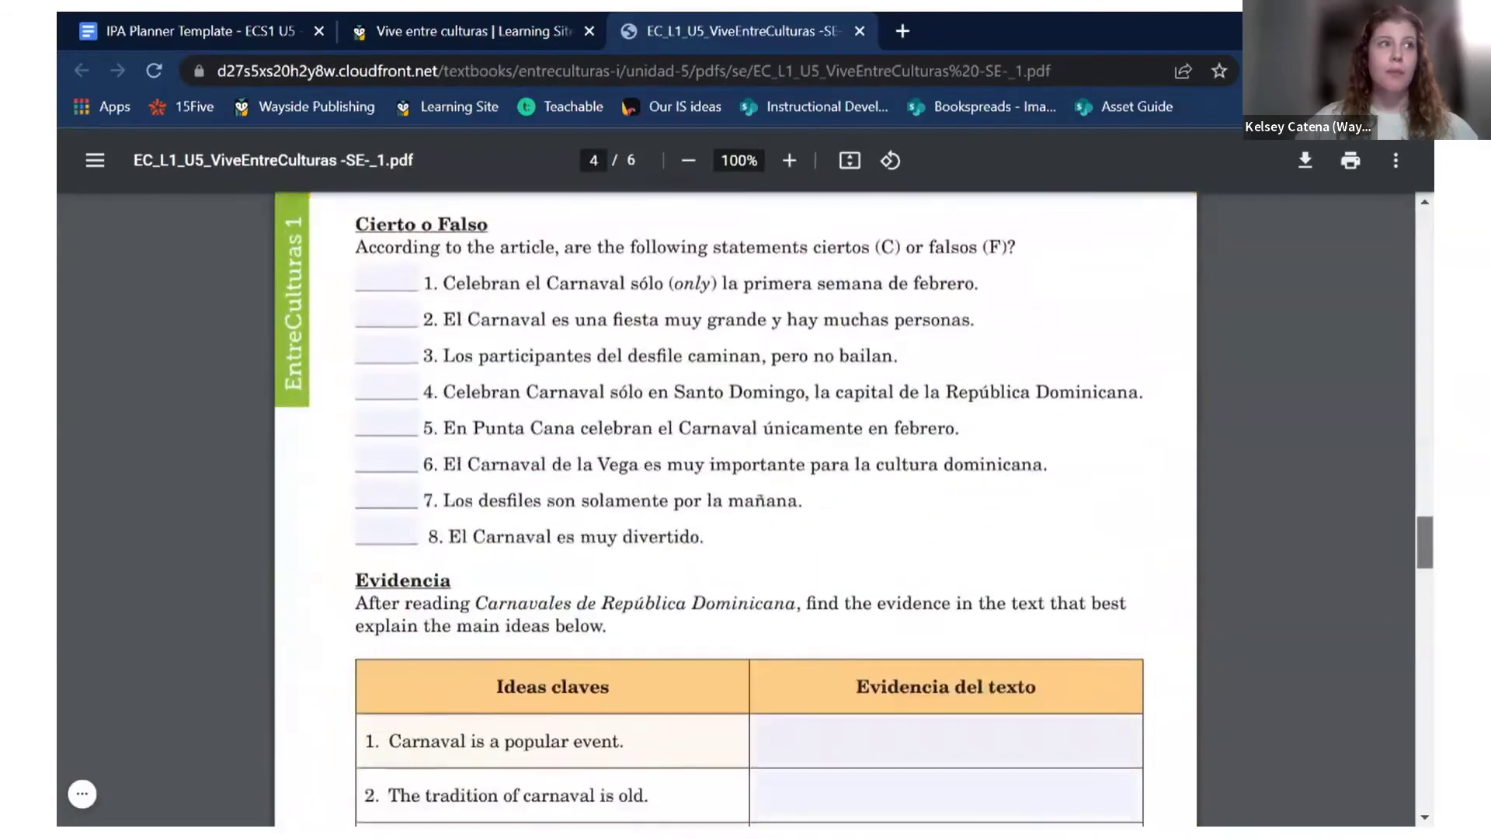
{"action": "scroll", "coordinate": [735, 509], "scroll_direction": "down", "scroll_amount": 15}
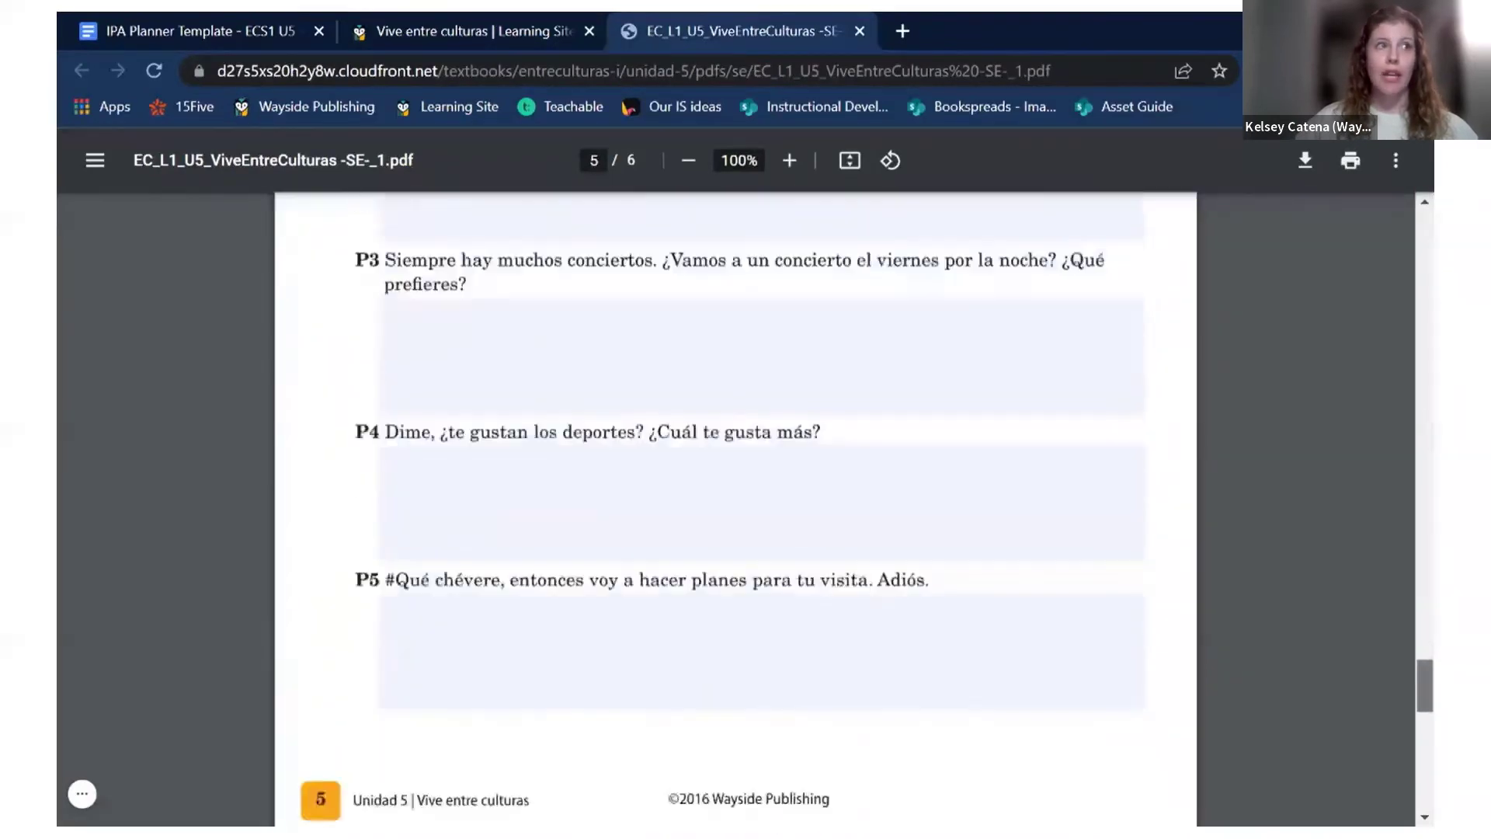
{"action": "scroll", "coordinate": [735, 509], "scroll_direction": "up", "scroll_amount": 20}
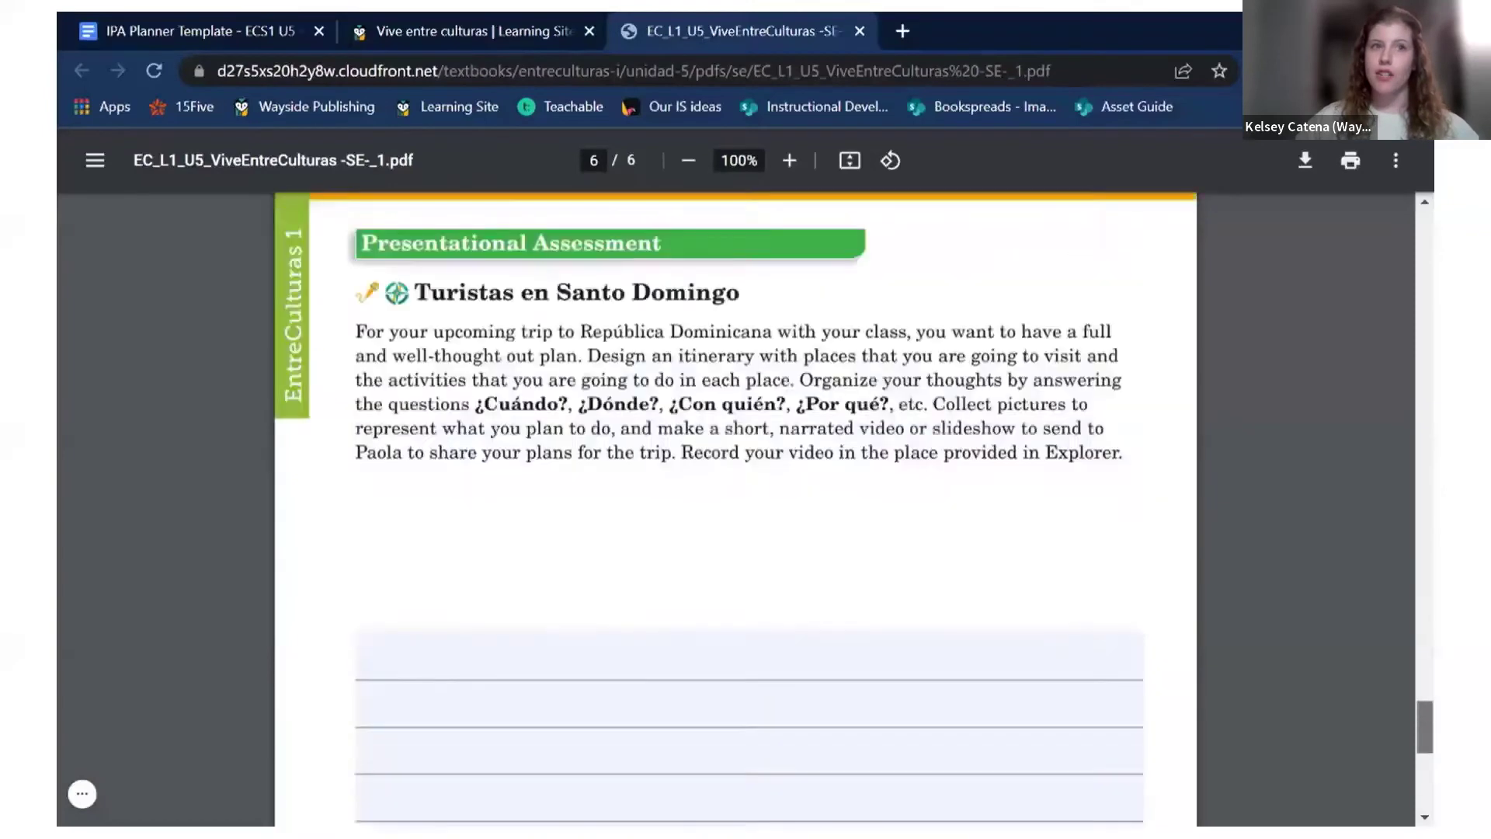
{"action": "scroll", "coordinate": [735, 509], "scroll_direction": "up", "scroll_amount": 12}
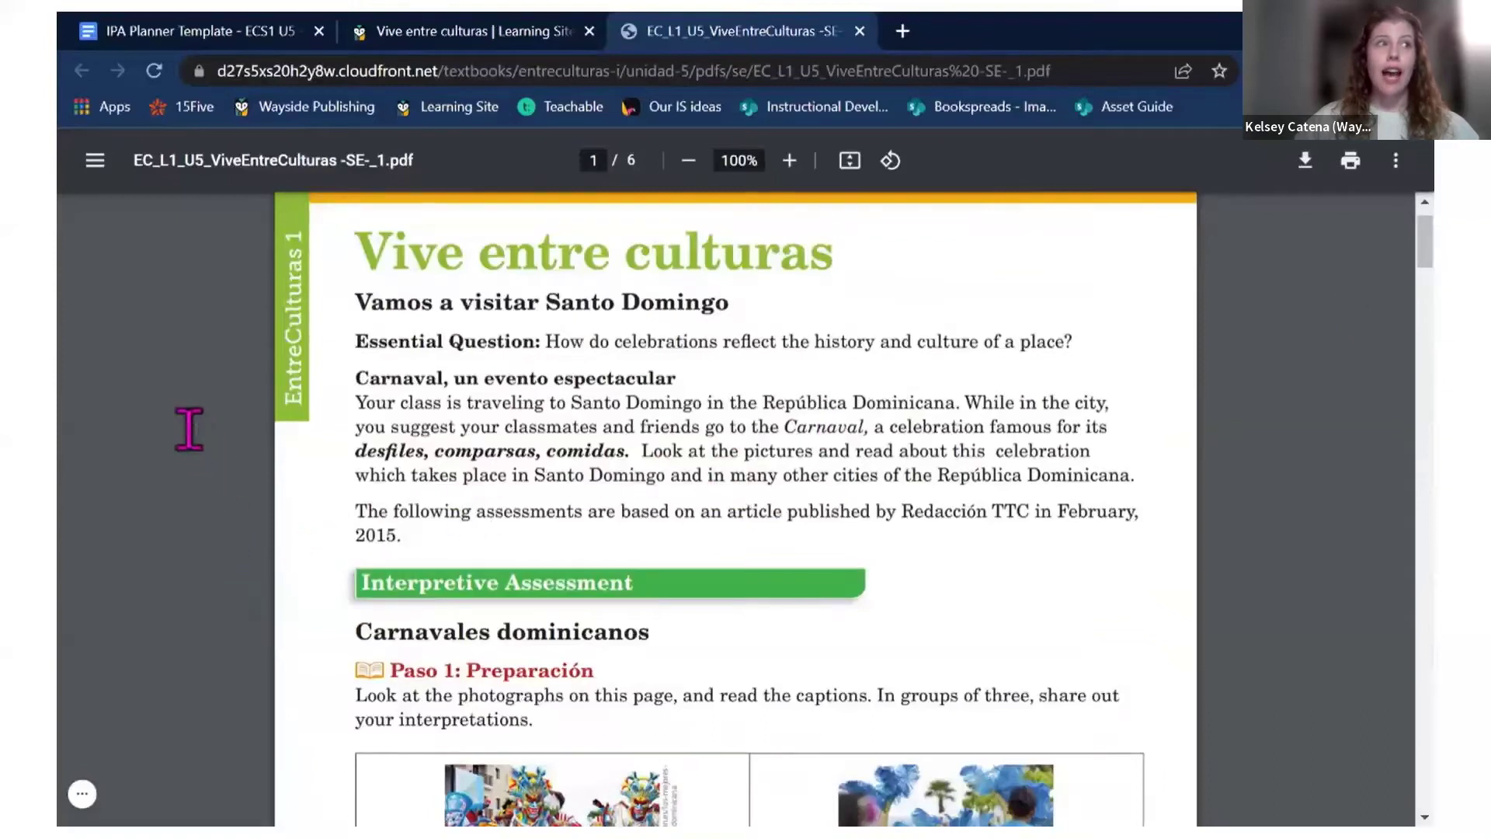
Step: Copy the Carnaval scenario about the class traveling to Santo Domingo from the PDF into the planner's IPA overview and materials available cell
{"action": "left_click_drag", "start_coordinate": [165, 358], "coordinate": [252, 453]}
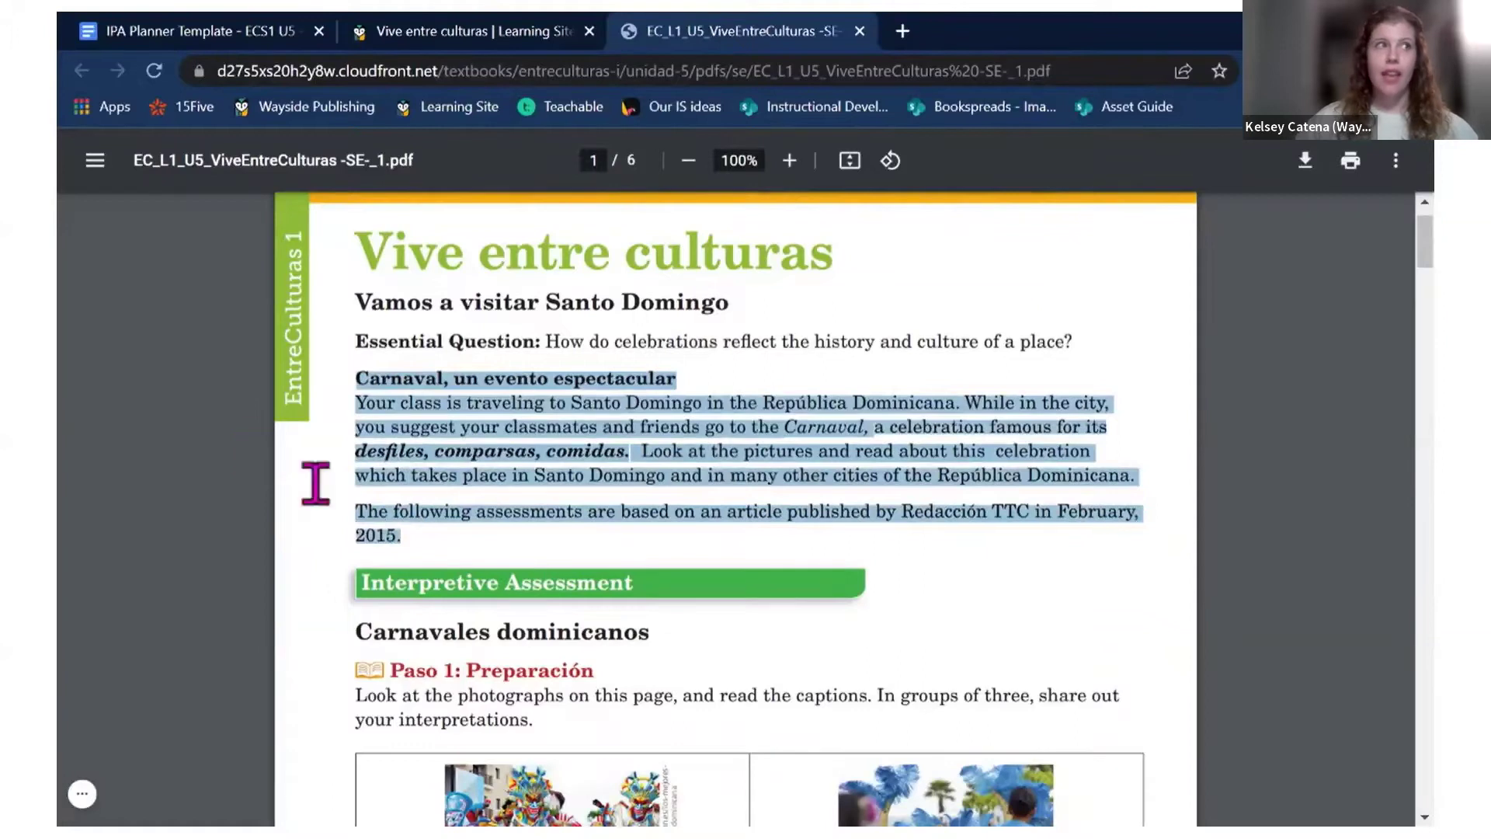
{"action": "key", "text": "ctrl+Tab"}
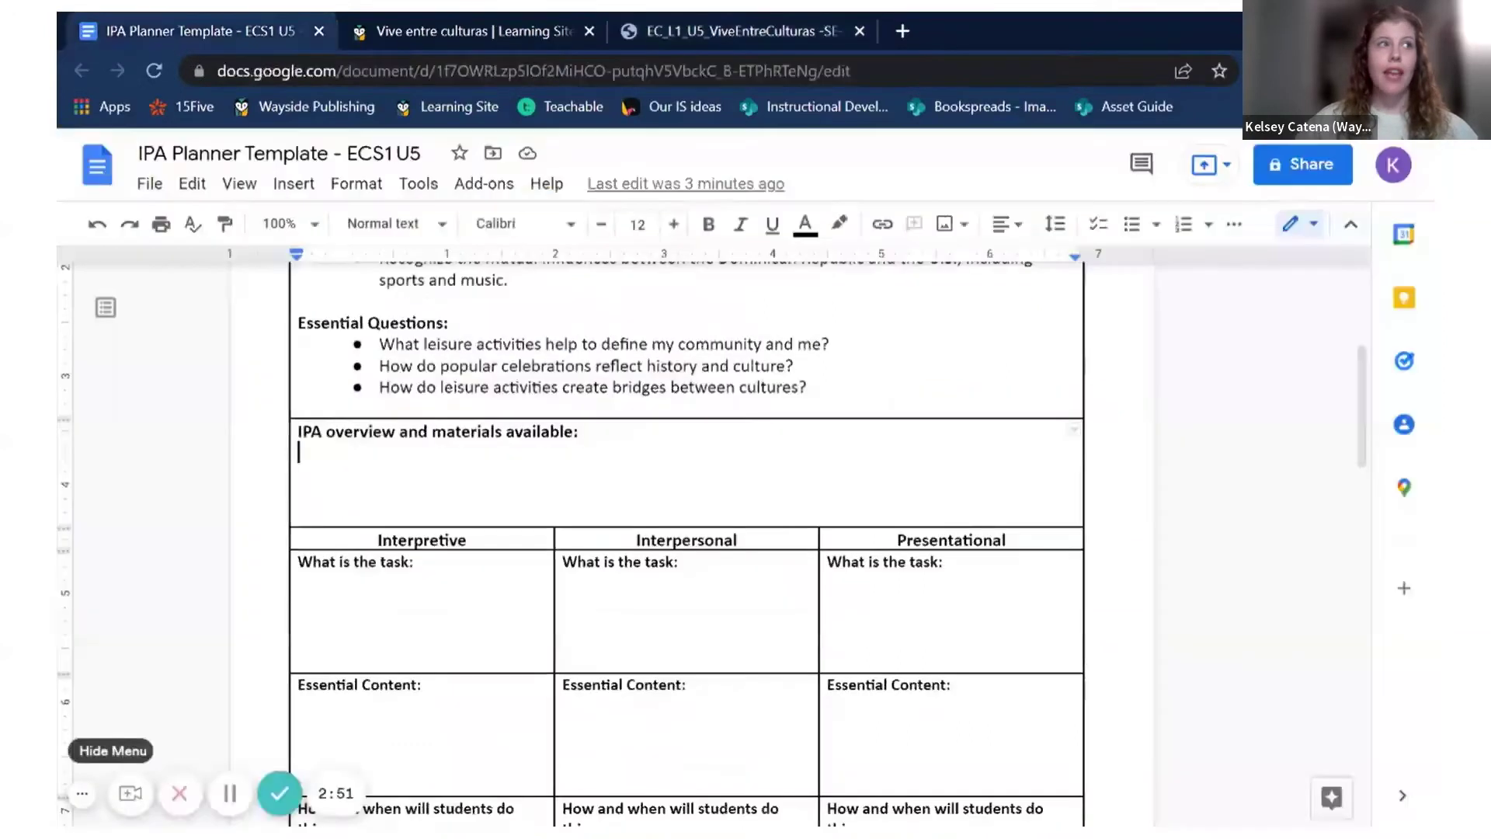
{"action": "right_click", "coordinate": [300, 455]}
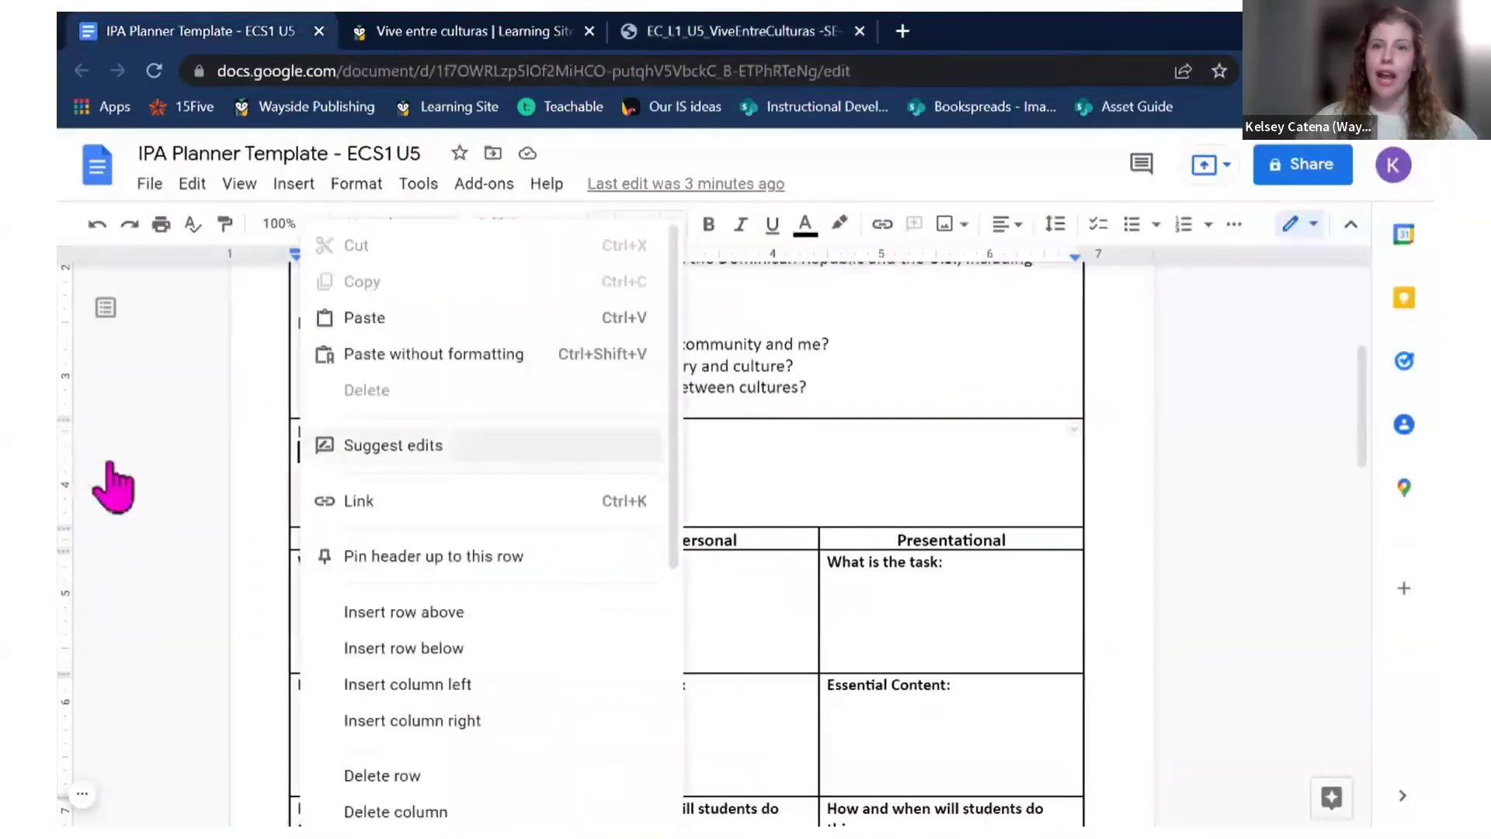
{"action": "left_click", "coordinate": [364, 318]}
{"action": "type", "text": "Your class is traveling to Santo Domingo in the República Dominicana. While in the city, you suggest that your classmates and friends go to the Carnaval, a celebration famous for its desfiles and comparsas, comidas."}
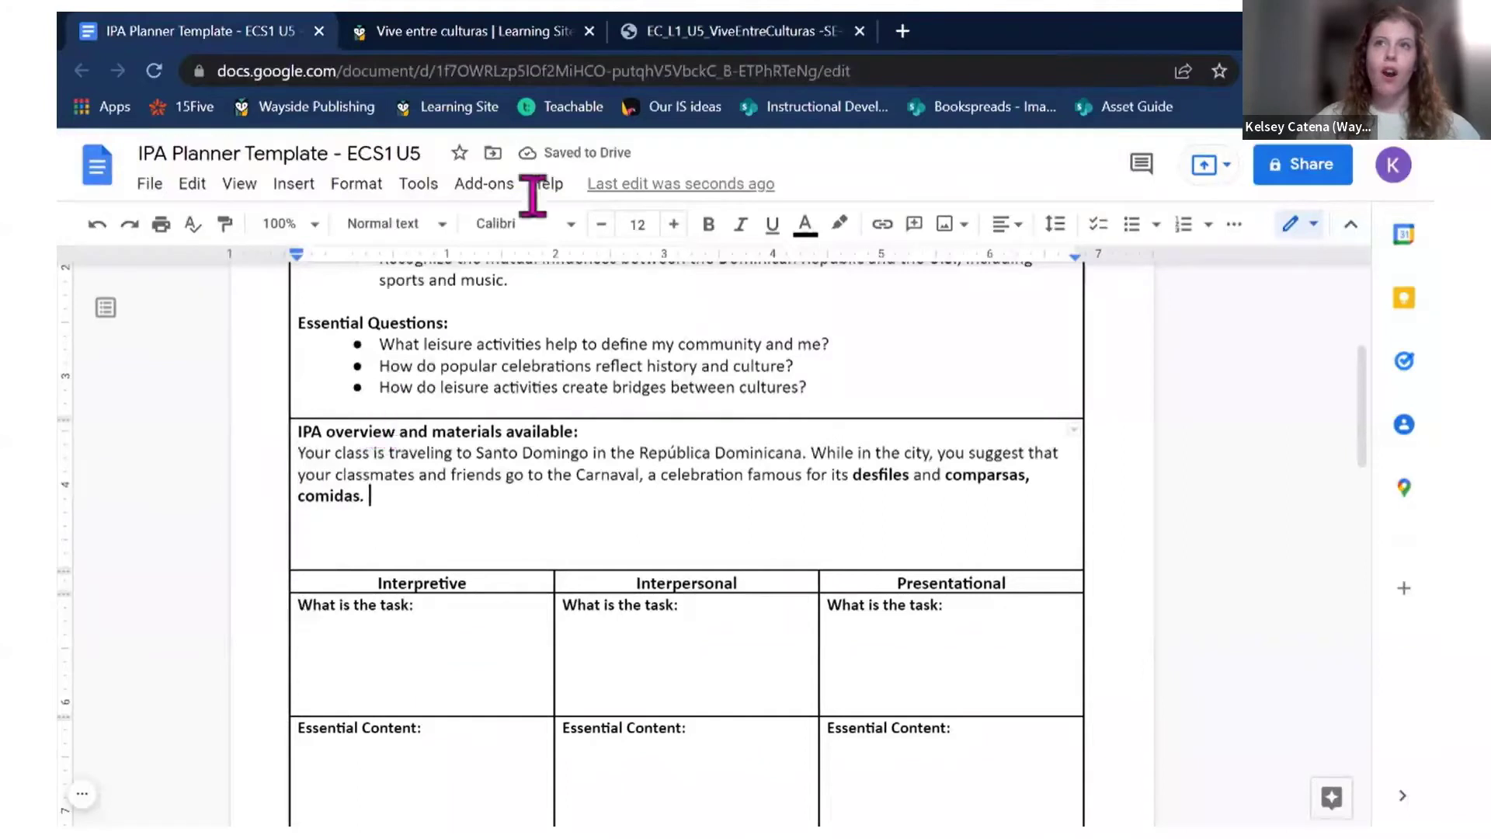
Step: Copy the Vive entre culturas PDF's web address and add the line "IPA PDF" below the Carnaval scenario in the planner
{"action": "left_click", "coordinate": [683, 31]}
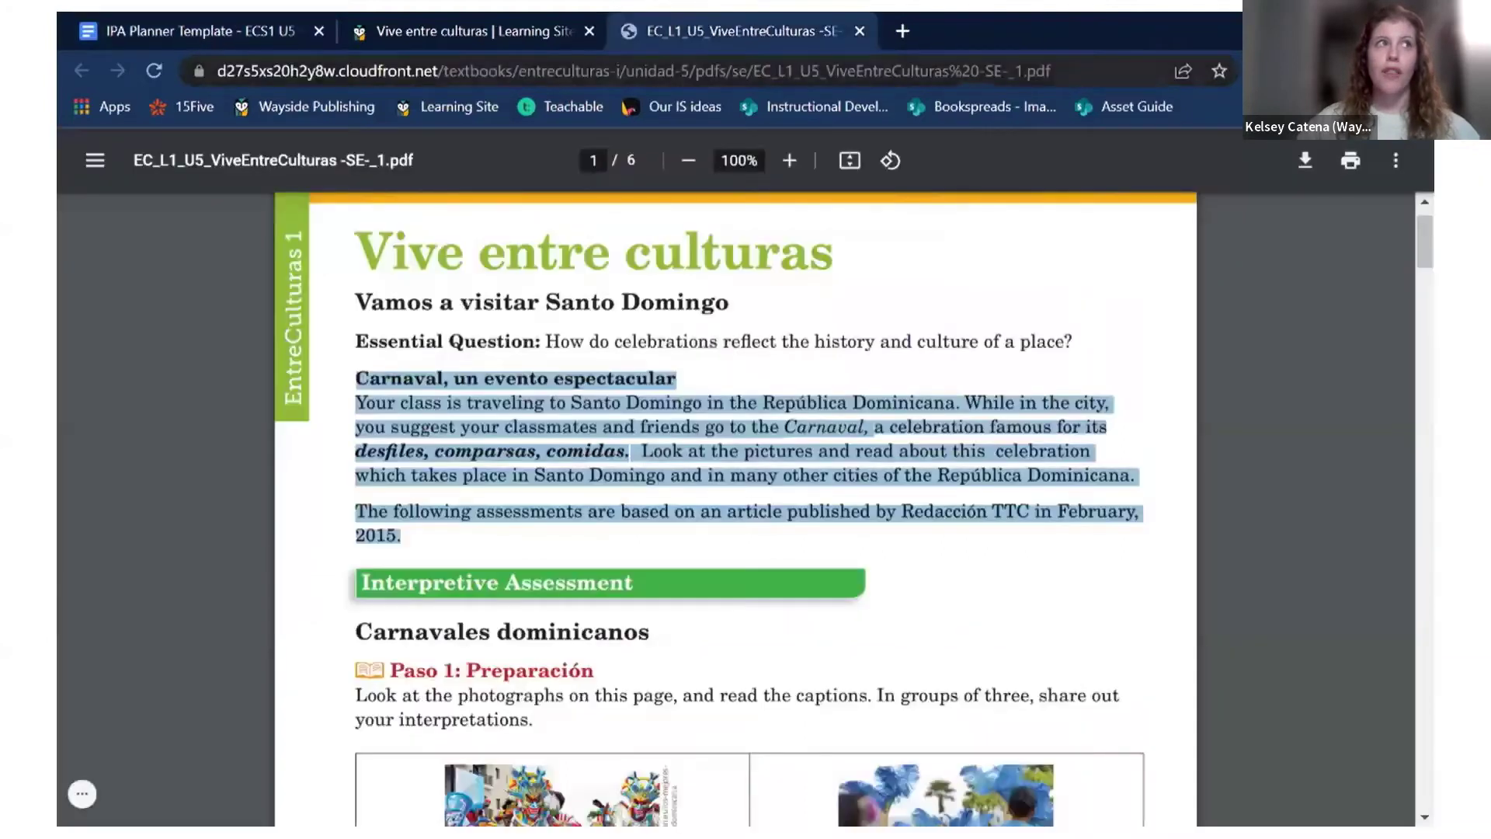
{"action": "left_click", "coordinate": [855, 71]}
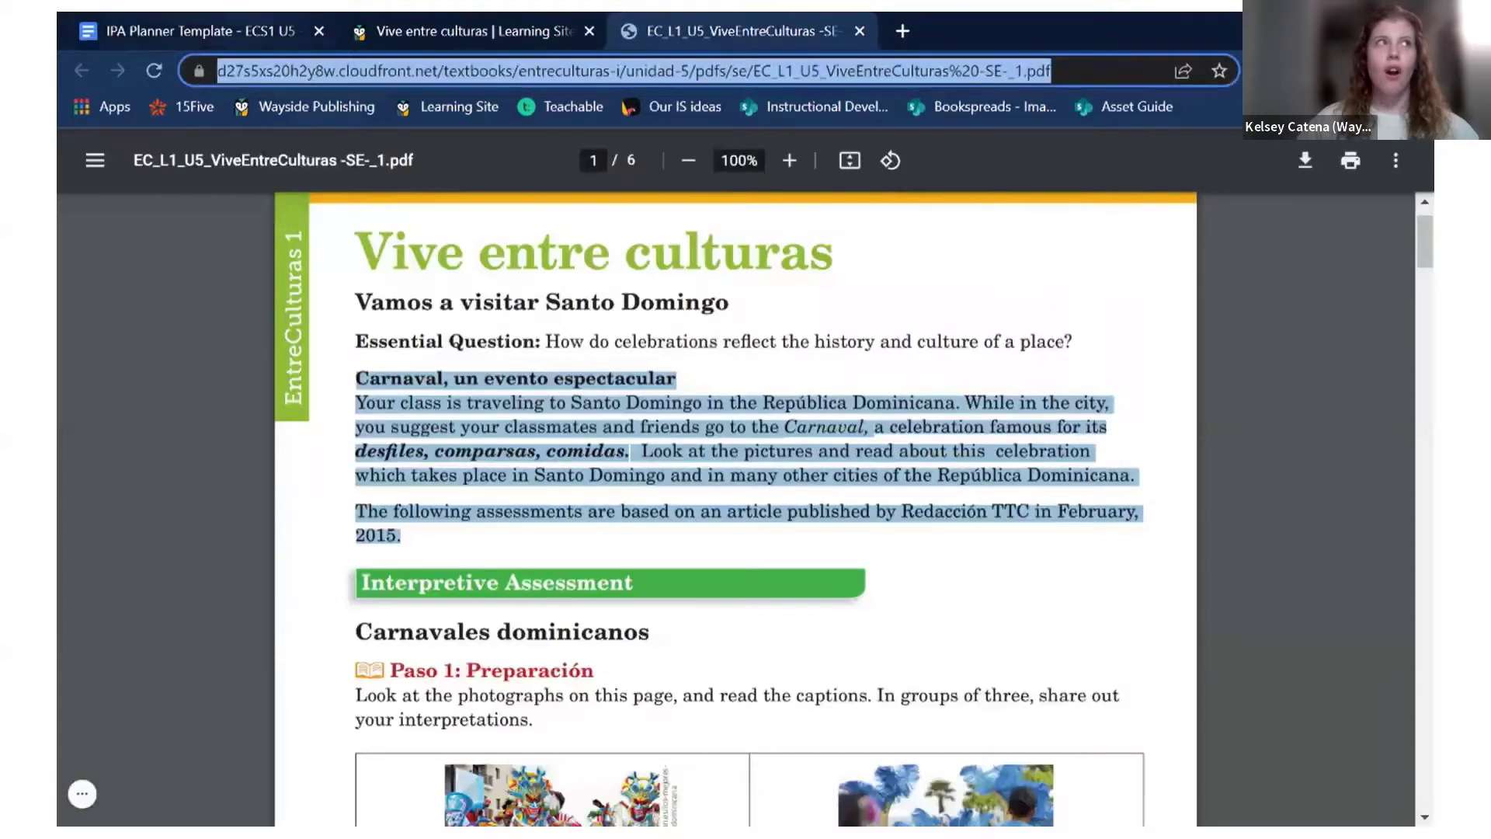
{"action": "left_click", "coordinate": [203, 32]}
{"action": "key", "text": "Return"}
{"action": "key", "text": "Return"}
{"action": "type", "text": "IPA PDF"}
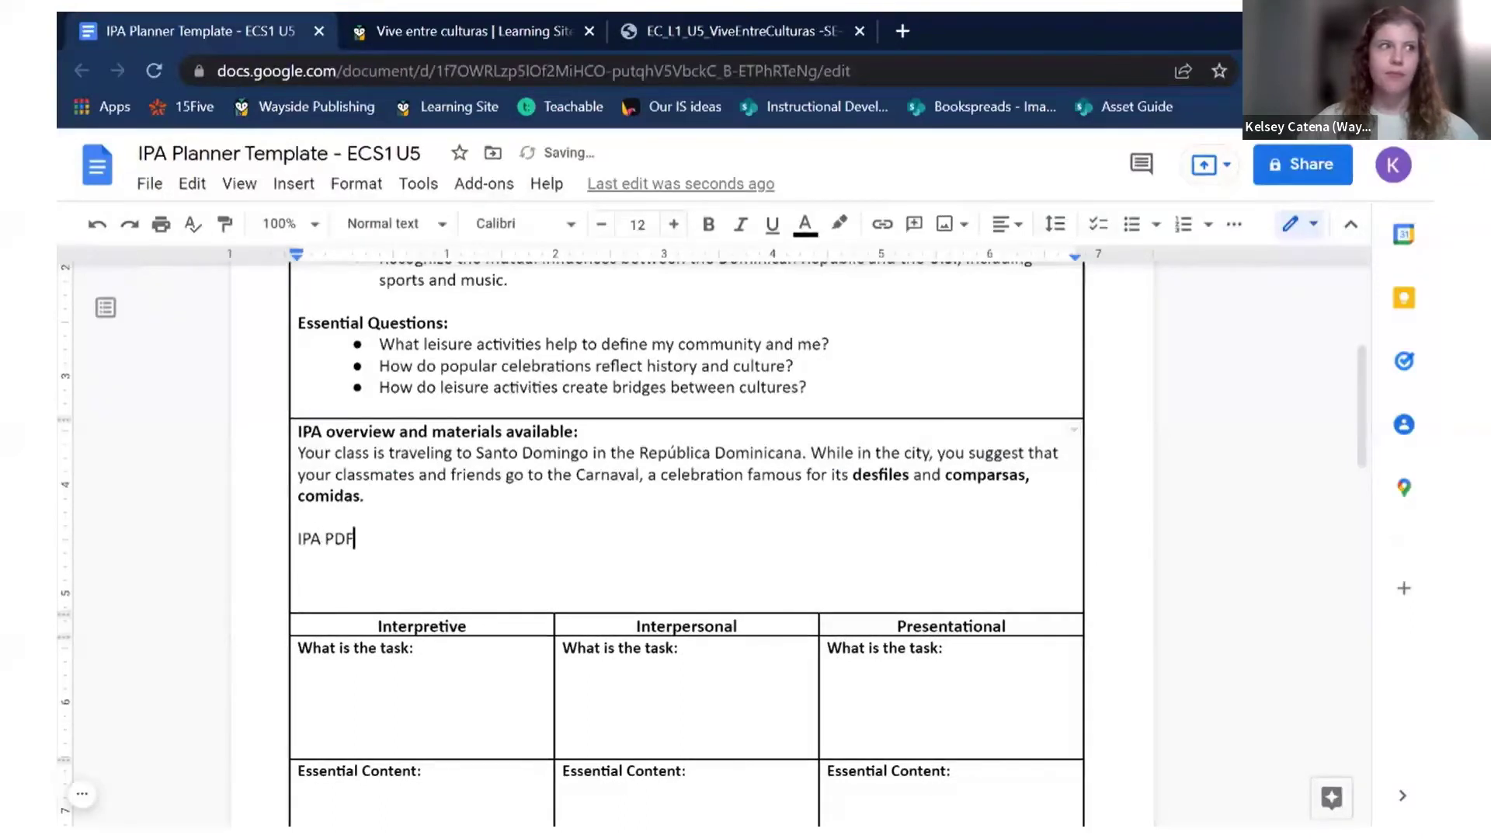
Step: Link the text "IPA PDF" to the copied PDF address and start a new line below it
{"action": "left_click_drag", "start_coordinate": [347, 538], "coordinate": [299, 538]}
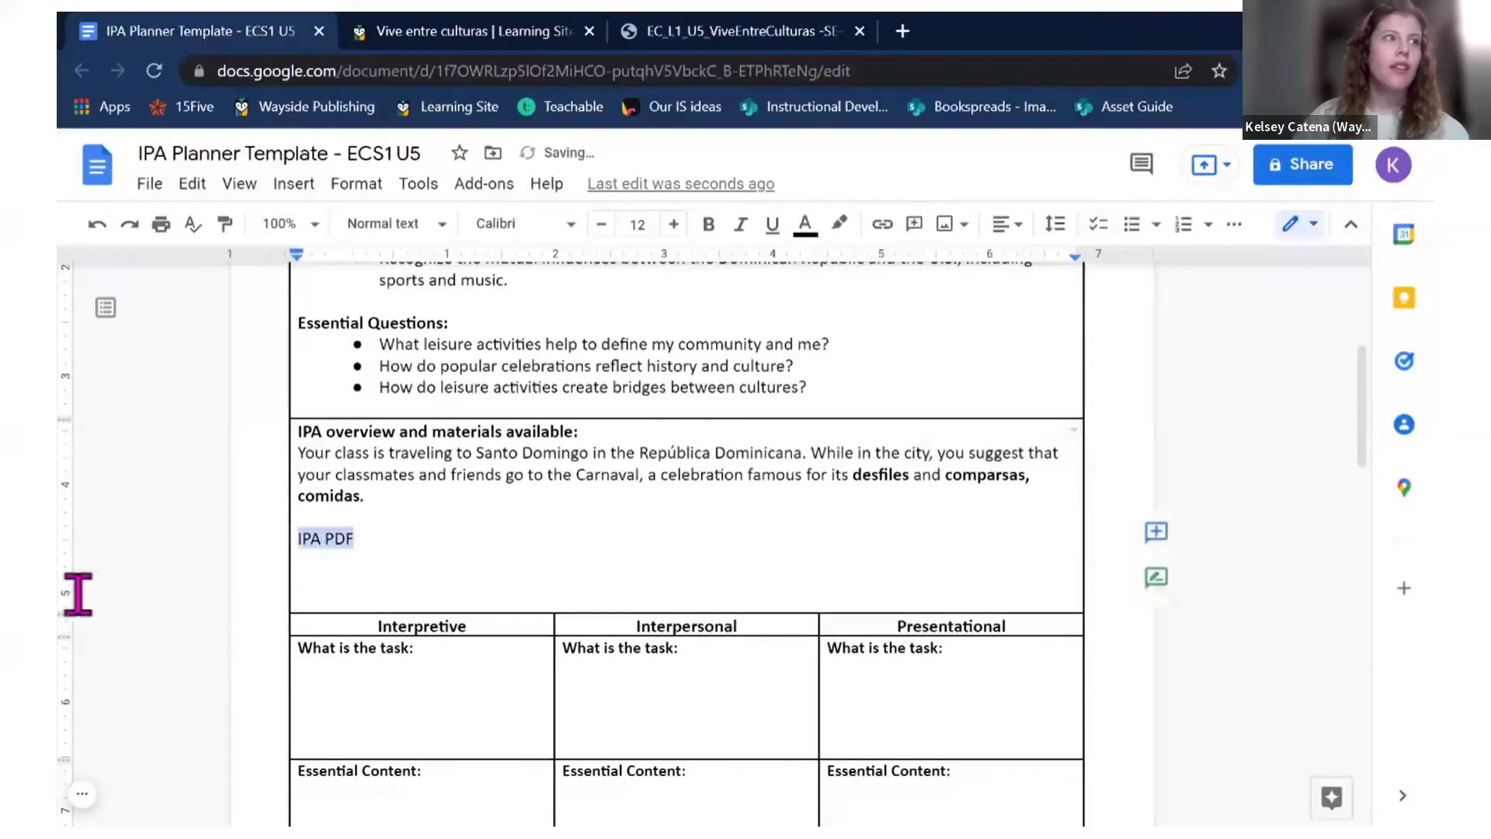
{"action": "right_click", "coordinate": [315, 538]}
{"action": "key", "text": "Return"}
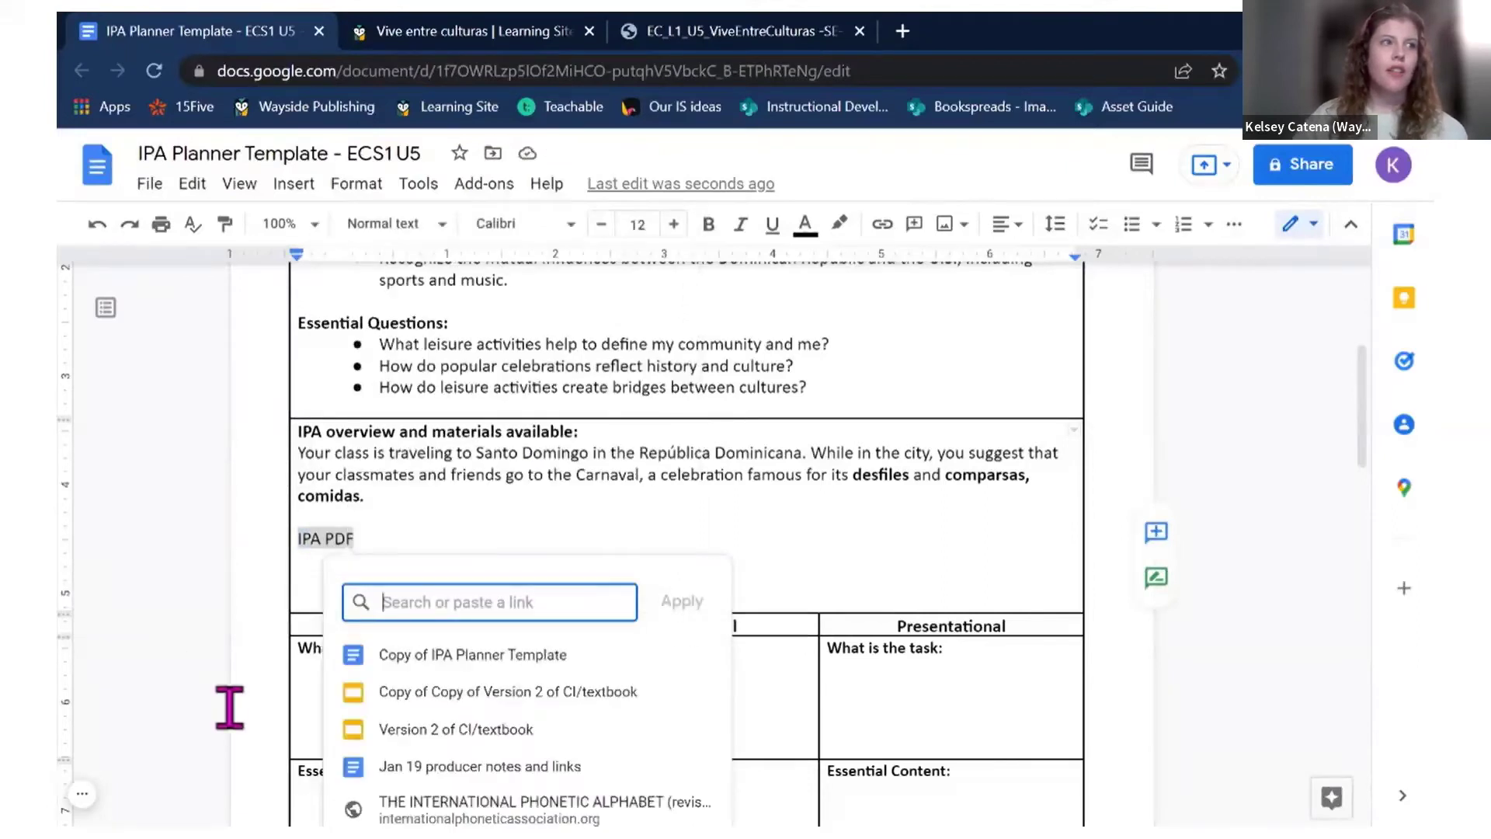
{"action": "key", "text": "ctrl+v"}
{"action": "left_click", "coordinate": [616, 692]}
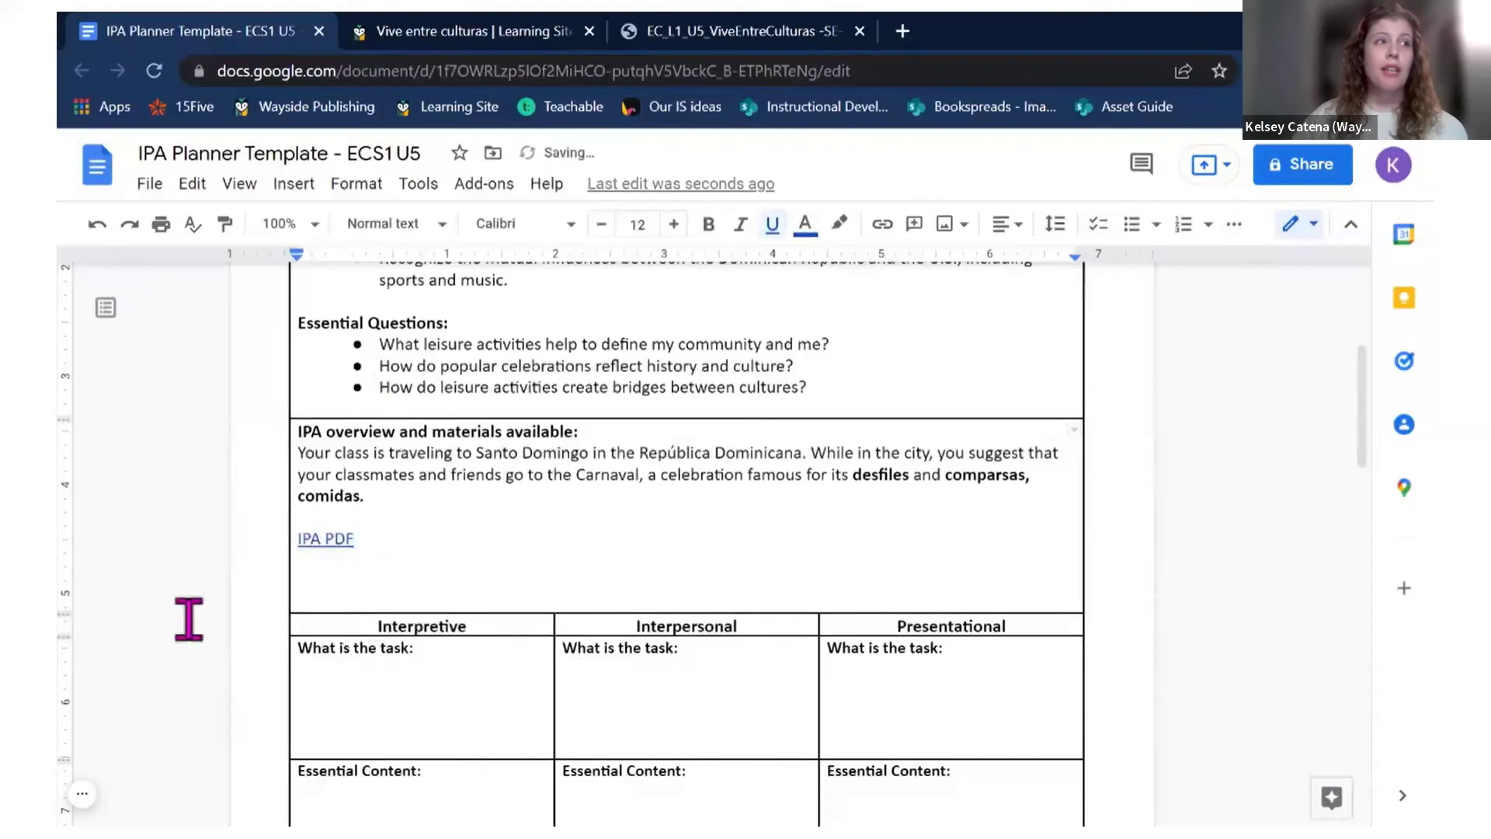
{"action": "key", "text": "Return"}
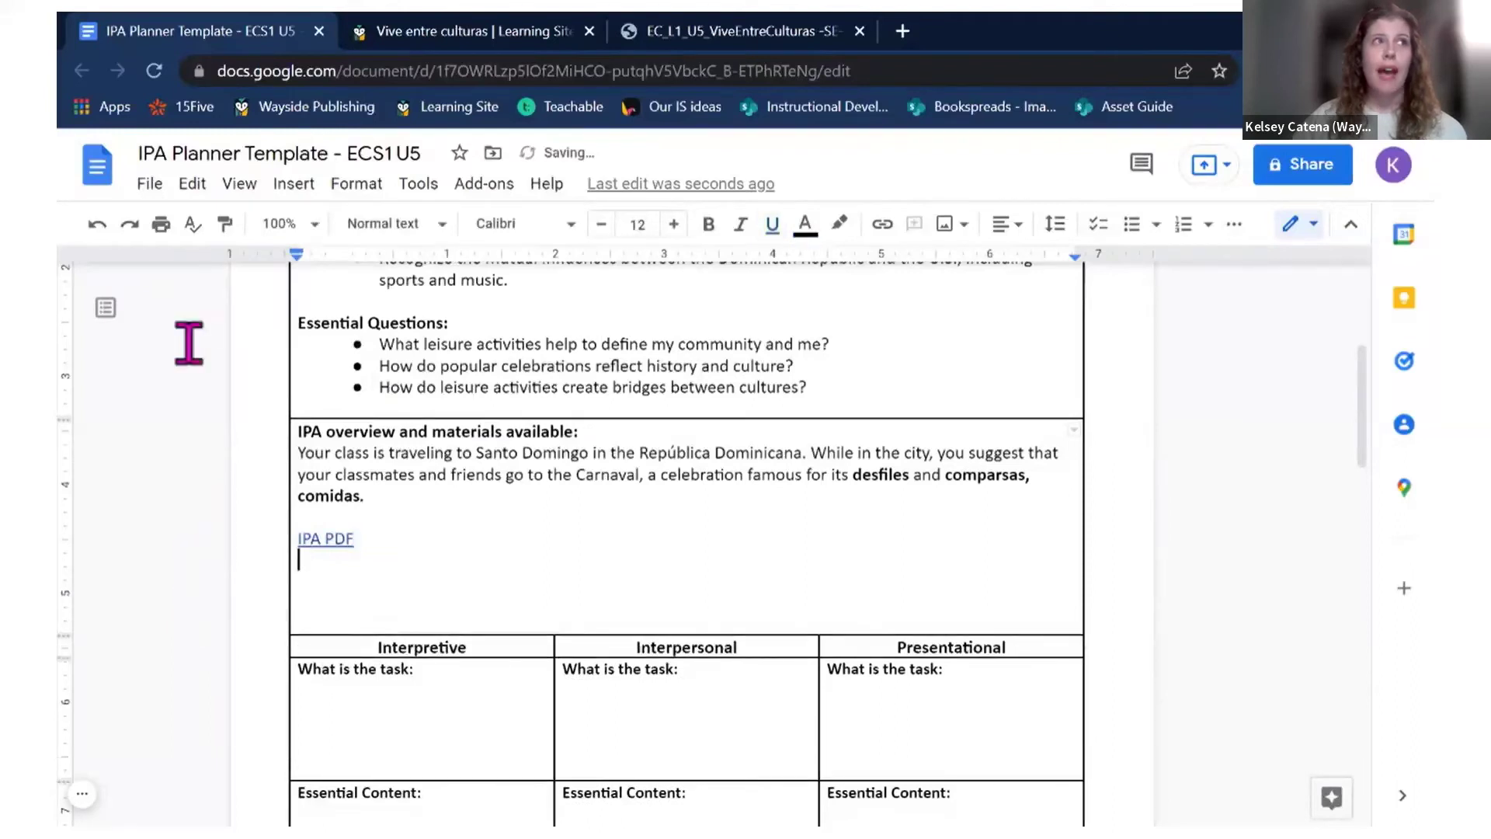
Step: Open the Unidad 5 rubric document from the related items of Paso 1: Preparación, look through it and copy its web address
{"action": "left_click", "coordinate": [505, 31]}
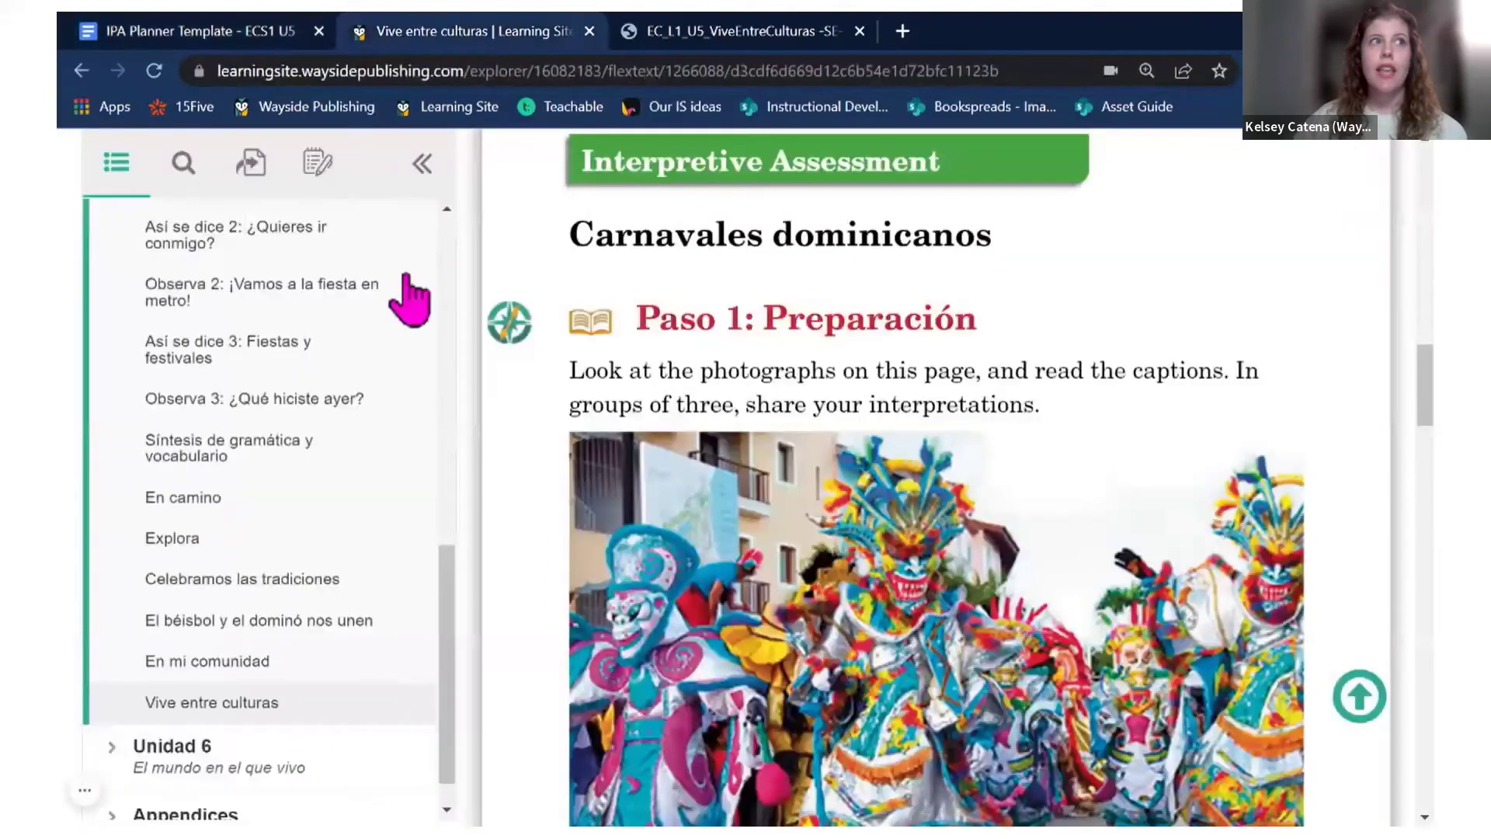
{"action": "left_click", "coordinate": [509, 322]}
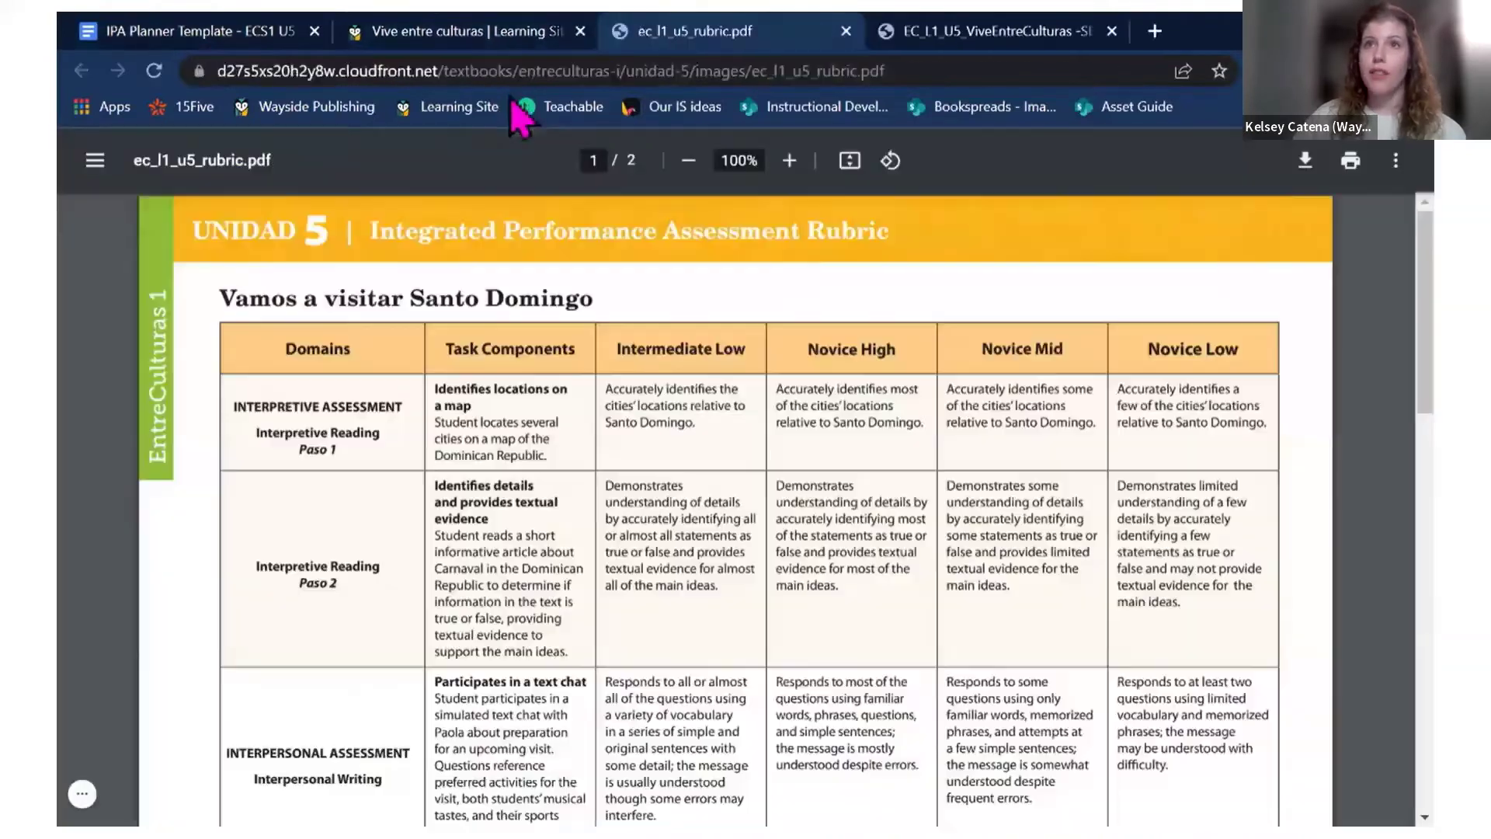
{"action": "scroll", "coordinate": [603, 425], "scroll_direction": "down", "scroll_amount": 10}
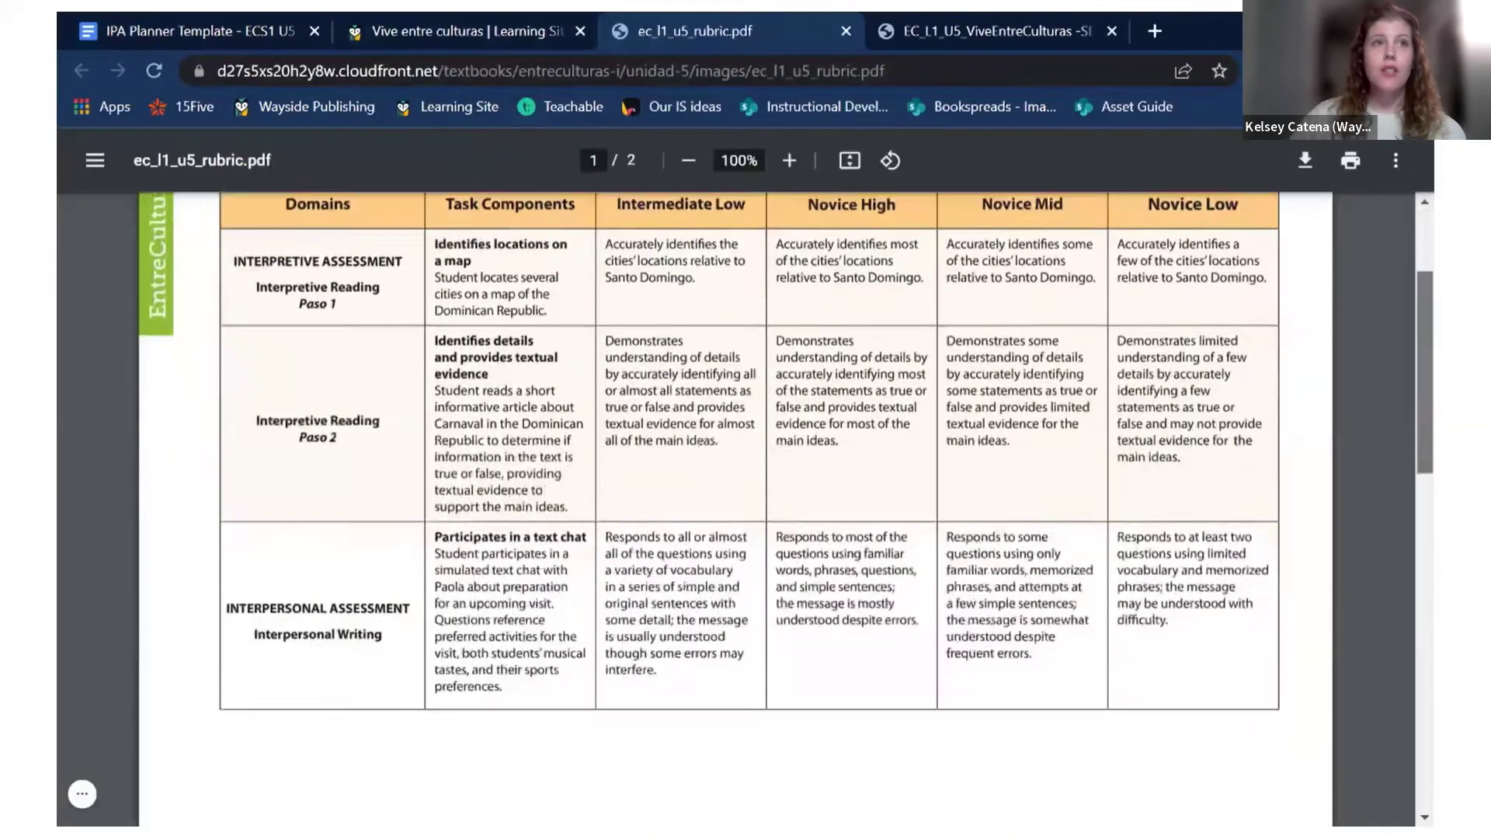
{"action": "scroll", "coordinate": [602, 426], "scroll_direction": "up", "scroll_amount": 10}
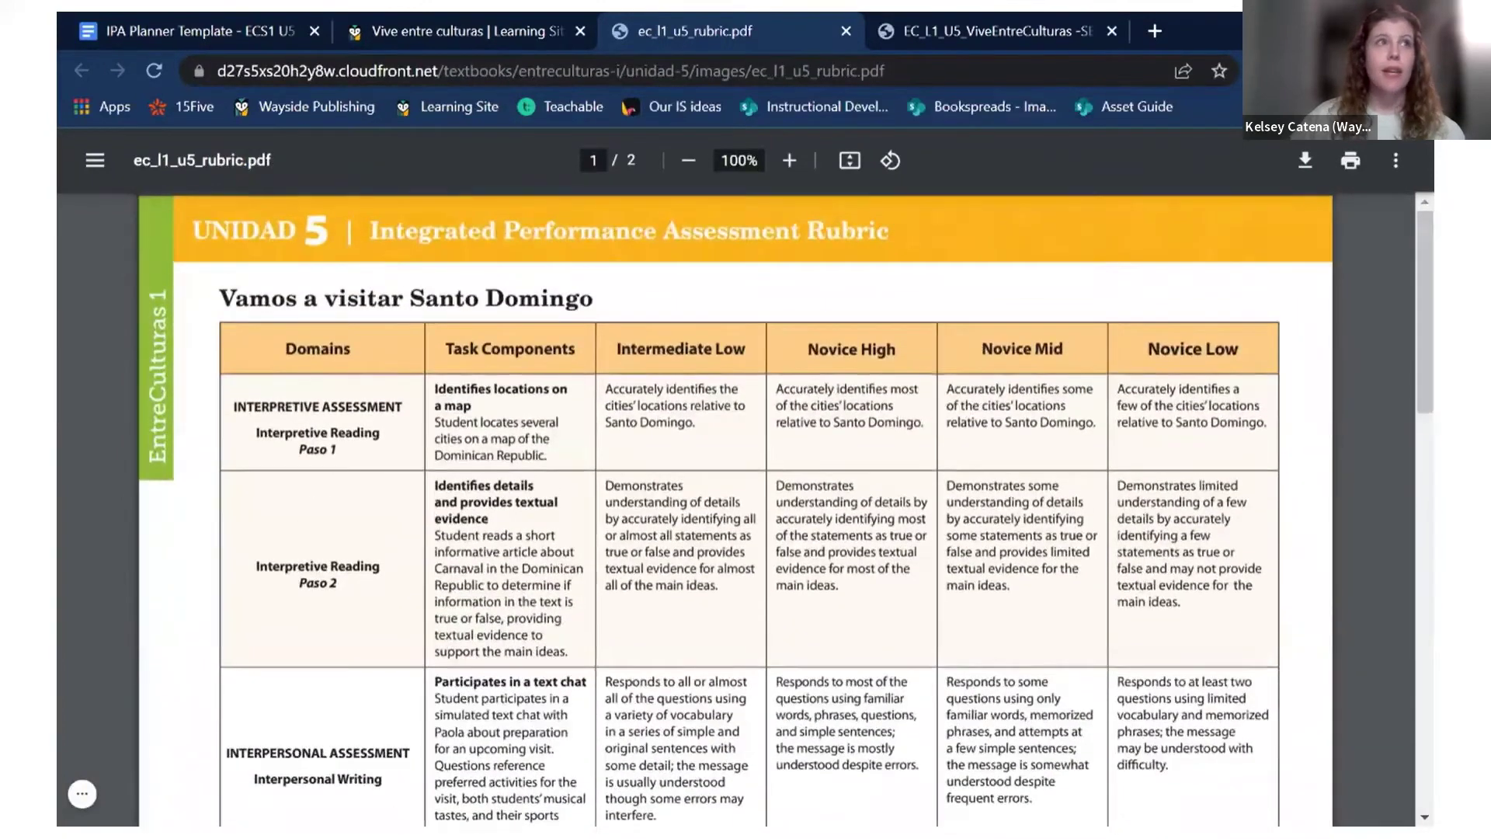
{"action": "key", "text": "ctrl+l"}
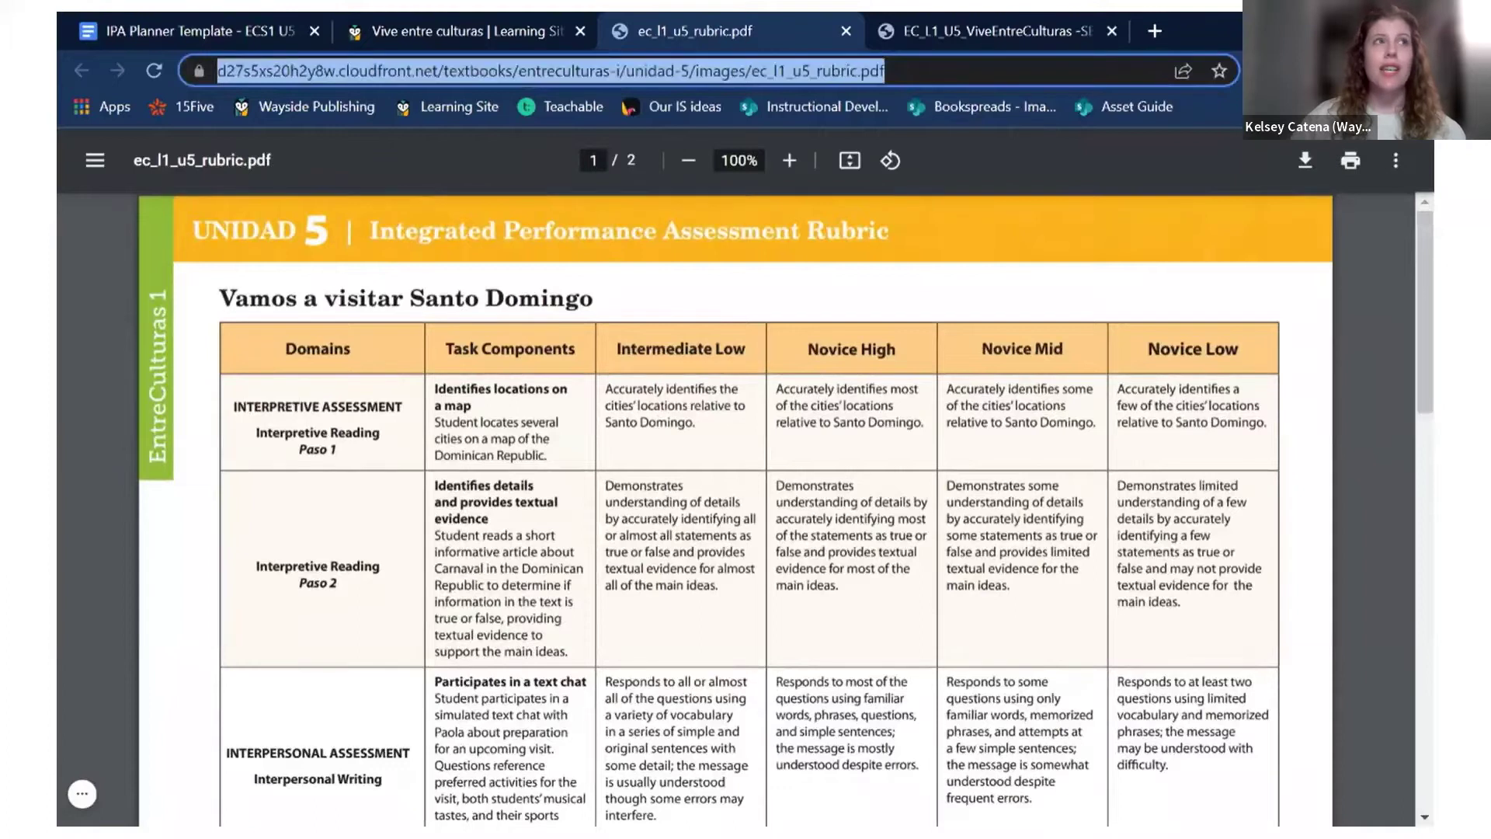
Step: Add the line "Rubric" under the IPA PDF link in the planner and link it to the copied rubric address
{"action": "left_click", "coordinate": [186, 31]}
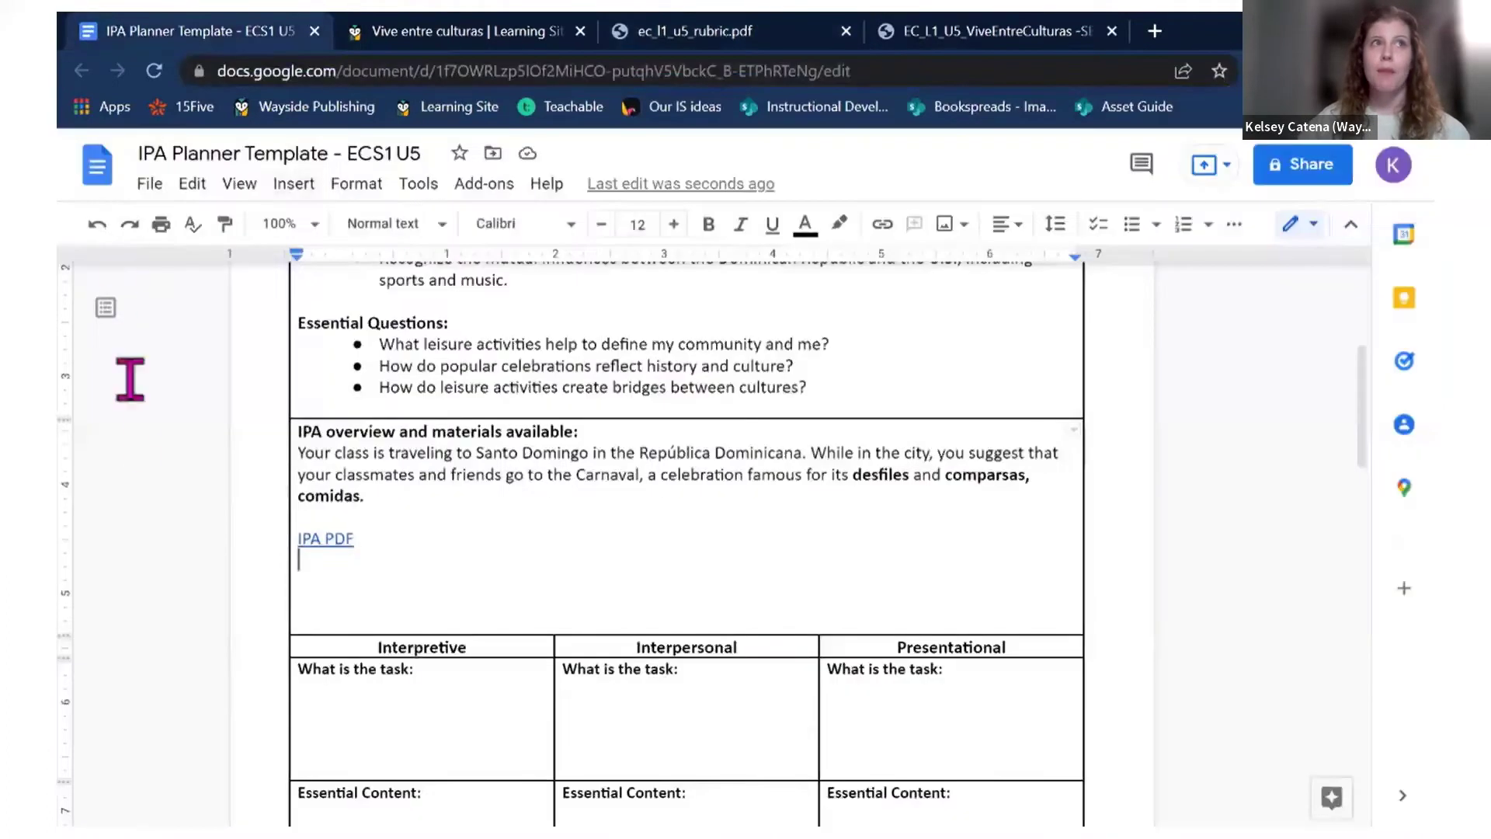
{"action": "type", "text": "Rubric"}
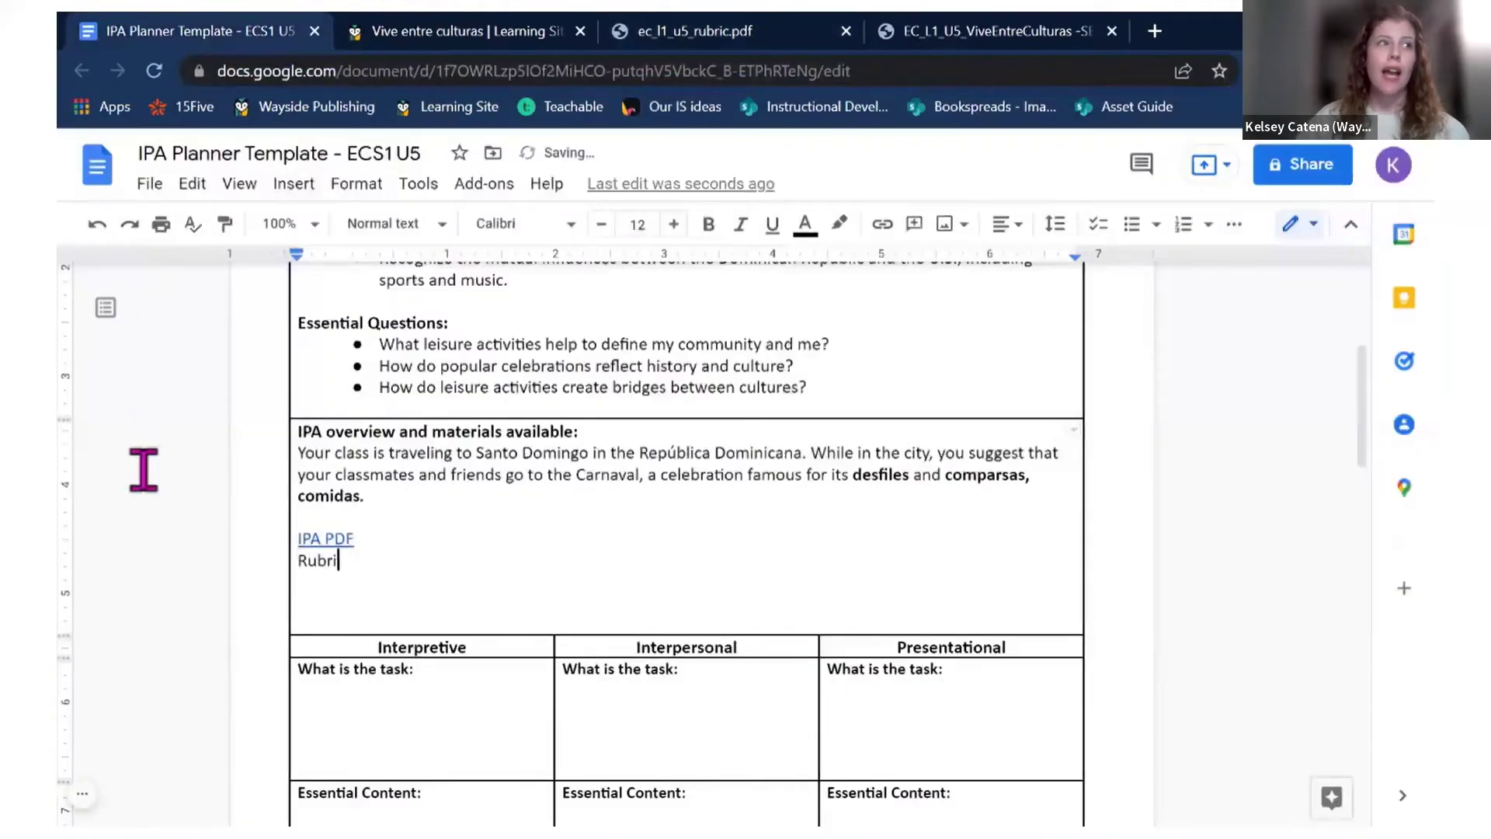
{"action": "double_click", "coordinate": [338, 560]}
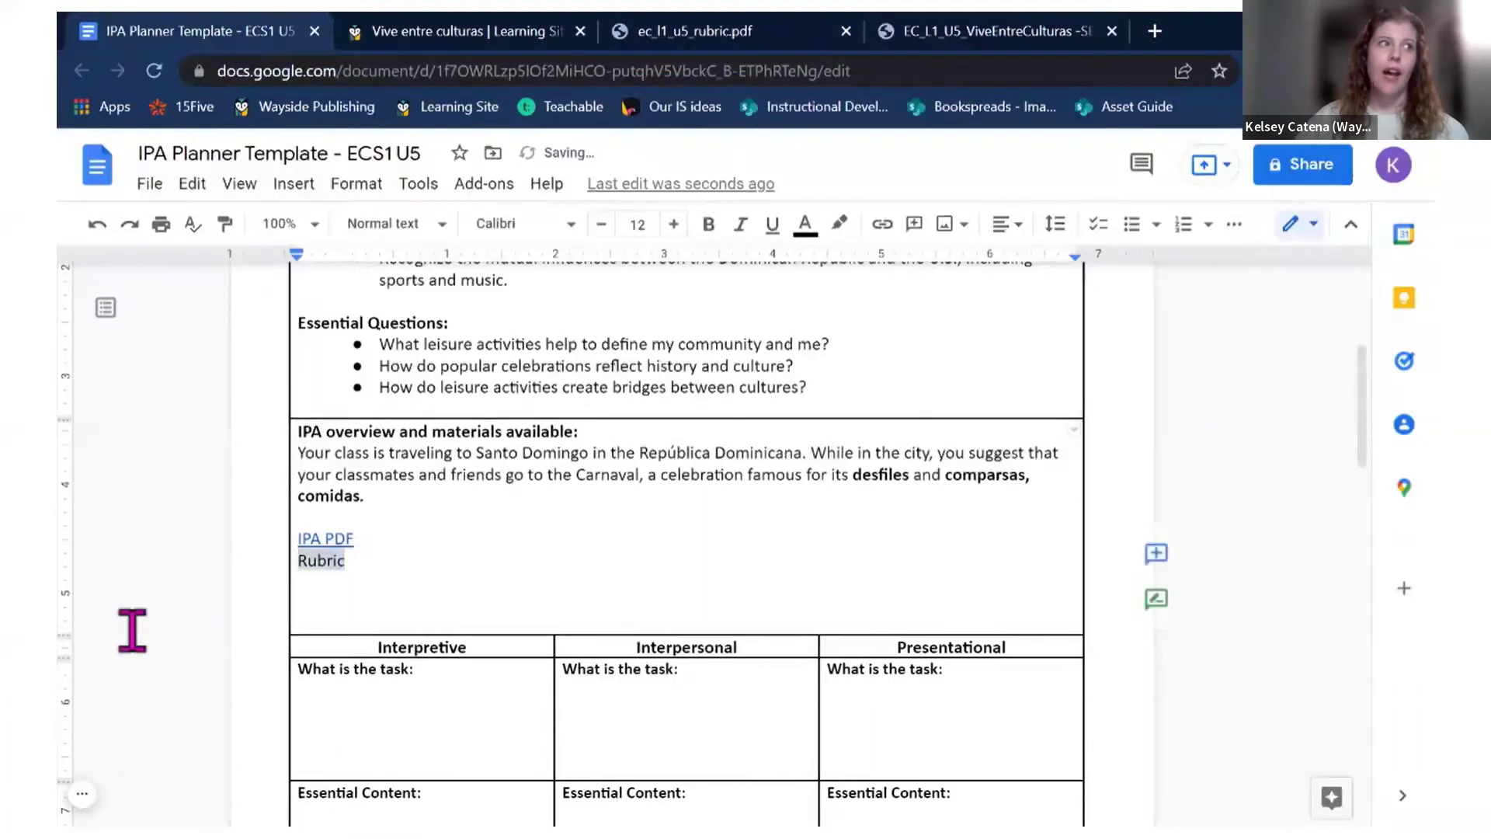
{"action": "right_click", "coordinate": [335, 561]}
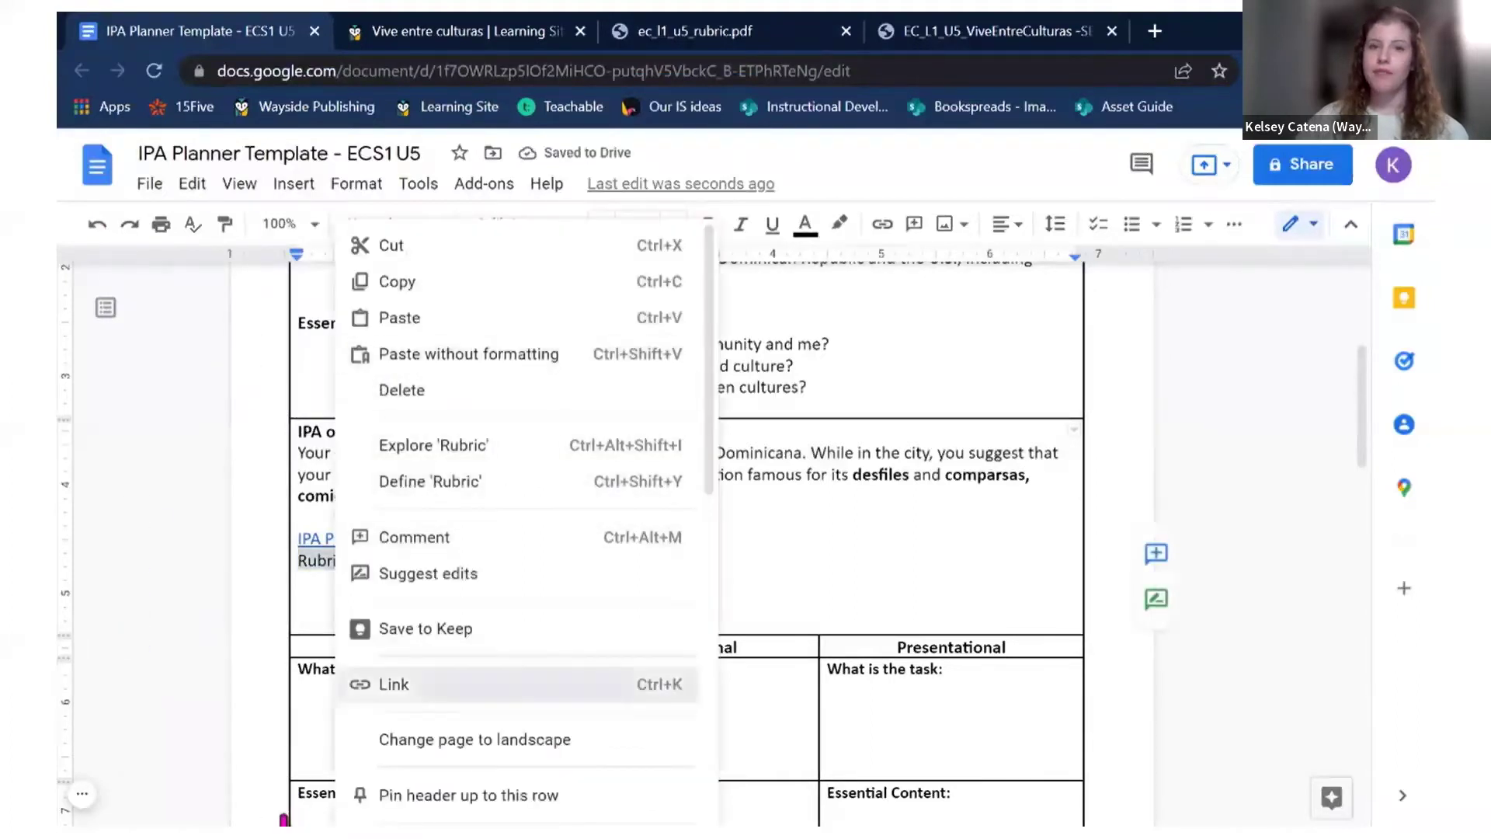
{"action": "left_click", "coordinate": [395, 688]}
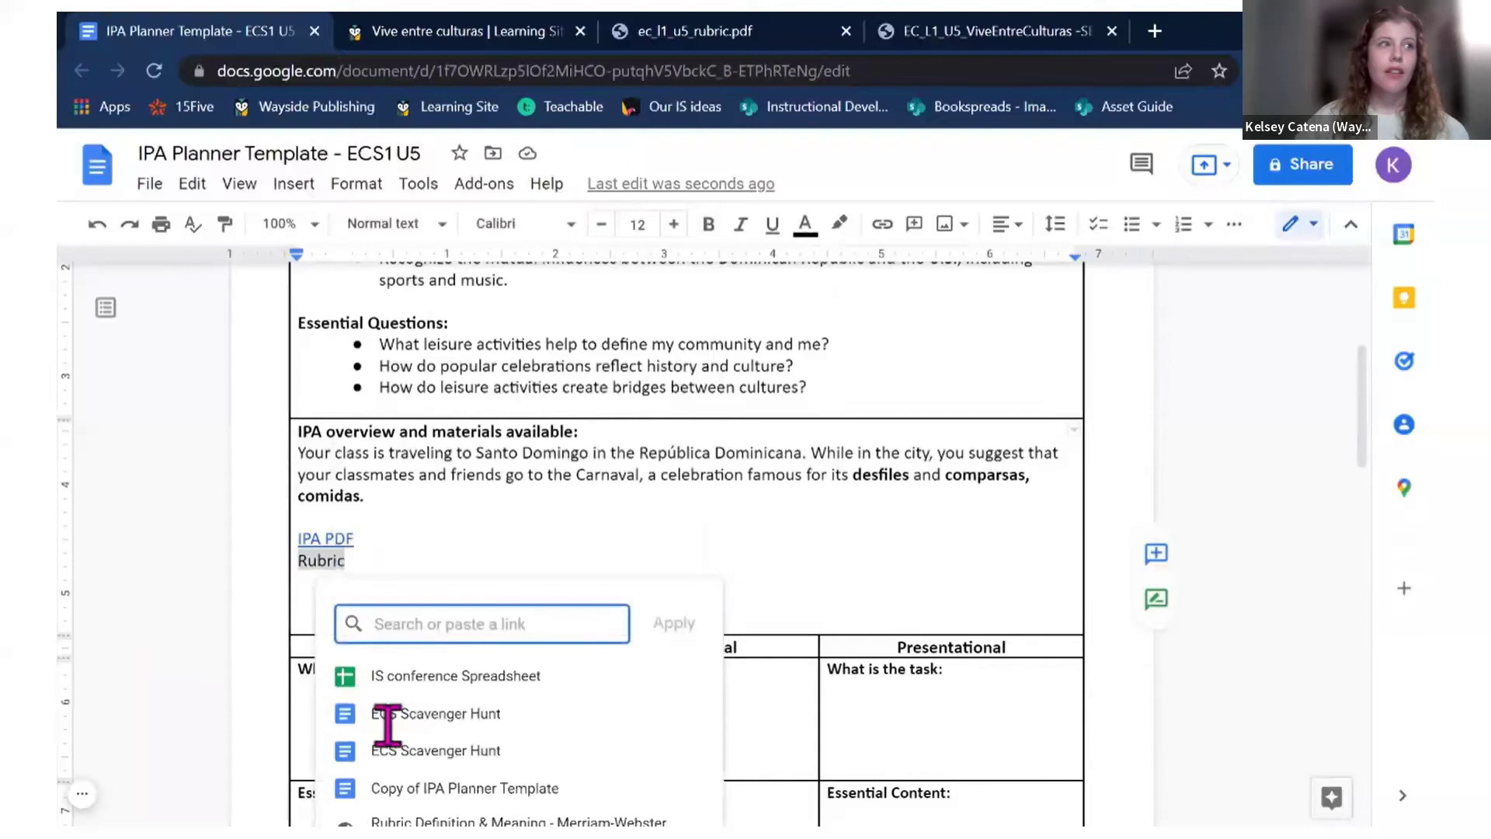
{"action": "key", "text": "ctrl+v"}
{"action": "key", "text": "Return"}
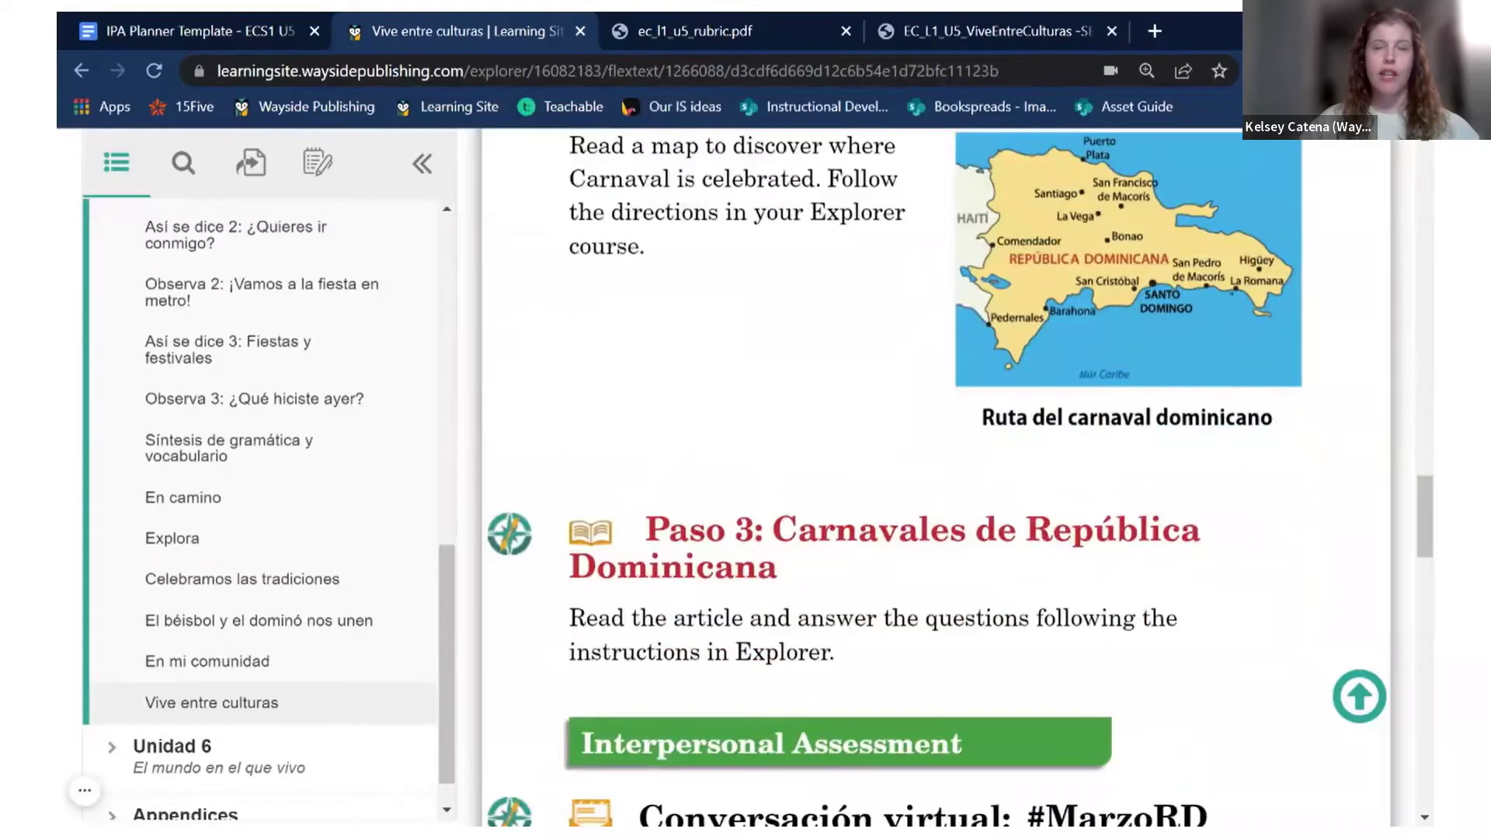
Step: Examine Pasos 1 to 3 of the Interpretive Assessment in the Vive entre culturas FlexText section and their related documents
{"action": "scroll", "coordinate": [453, 353], "scroll_direction": "up", "scroll_amount": 2}
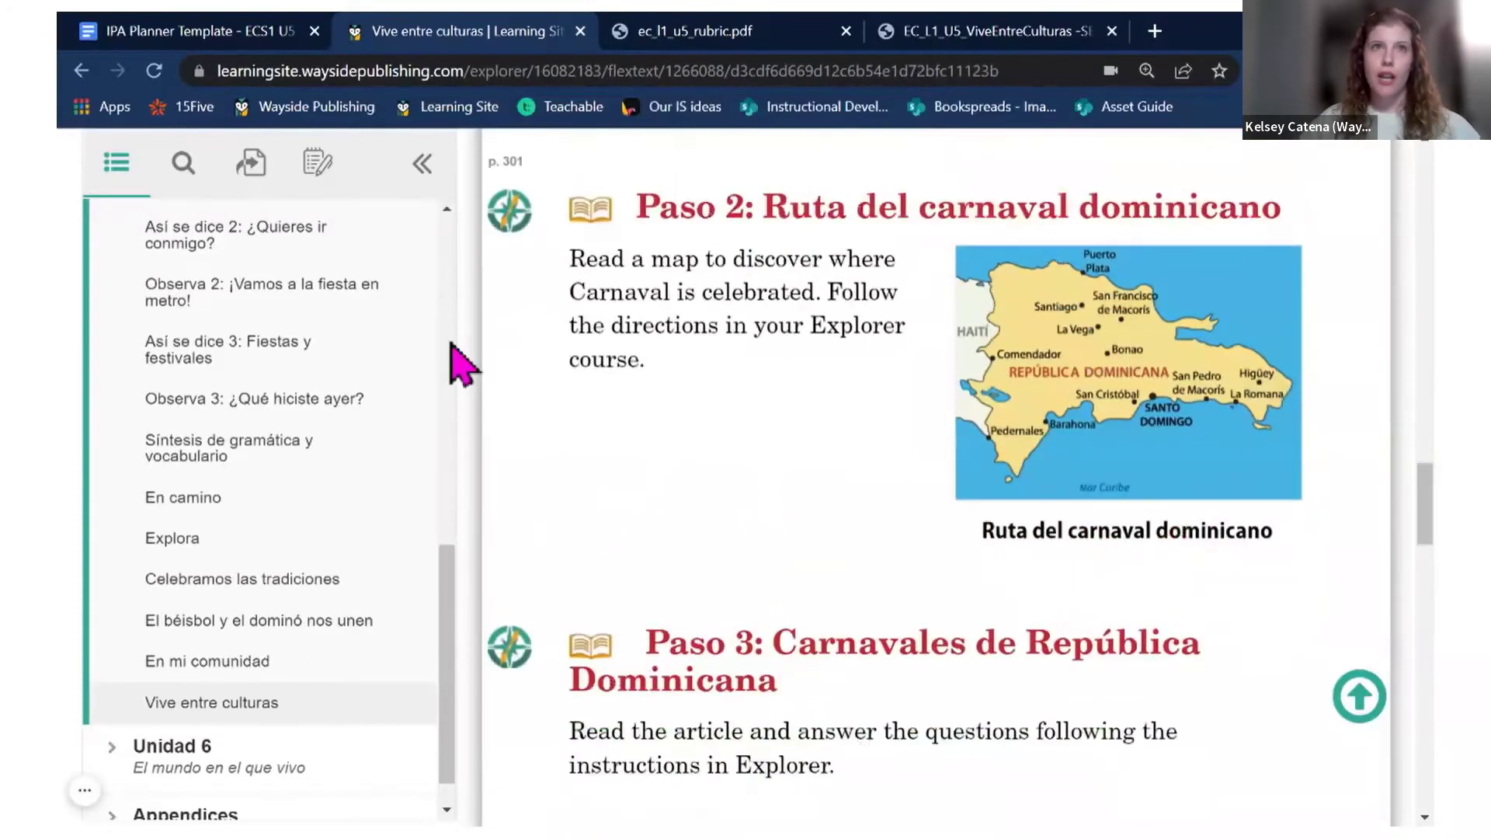
{"action": "scroll", "coordinate": [453, 353], "scroll_direction": "up", "scroll_amount": 2}
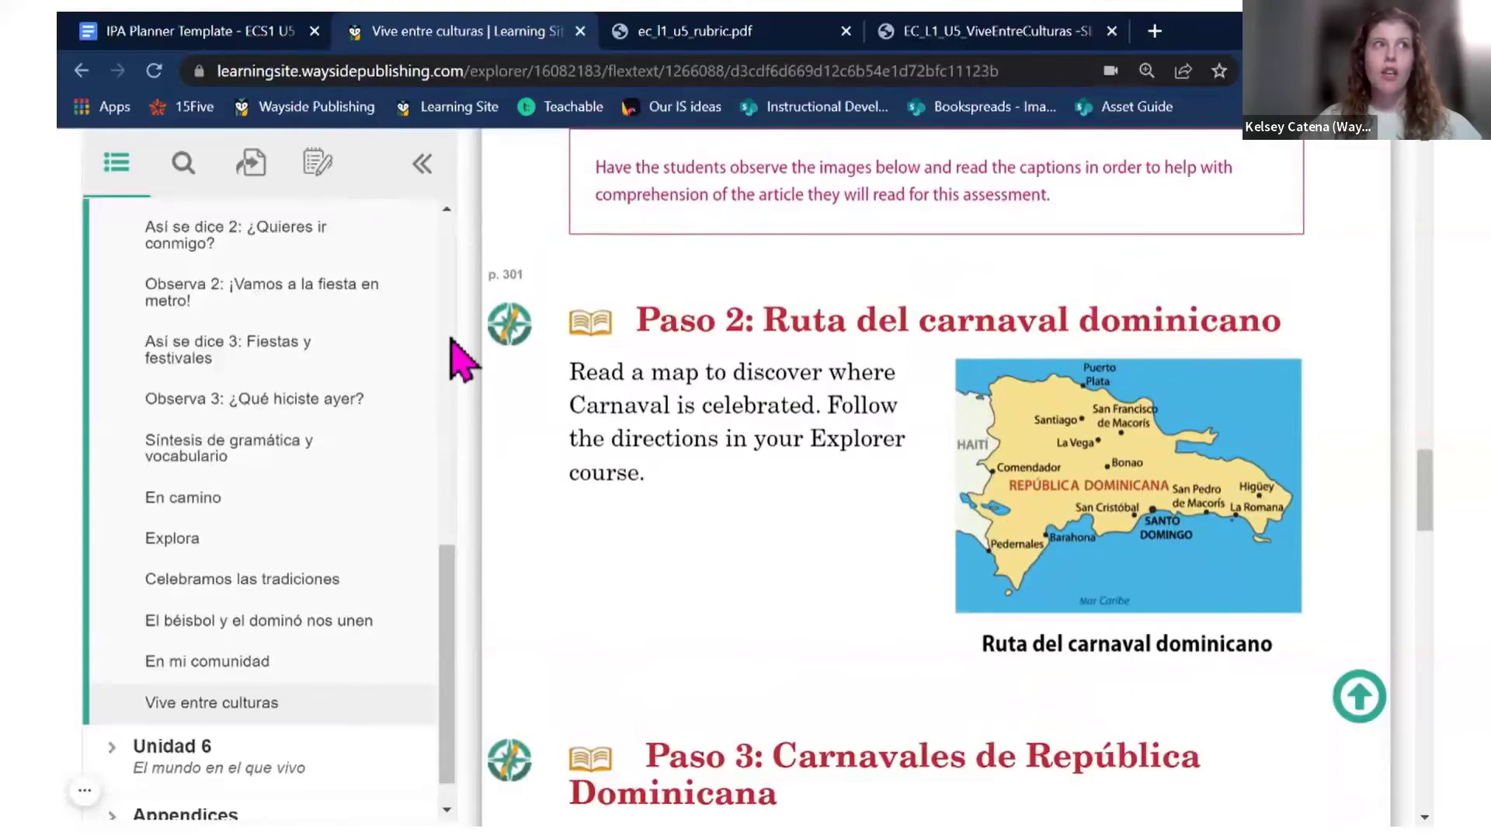
{"action": "scroll", "coordinate": [462, 357], "scroll_direction": "up", "scroll_amount": 4}
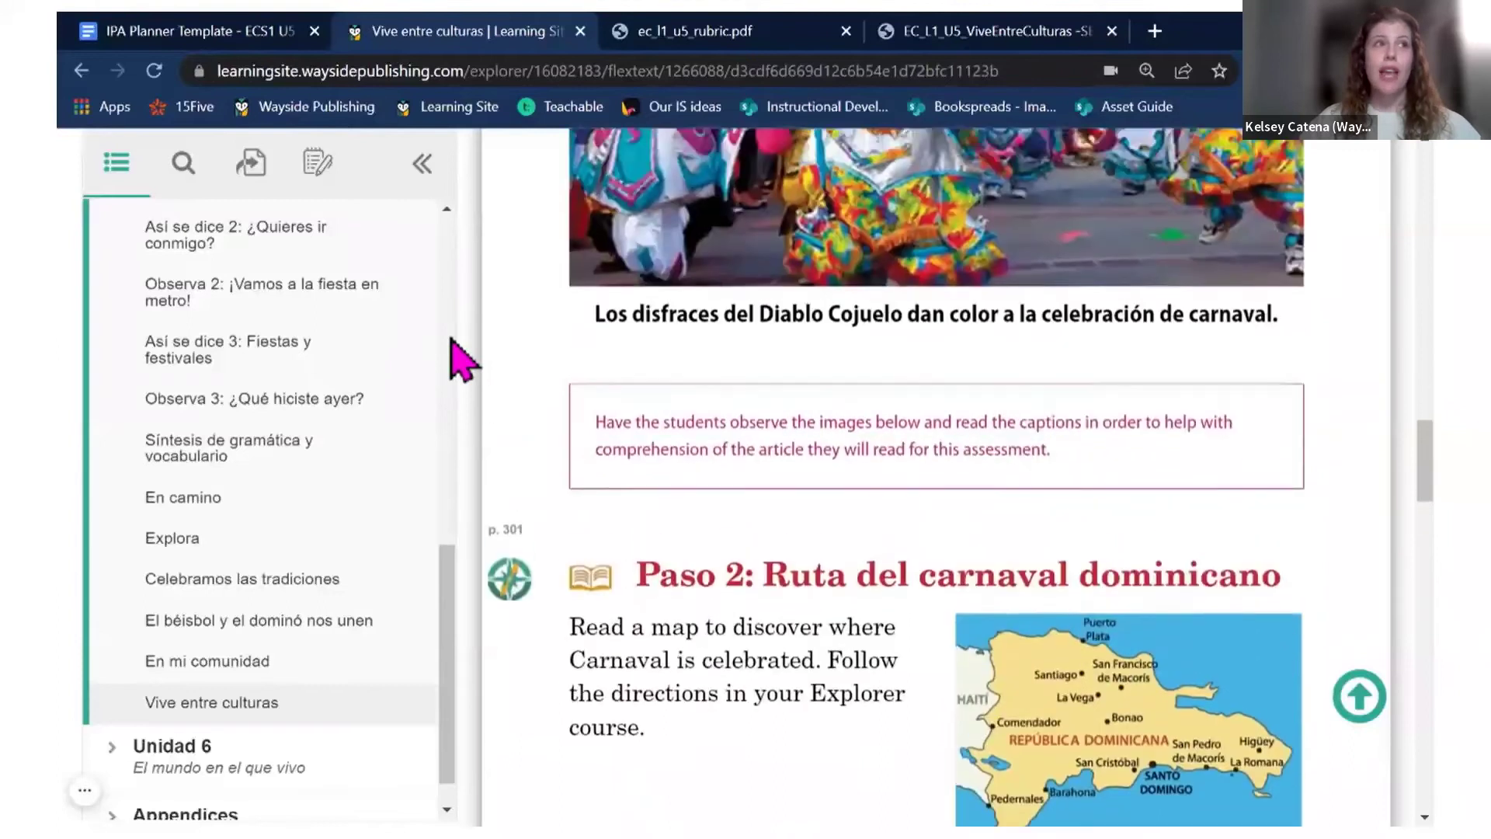
{"action": "scroll", "coordinate": [462, 359], "scroll_direction": "up", "scroll_amount": 5}
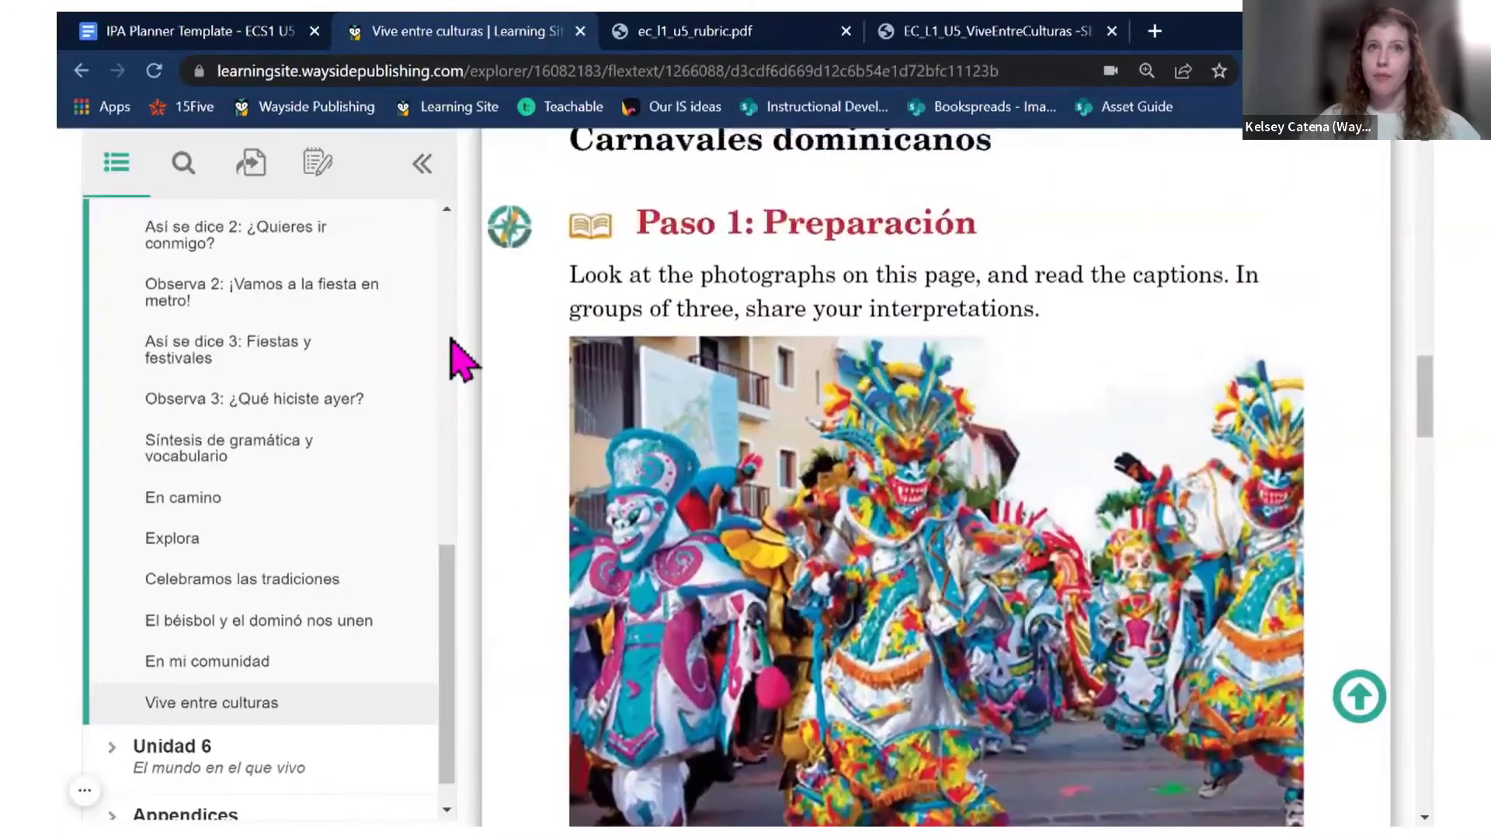
{"action": "scroll", "coordinate": [464, 359], "scroll_direction": "up", "scroll_amount": 1}
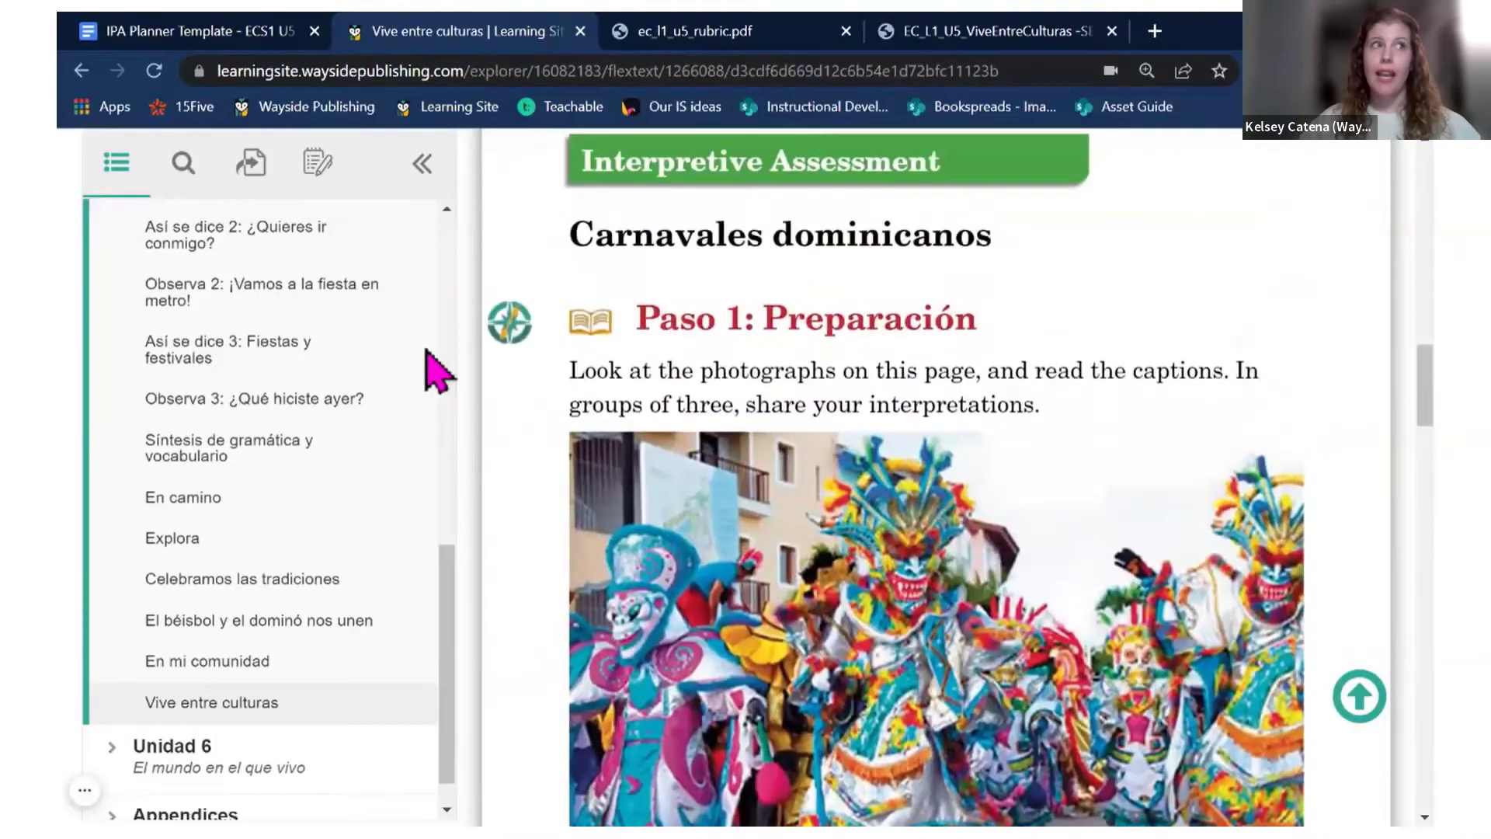
{"action": "left_click", "coordinate": [408, 301]}
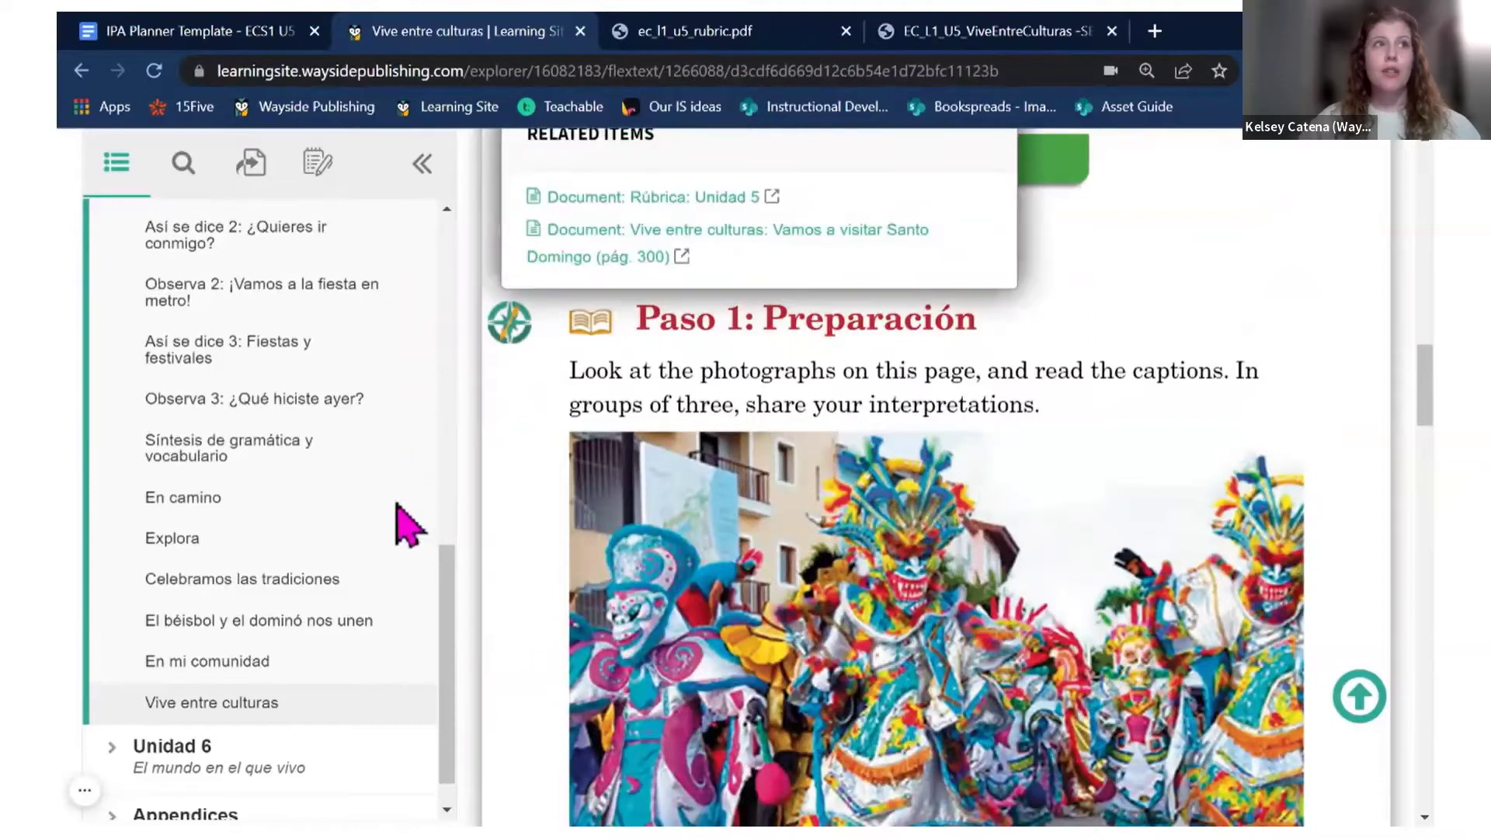
{"action": "scroll", "coordinate": [396, 505], "scroll_direction": "down", "scroll_amount": 2}
{"action": "scroll", "coordinate": [406, 524], "scroll_direction": "down", "scroll_amount": 7}
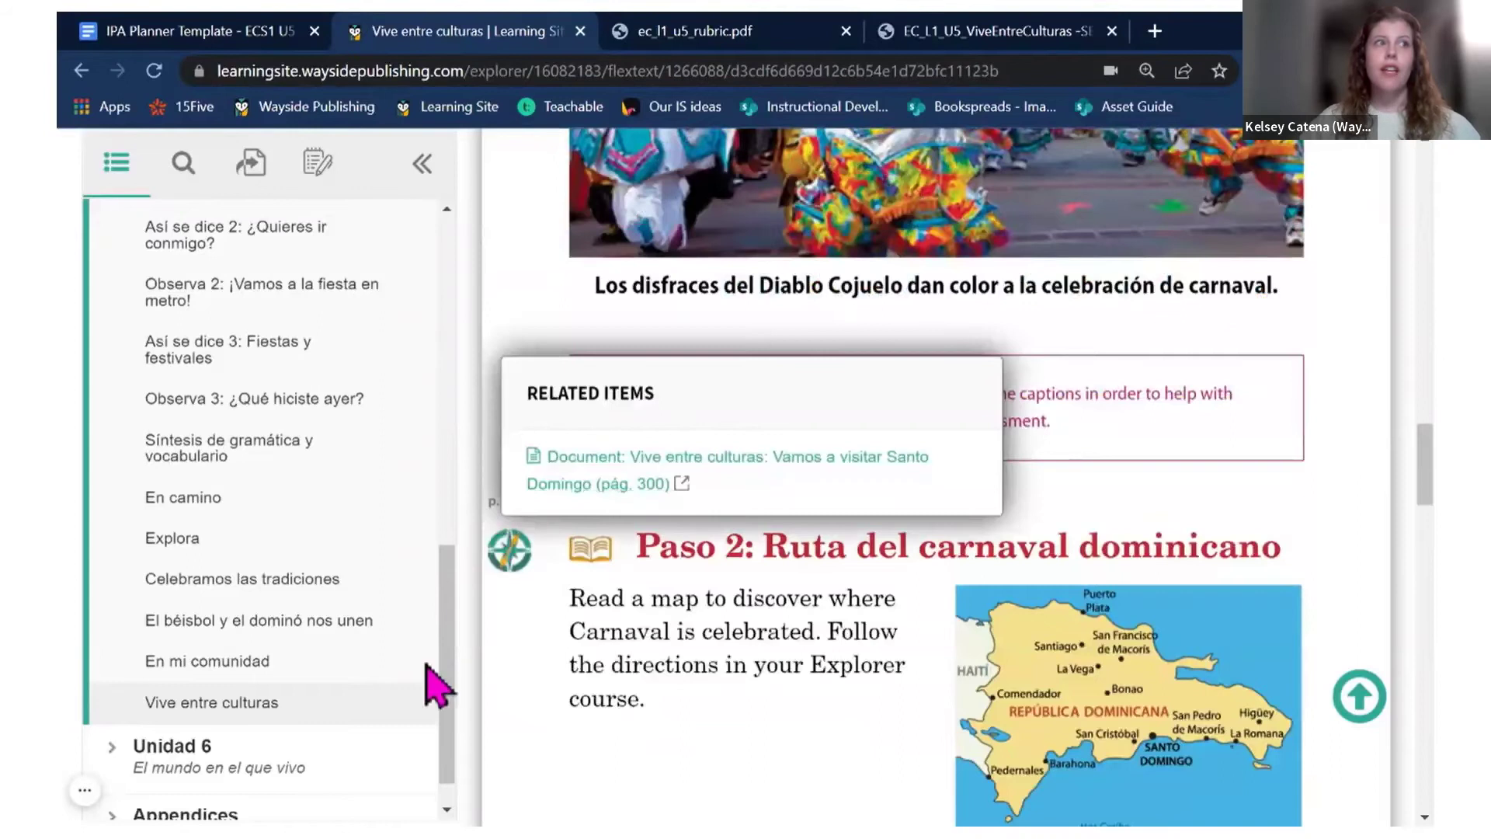
{"action": "scroll", "coordinate": [426, 672], "scroll_direction": "down", "scroll_amount": 4}
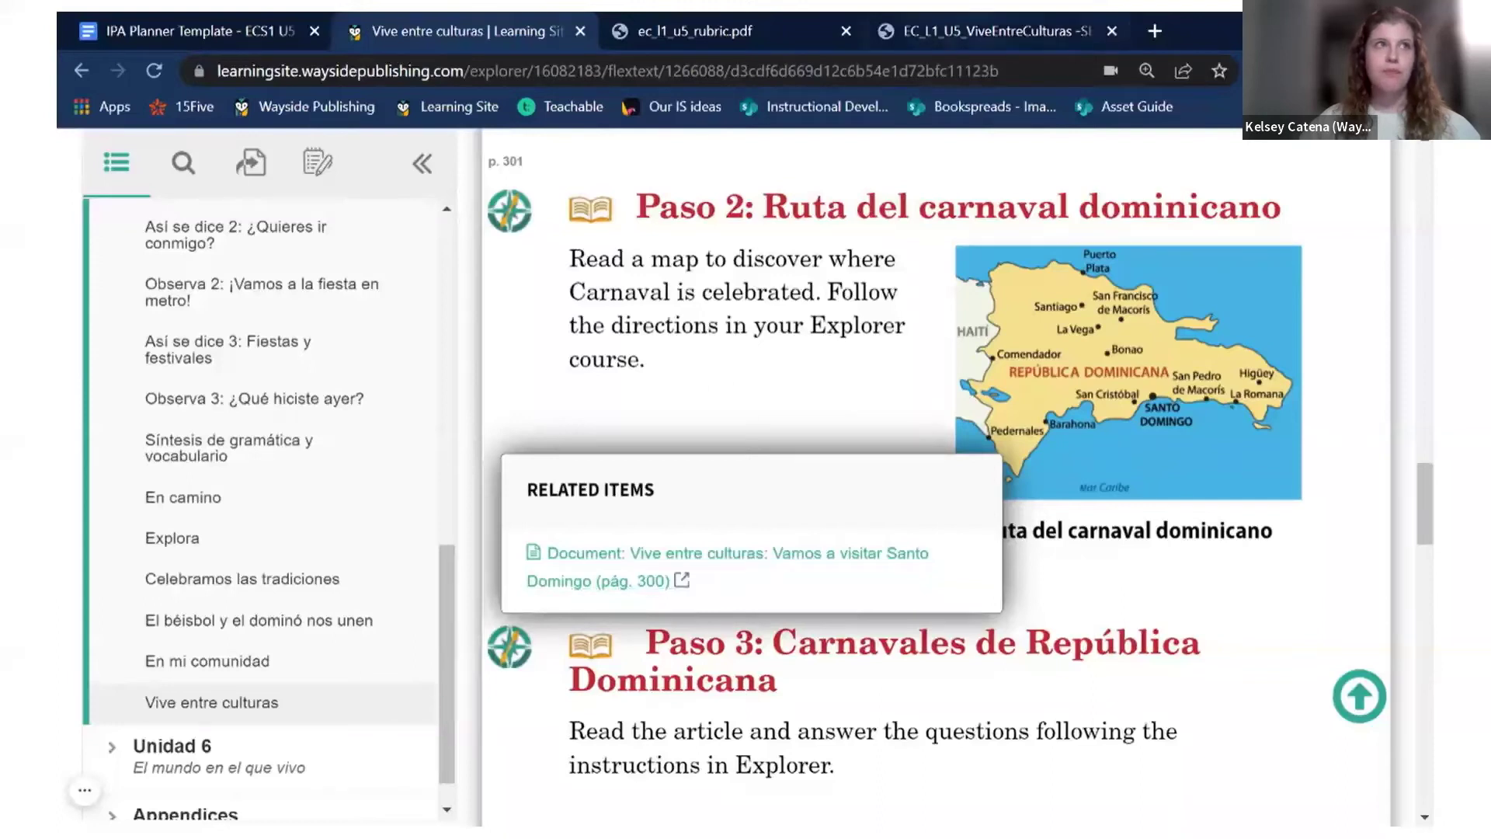
Step: Review the interpretive tasks in the Vive entre culturas PDF, from the Paso 1 photos through the map and article to Cierto o Falso
{"action": "left_click", "coordinate": [1020, 30]}
{"action": "left_click", "coordinate": [932, 619]}
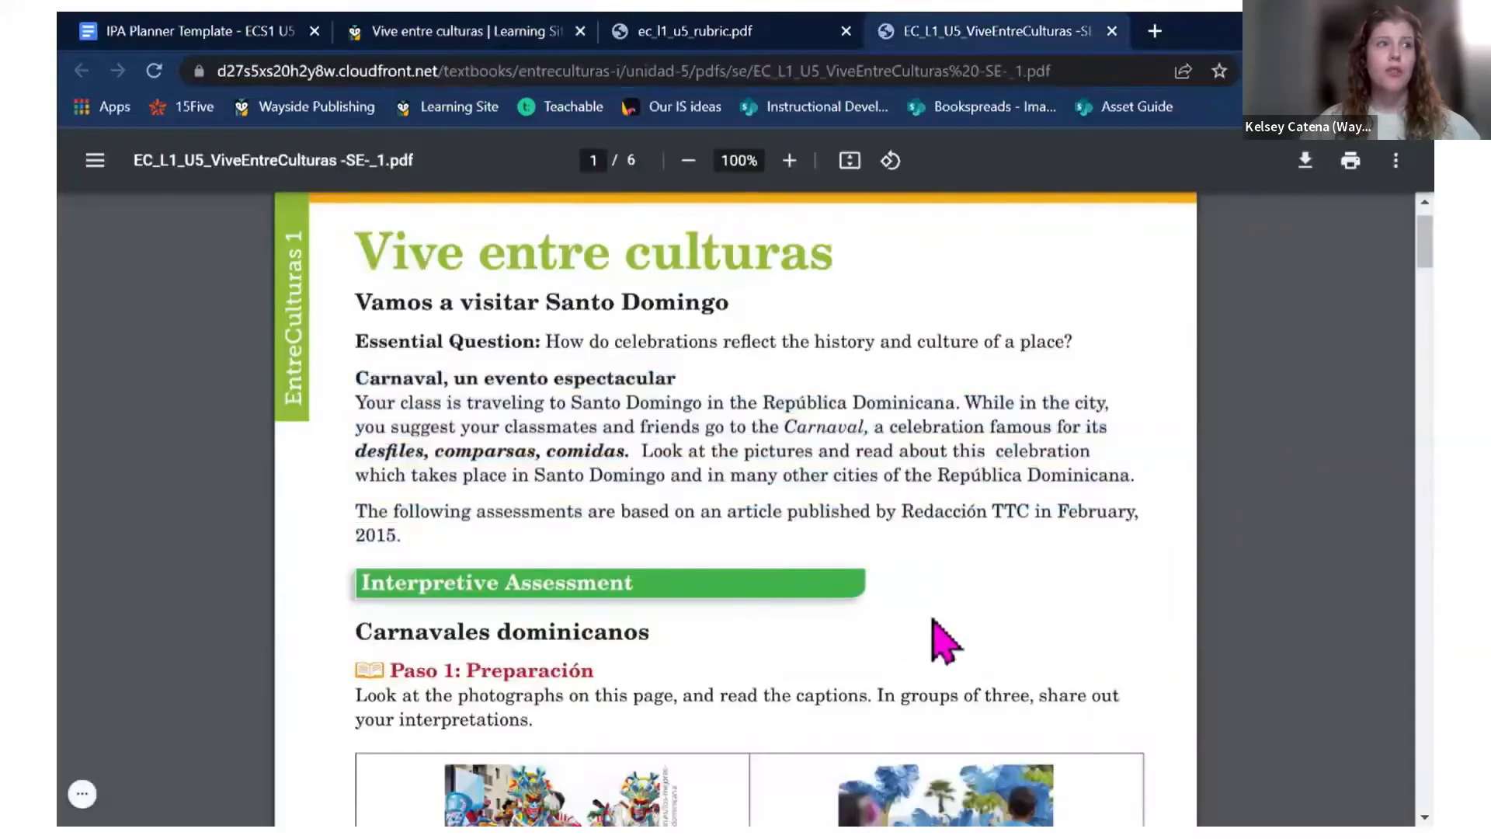
{"action": "scroll", "coordinate": [944, 641], "scroll_direction": "down", "scroll_amount": 5}
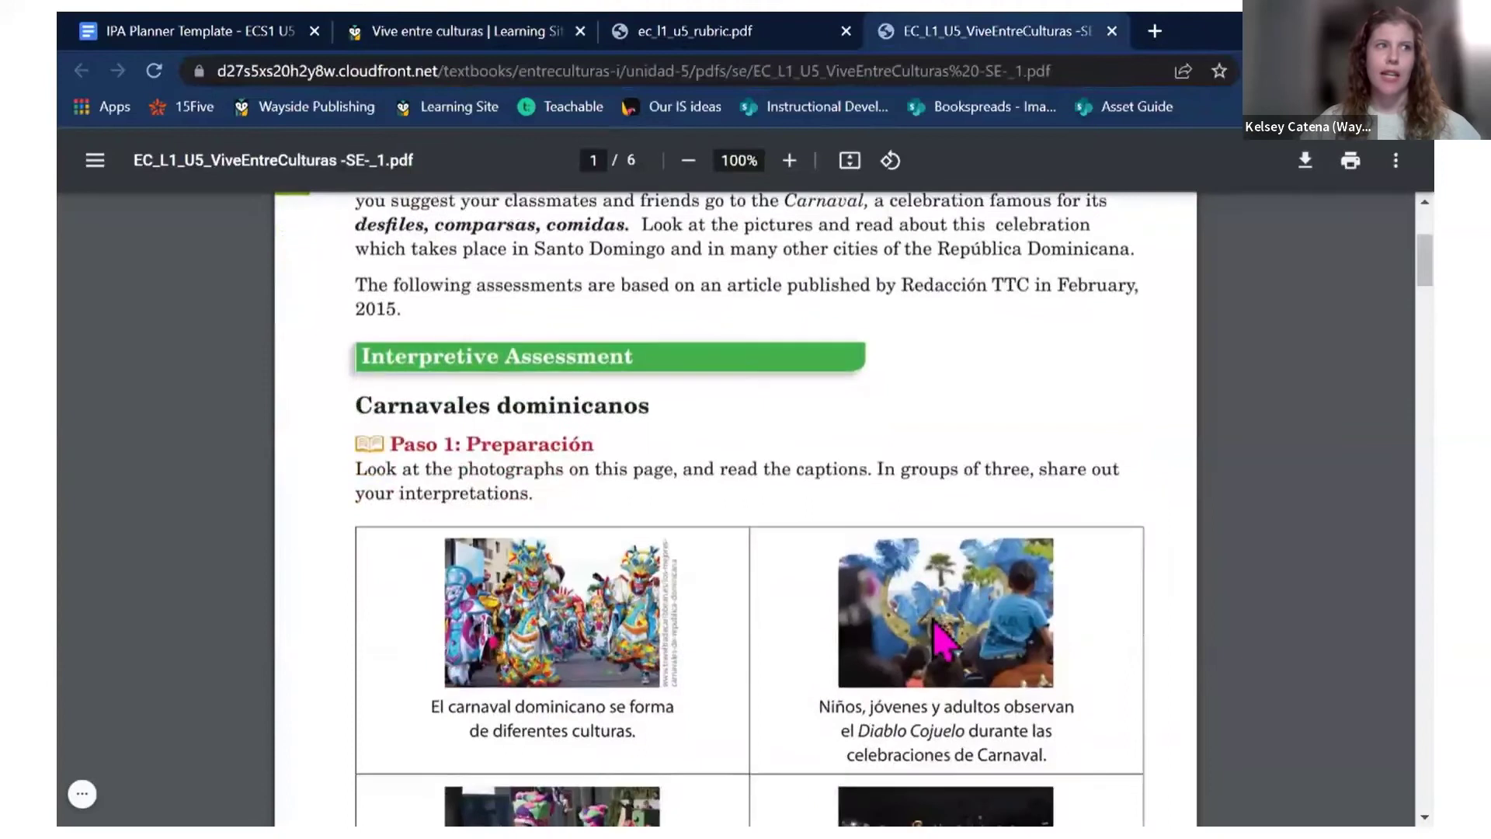
{"action": "scroll", "coordinate": [936, 641], "scroll_direction": "down", "scroll_amount": 2}
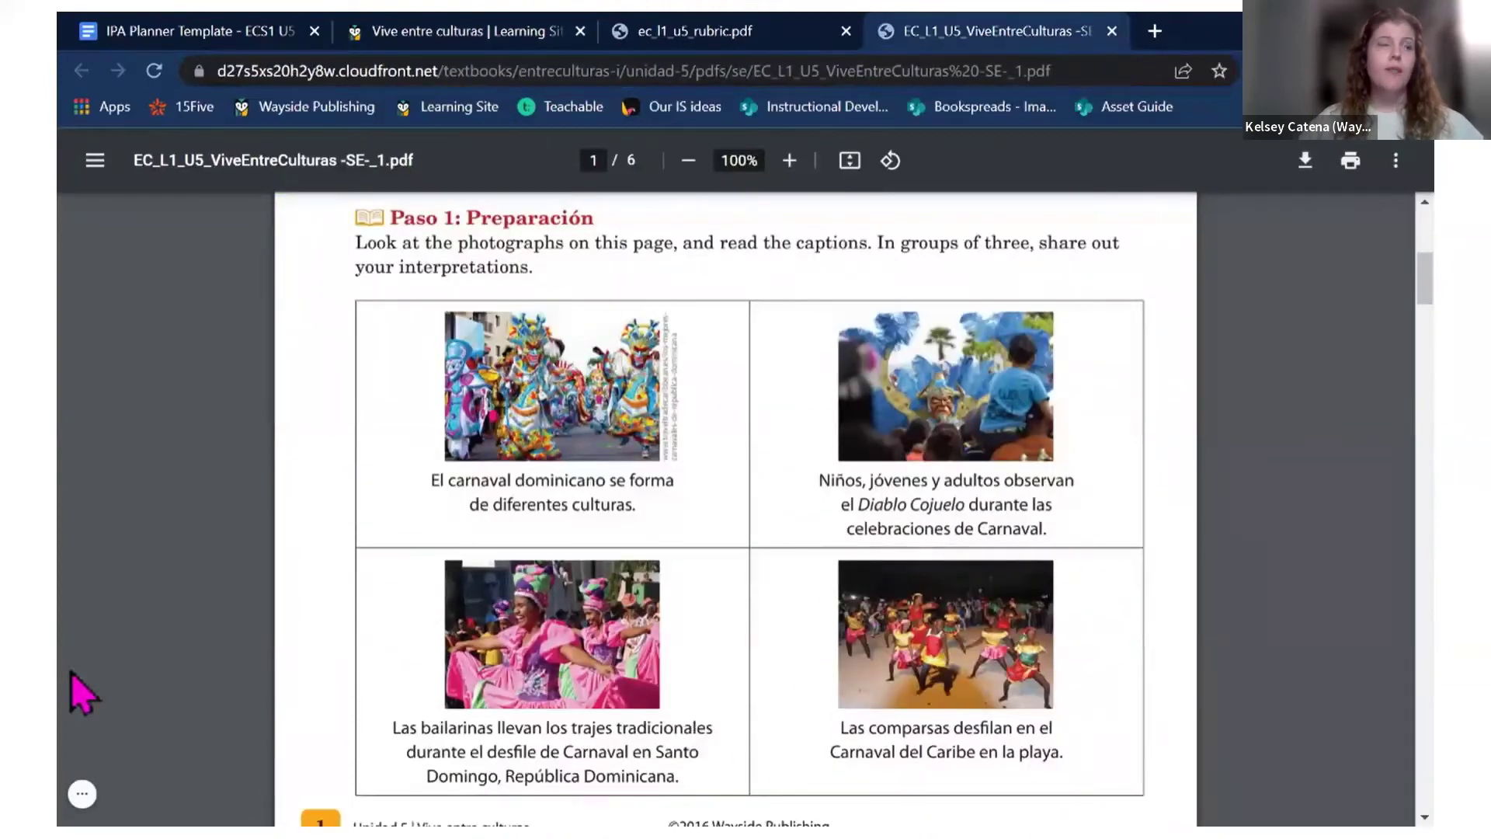
{"action": "scroll", "coordinate": [82, 672], "scroll_direction": "down", "scroll_amount": 8}
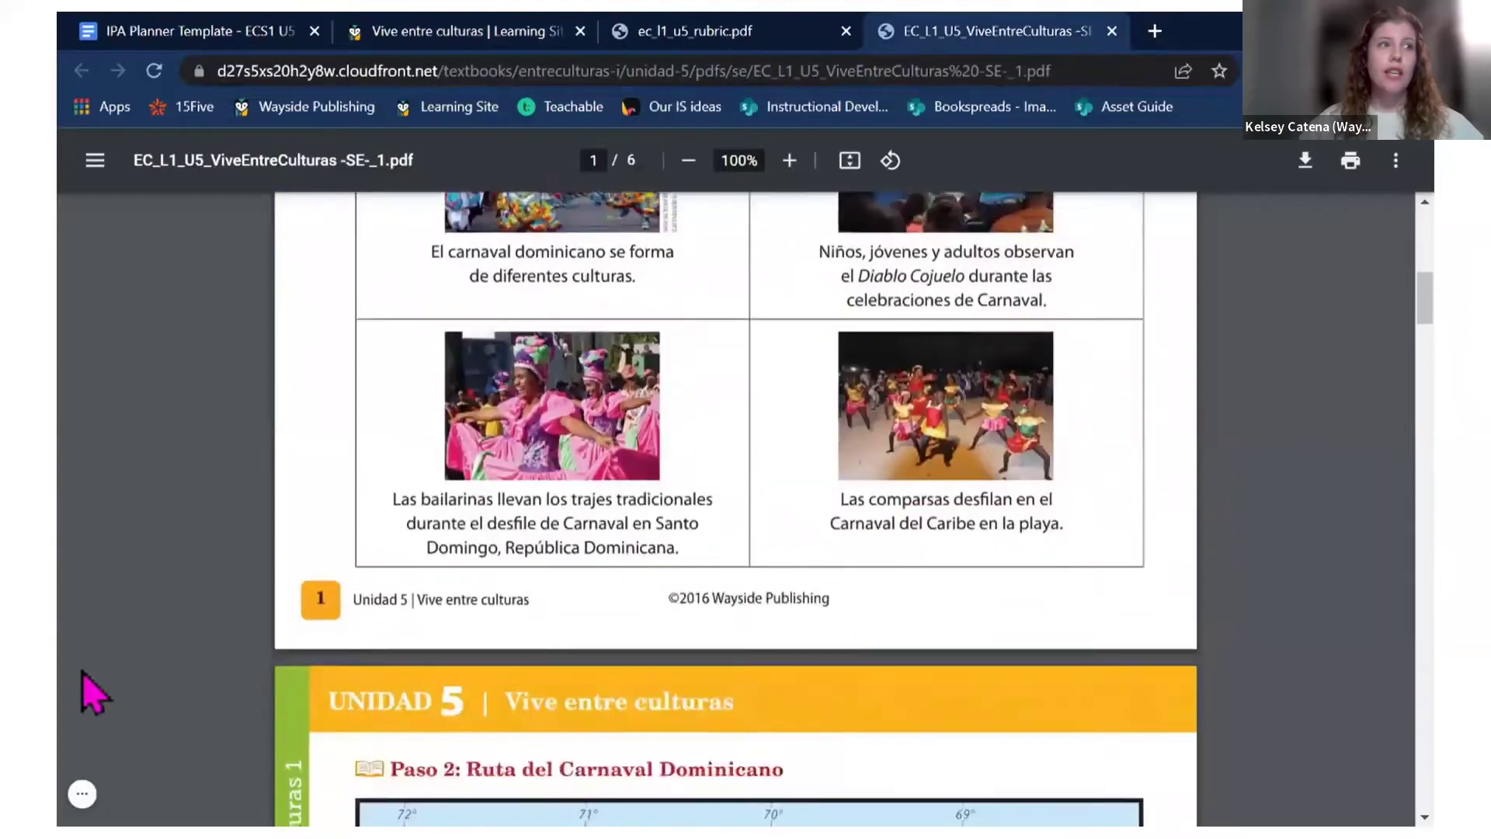
{"action": "scroll", "coordinate": [82, 672], "scroll_direction": "down", "scroll_amount": 5}
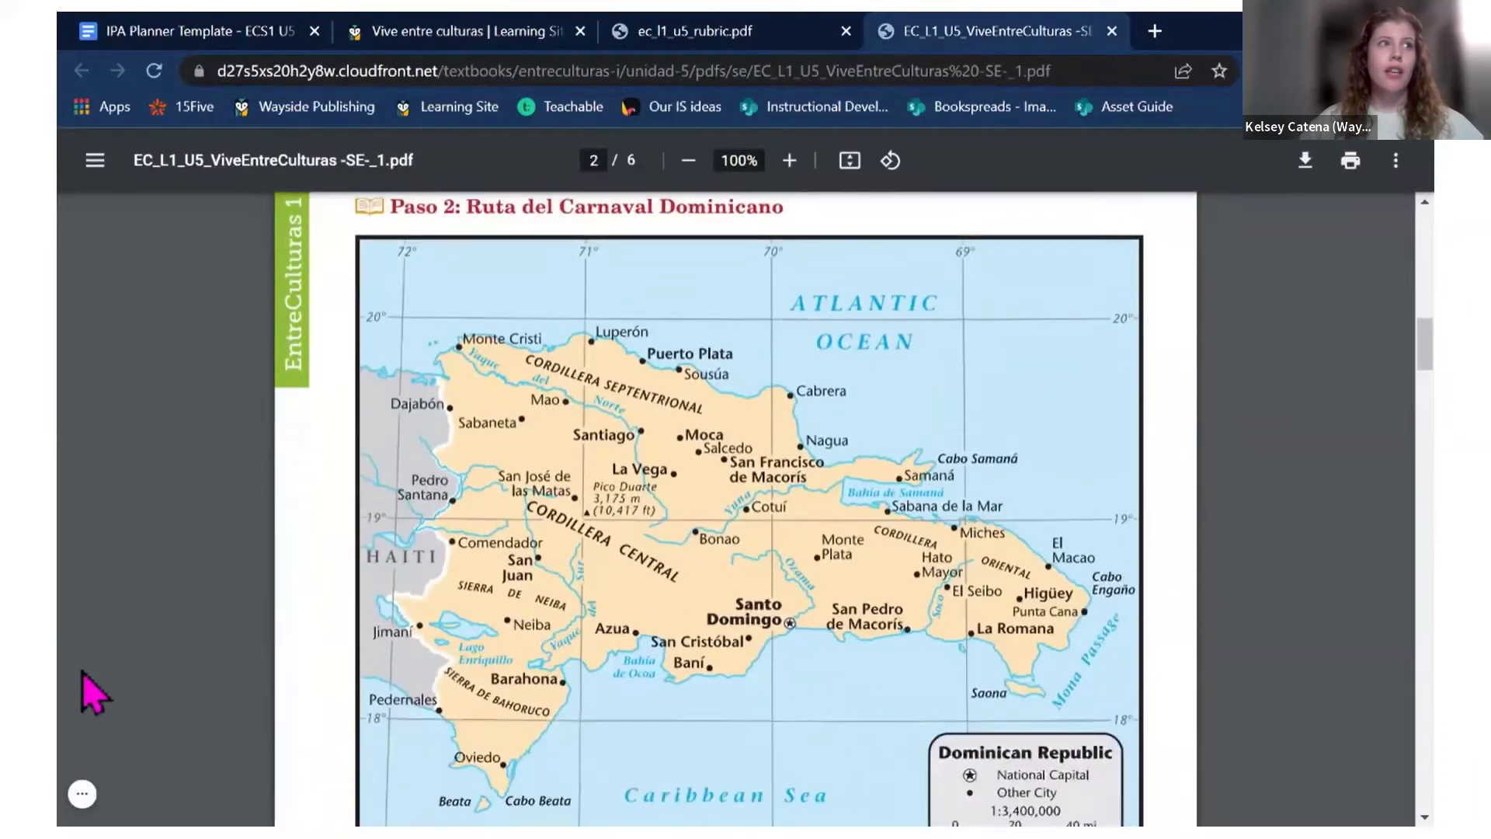
{"action": "scroll", "coordinate": [82, 673], "scroll_direction": "down", "scroll_amount": 5}
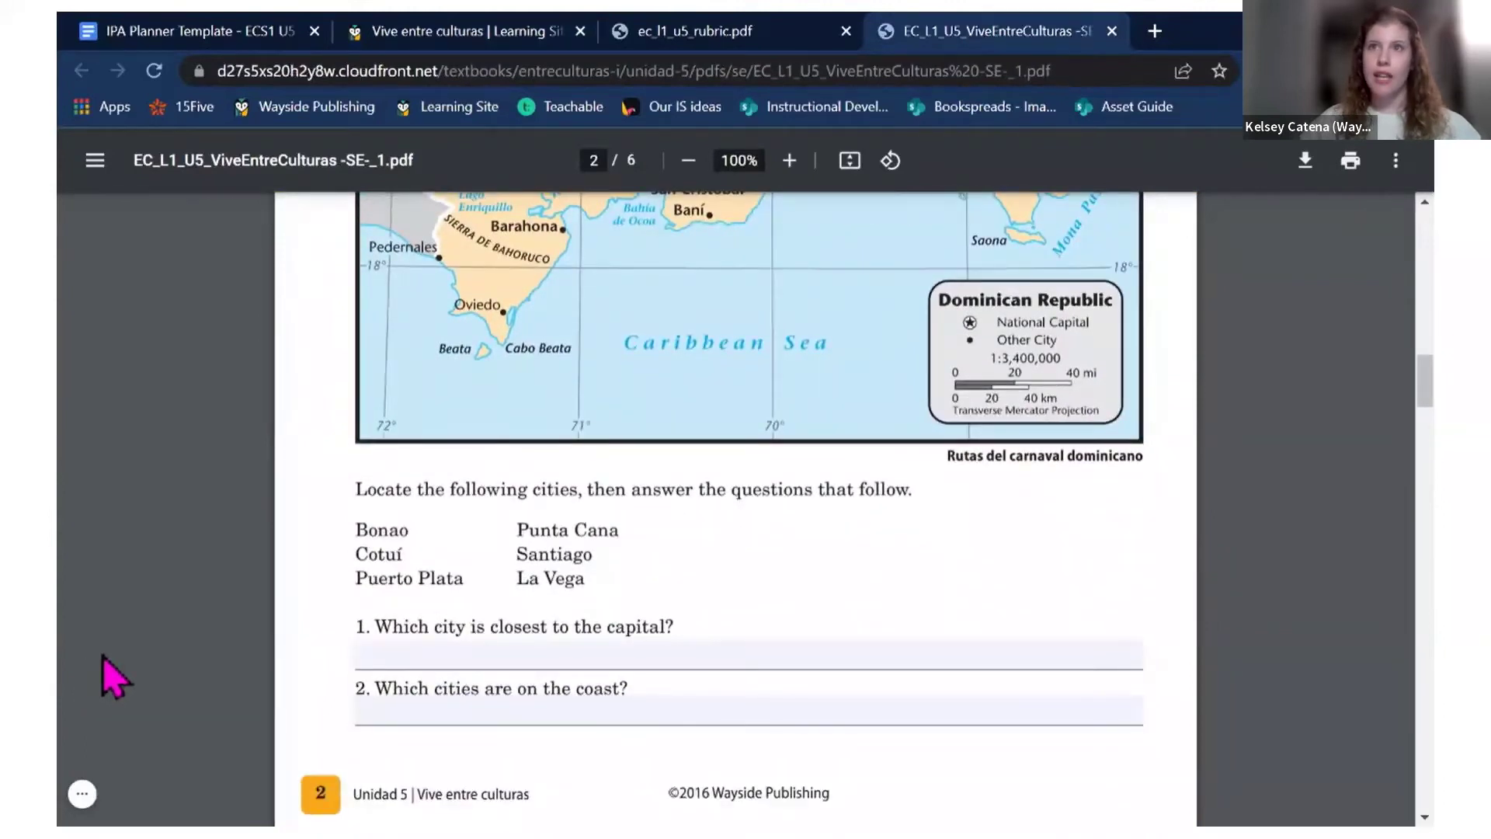
{"action": "scroll", "coordinate": [103, 655], "scroll_direction": "down", "scroll_amount": 6}
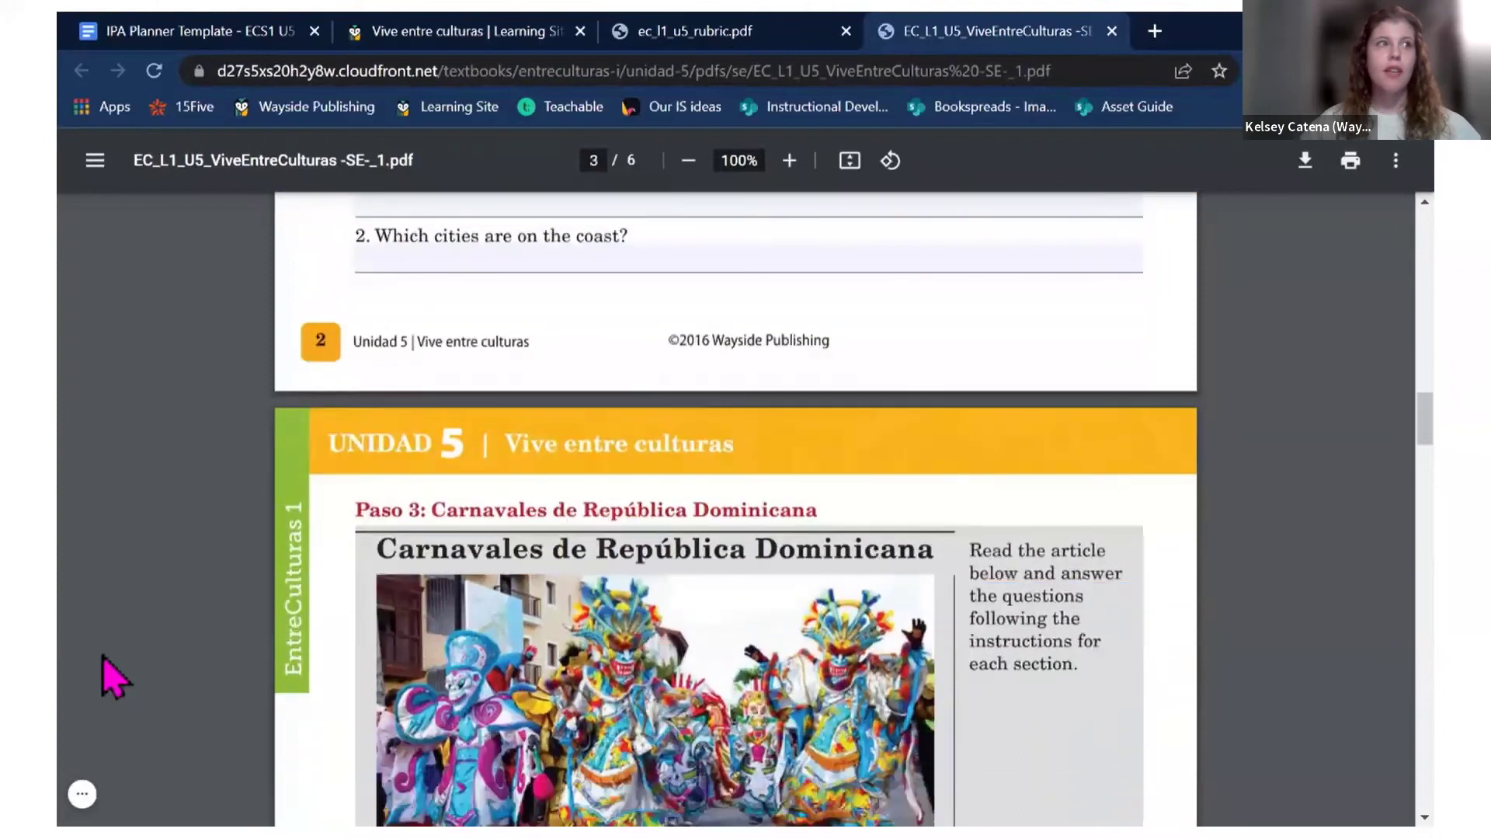
{"action": "scroll", "coordinate": [103, 655], "scroll_direction": "down", "scroll_amount": 3}
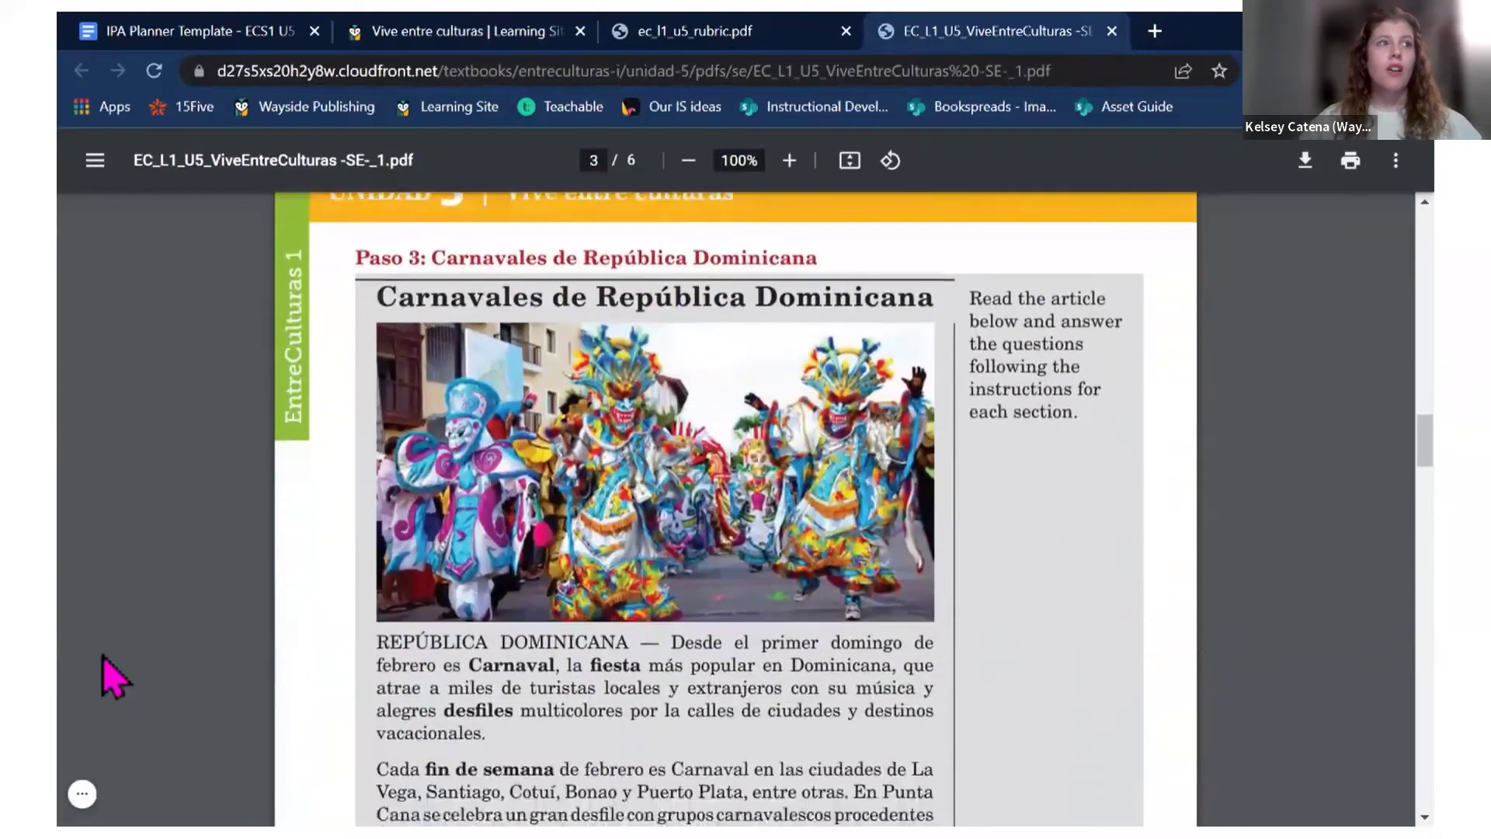
{"action": "scroll", "coordinate": [103, 655], "scroll_direction": "down", "scroll_amount": 5}
{"action": "scroll", "coordinate": [102, 656], "scroll_direction": "down", "scroll_amount": 6}
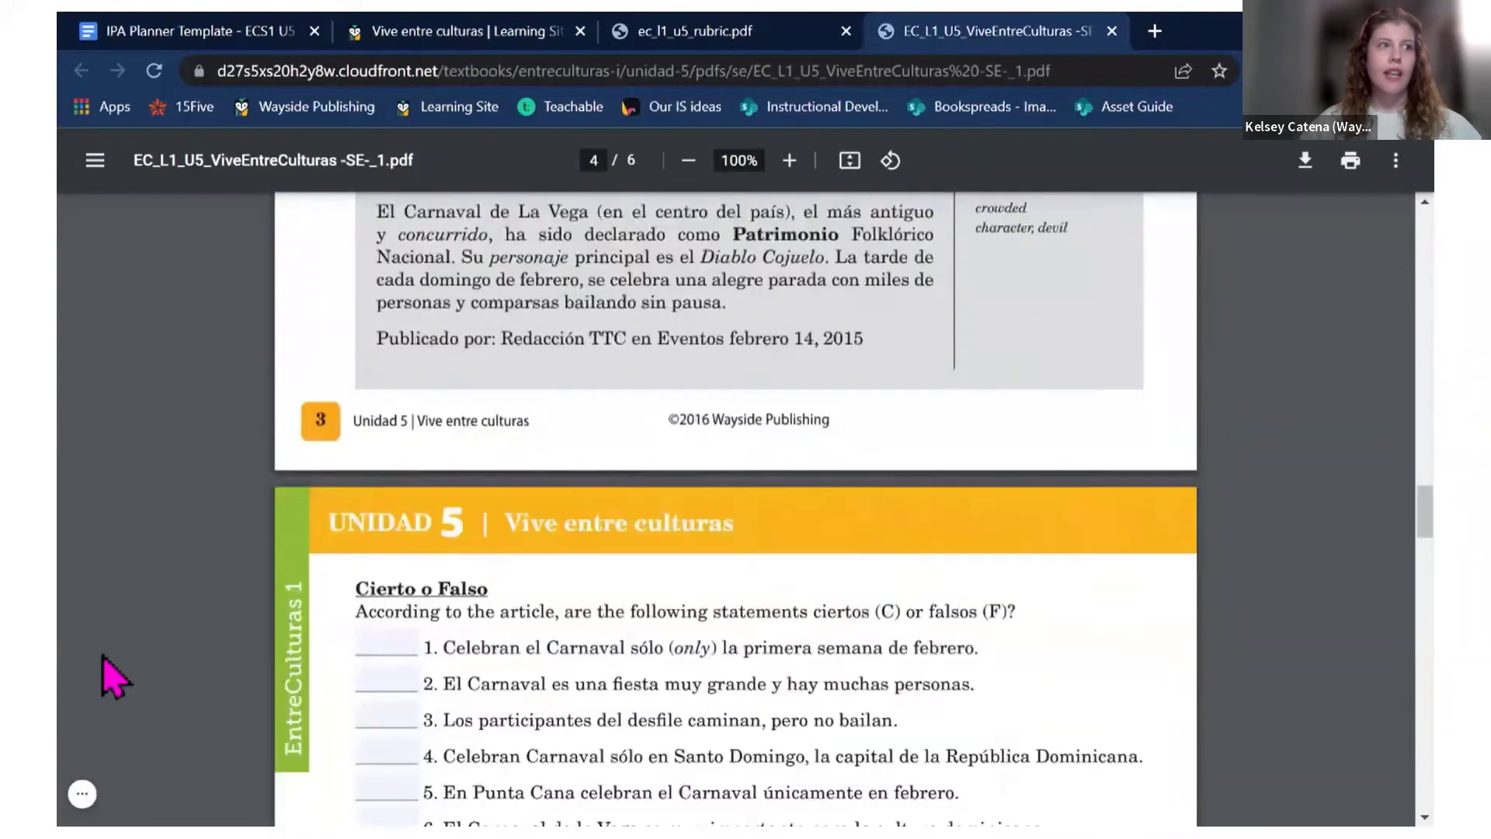
Step: Add the numbered tasks Read captions (p. 300, PDF), Identify cities on a map (PDF), and Read article and answer questions (PDF) to the planner's Interpretive task cell
{"action": "scroll", "coordinate": [115, 676], "scroll_direction": "down", "scroll_amount": 6}
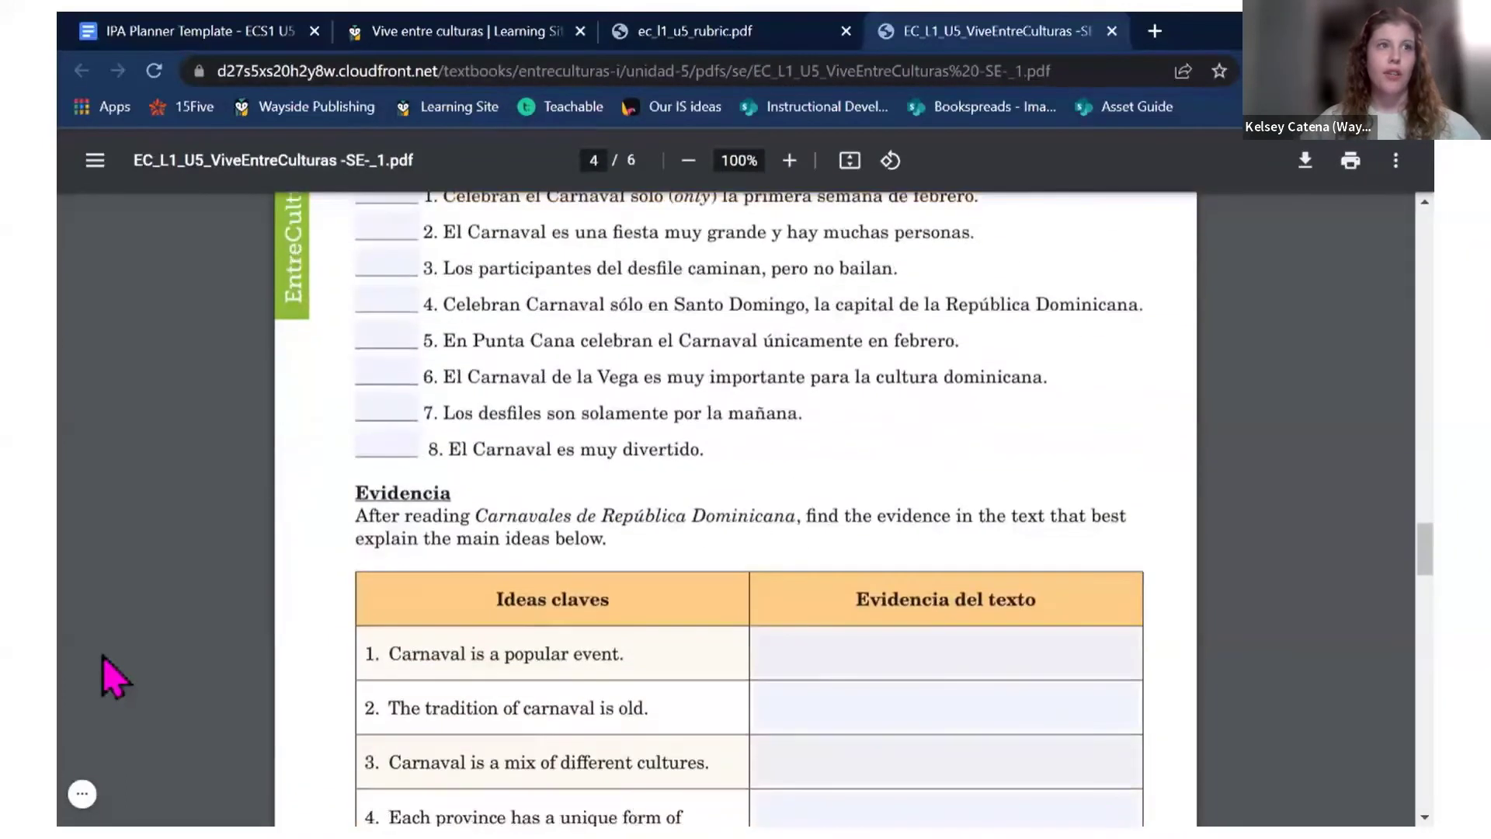
{"action": "scroll", "coordinate": [114, 675], "scroll_direction": "down", "scroll_amount": 3}
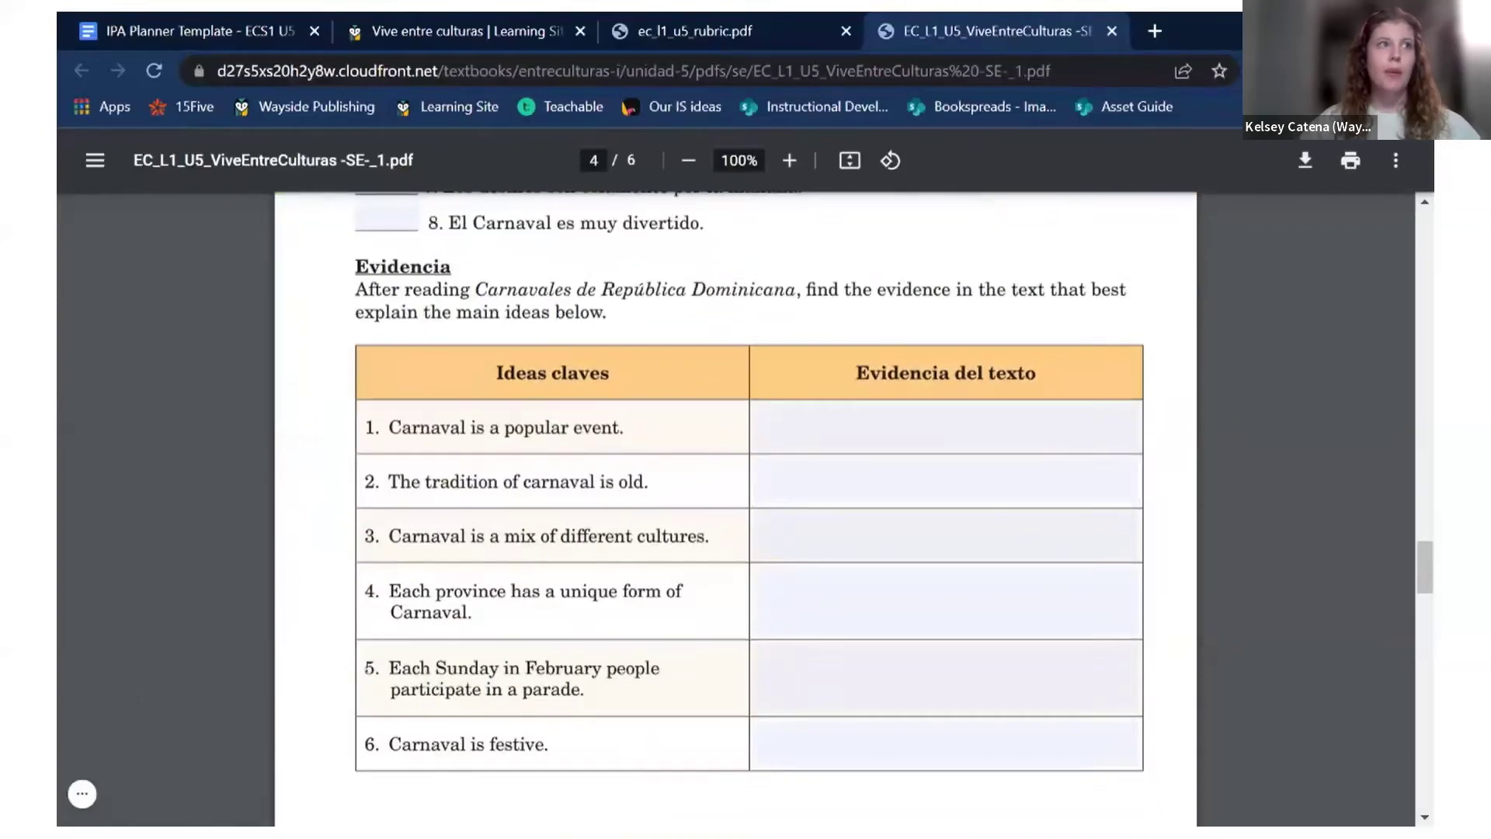
{"action": "left_click", "coordinate": [101, 30]}
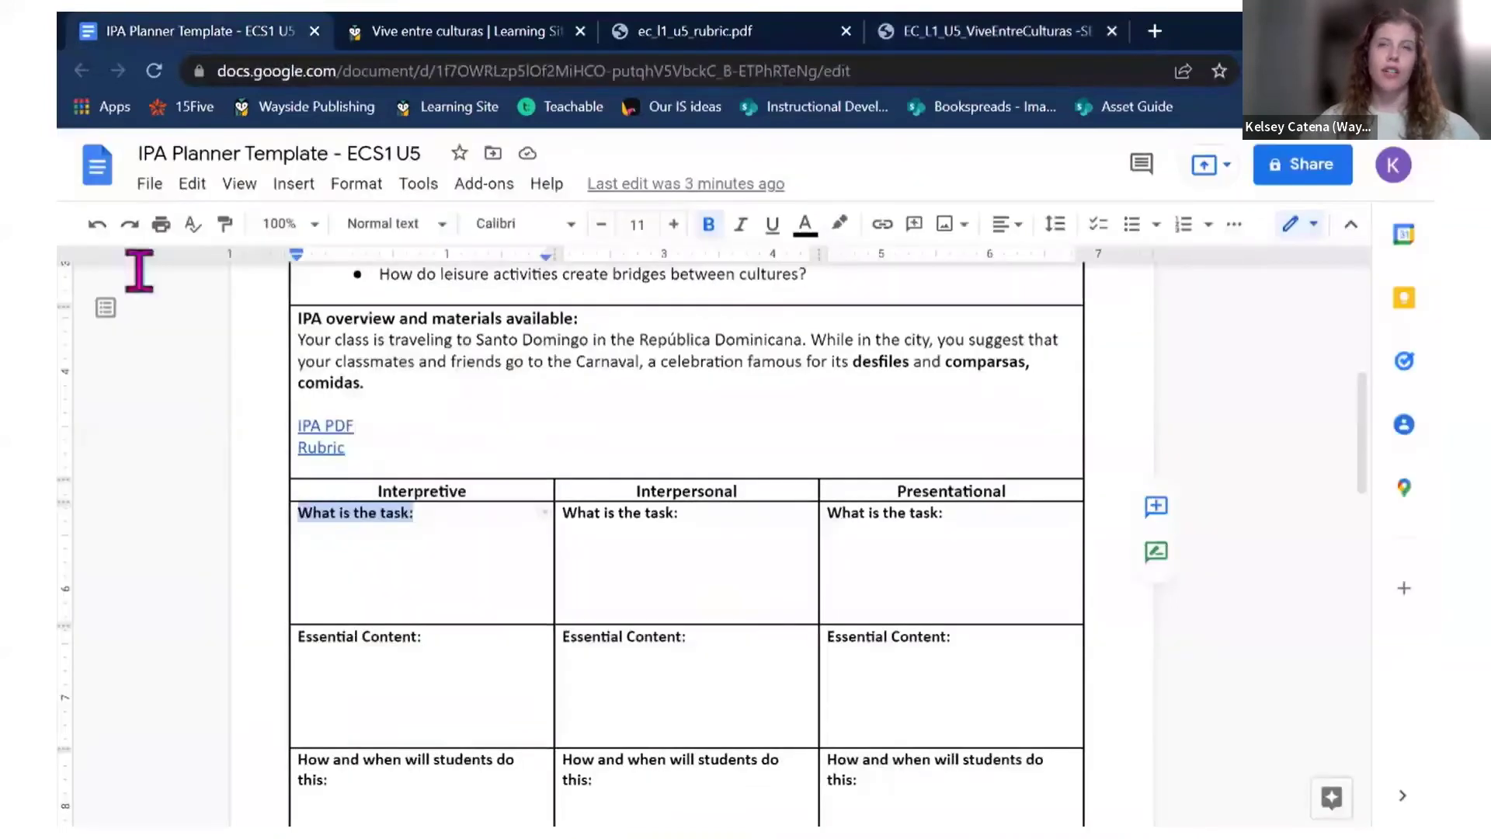
{"action": "key", "text": "Down"}
{"action": "type", "text": "Read captions (p. 300, PDF) Identify cities on a map (PDF) Read article and answer questions (PDF)"}
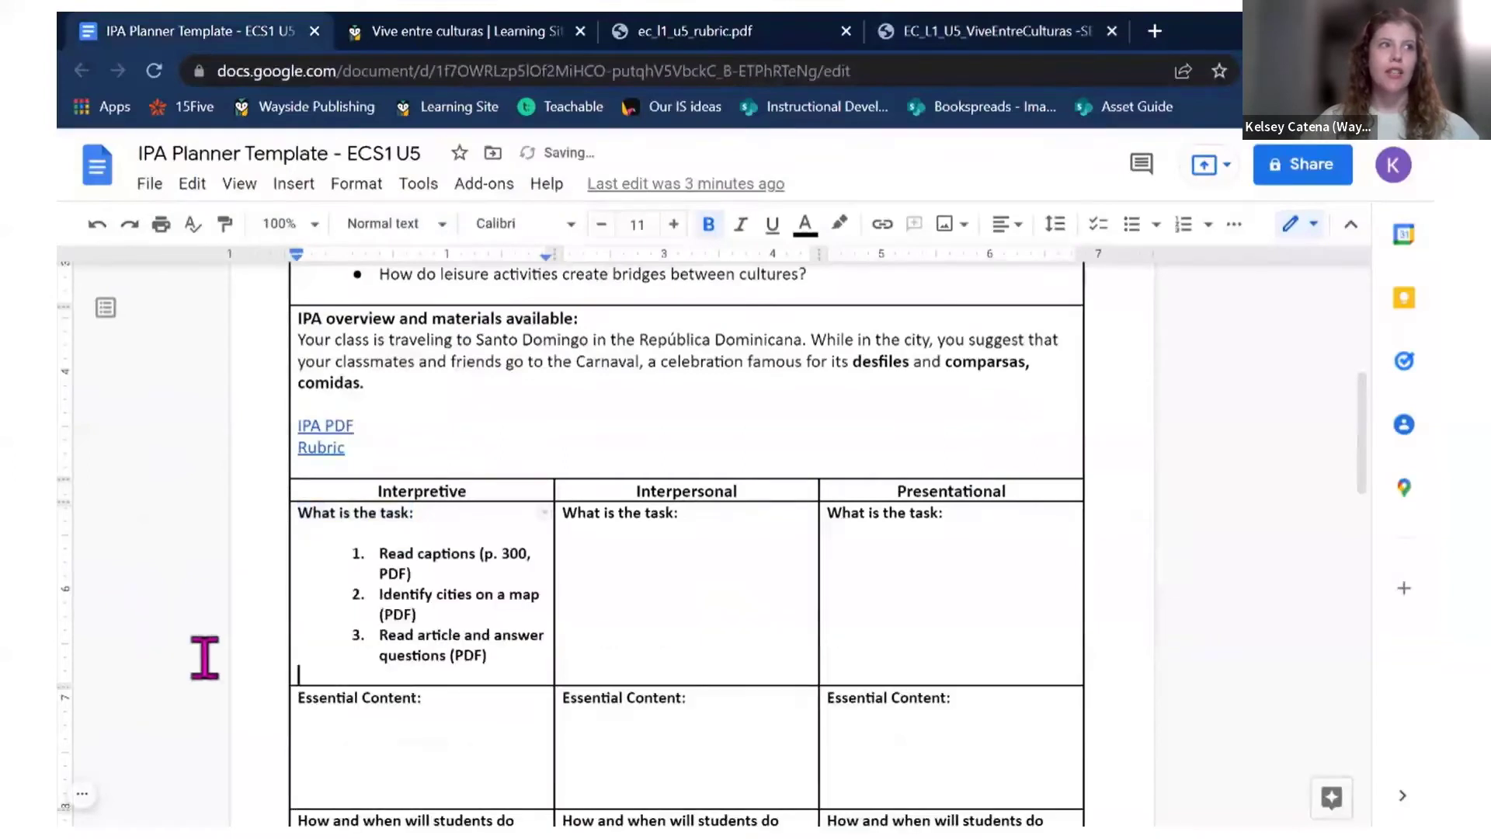
Step: Remove the bold formatting from the three numbered tasks in the Interpretive column
{"action": "key", "text": "ctrl+shift+Up"}
{"action": "key", "text": "ctrl+shift+Up"}
{"action": "key", "text": "ctrl+shift+Up"}
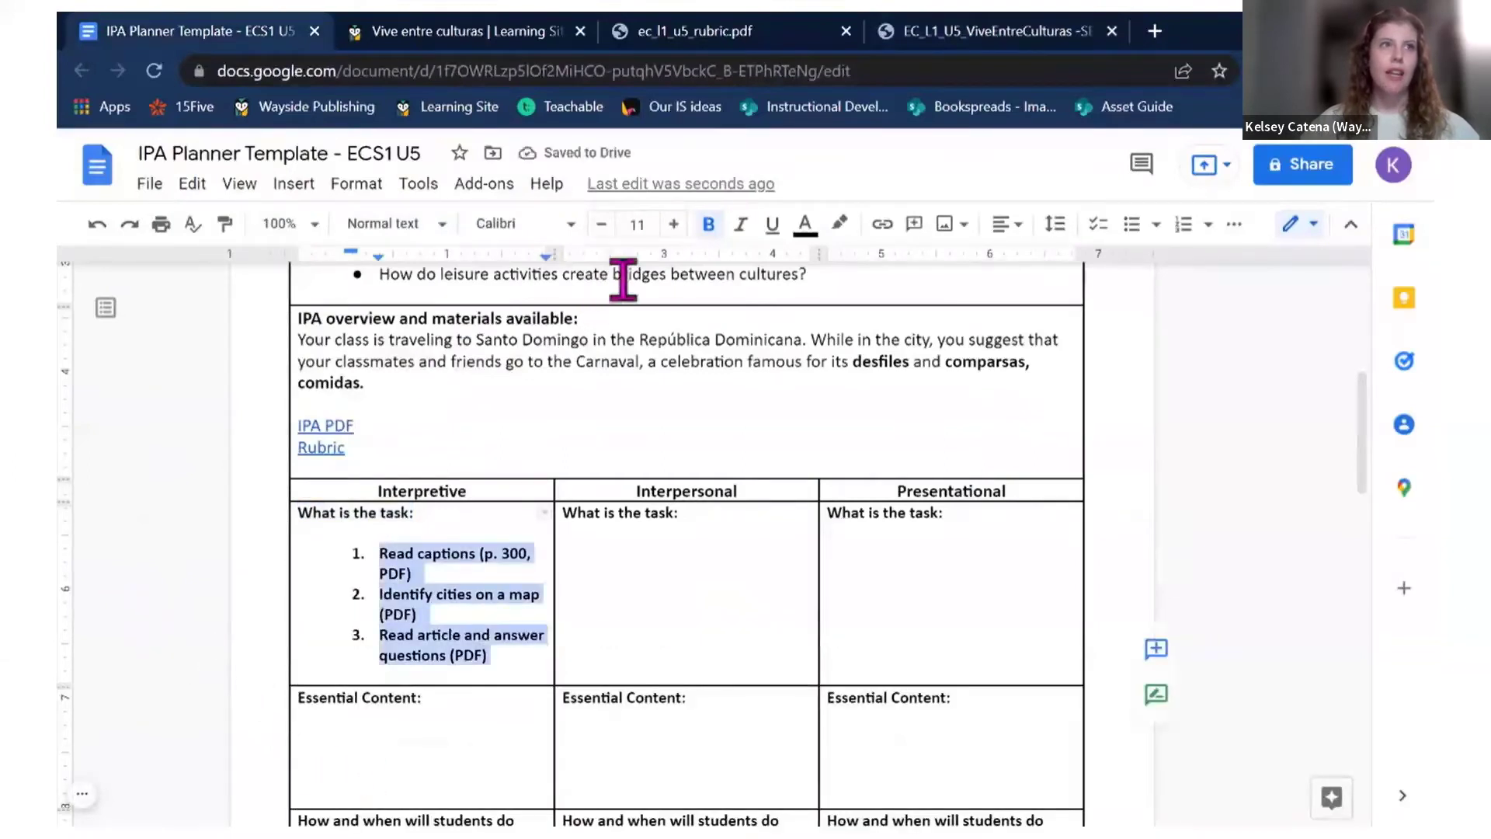
{"action": "key", "text": "ctrl+b"}
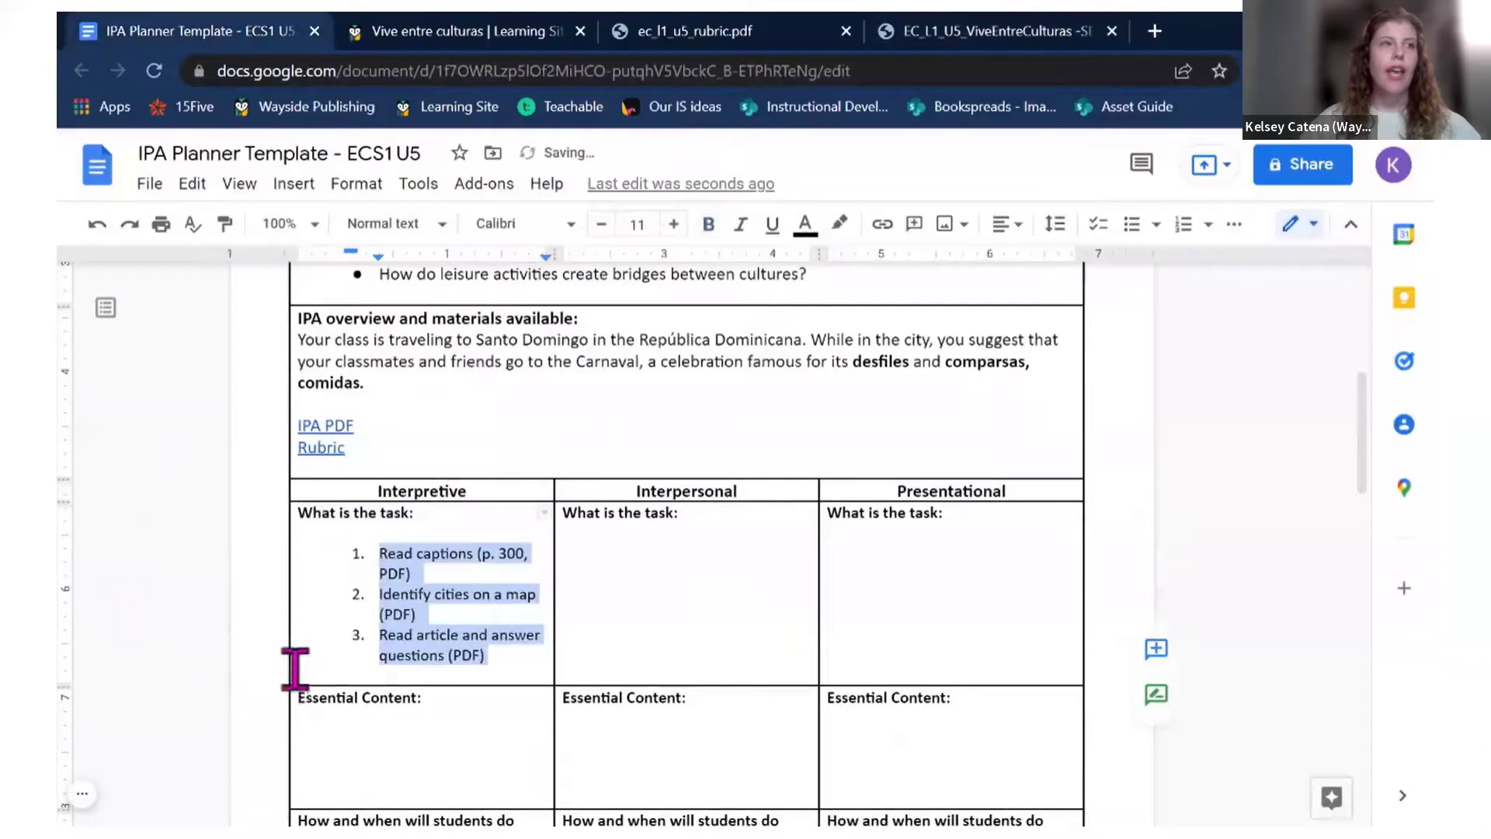
{"action": "key", "text": "Down"}
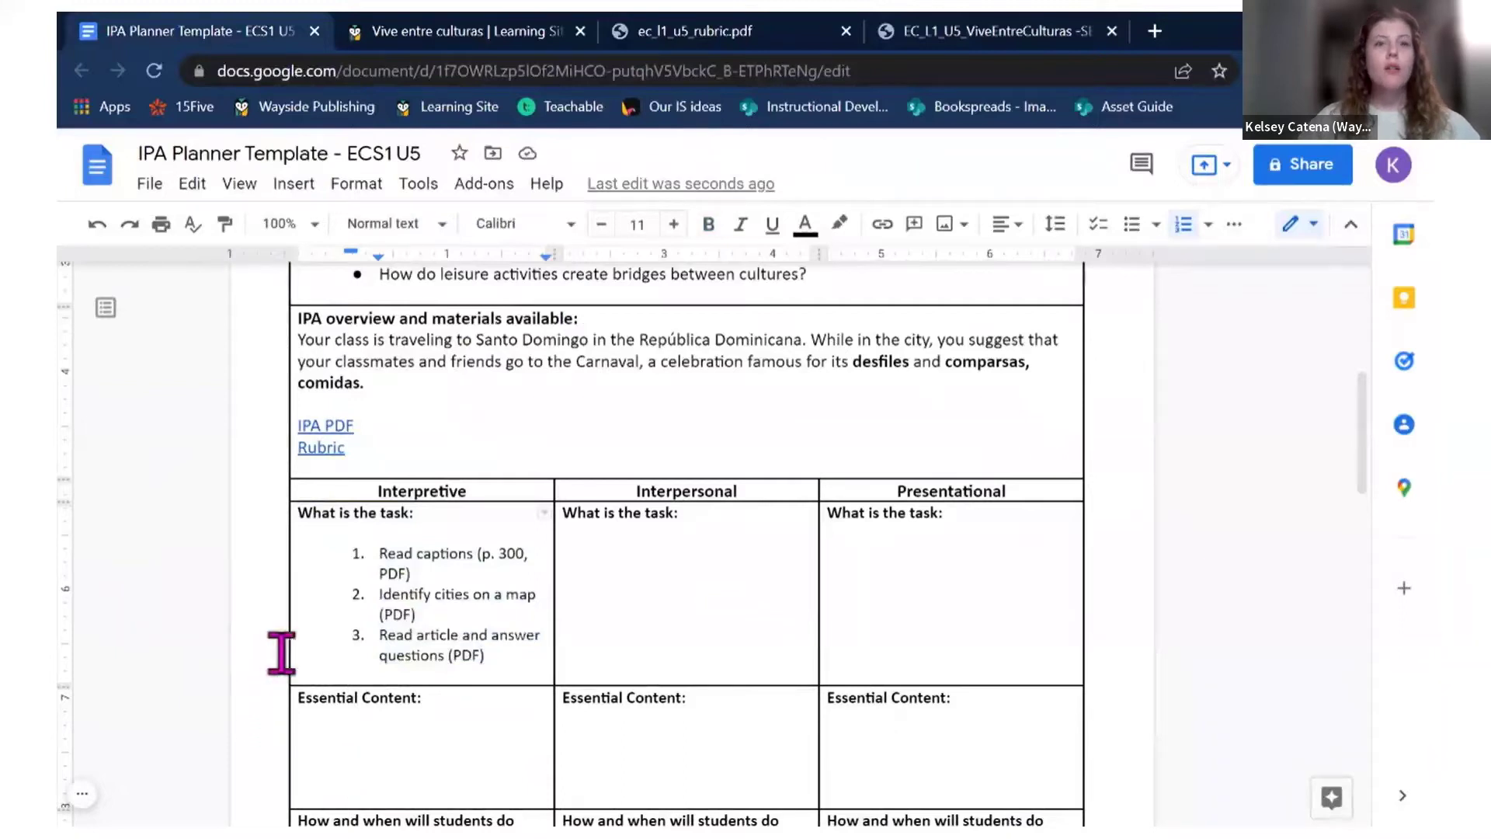
Step: Examine the Interpersonal Assessment "Conversación virtual: #MarzoRD" in the Vive entre culturas FlexText section and its related document
{"action": "left_click", "coordinate": [653, 506]}
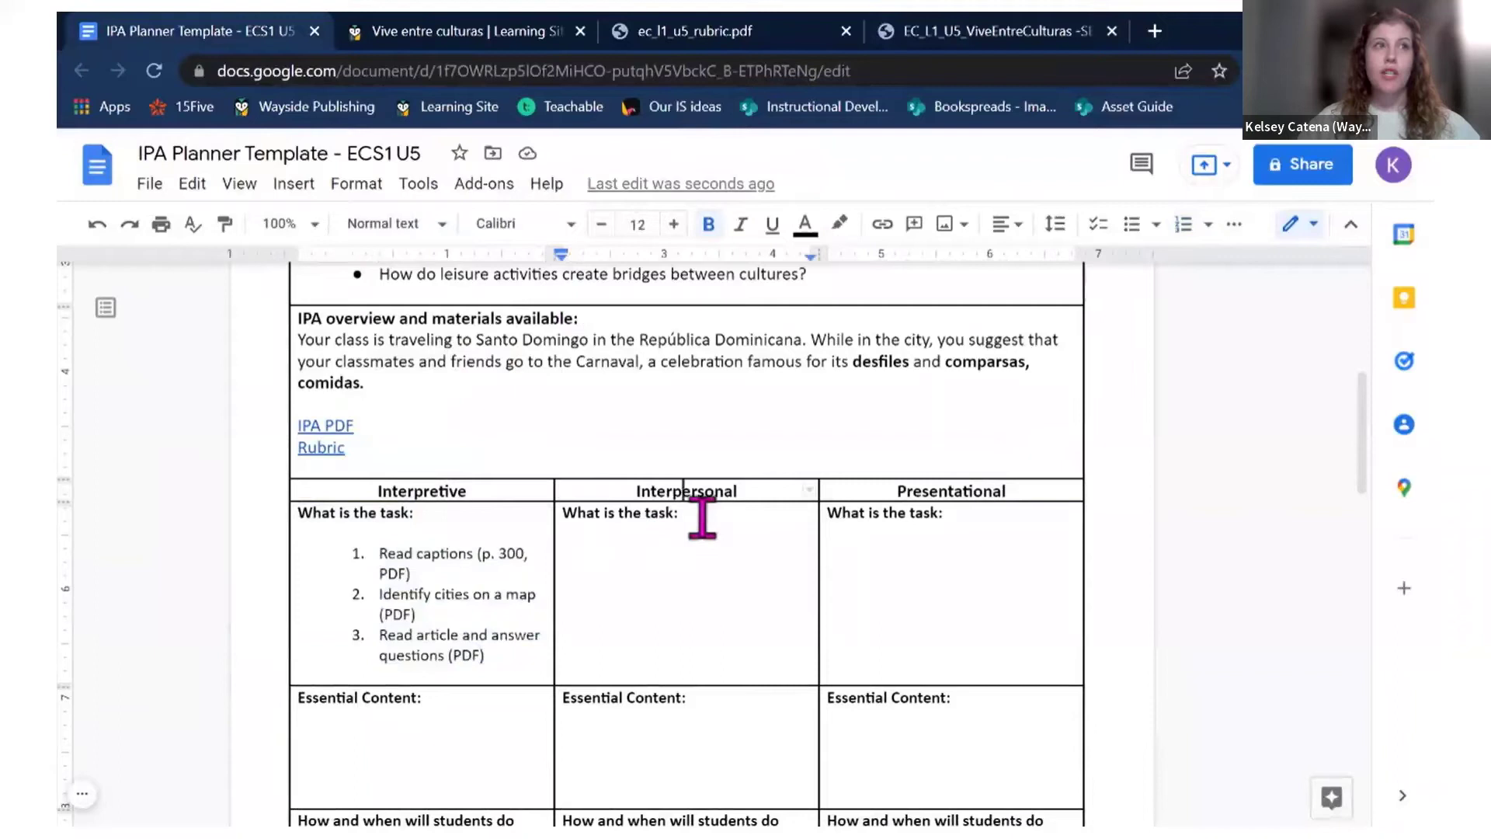
{"action": "double_click", "coordinate": [701, 493]}
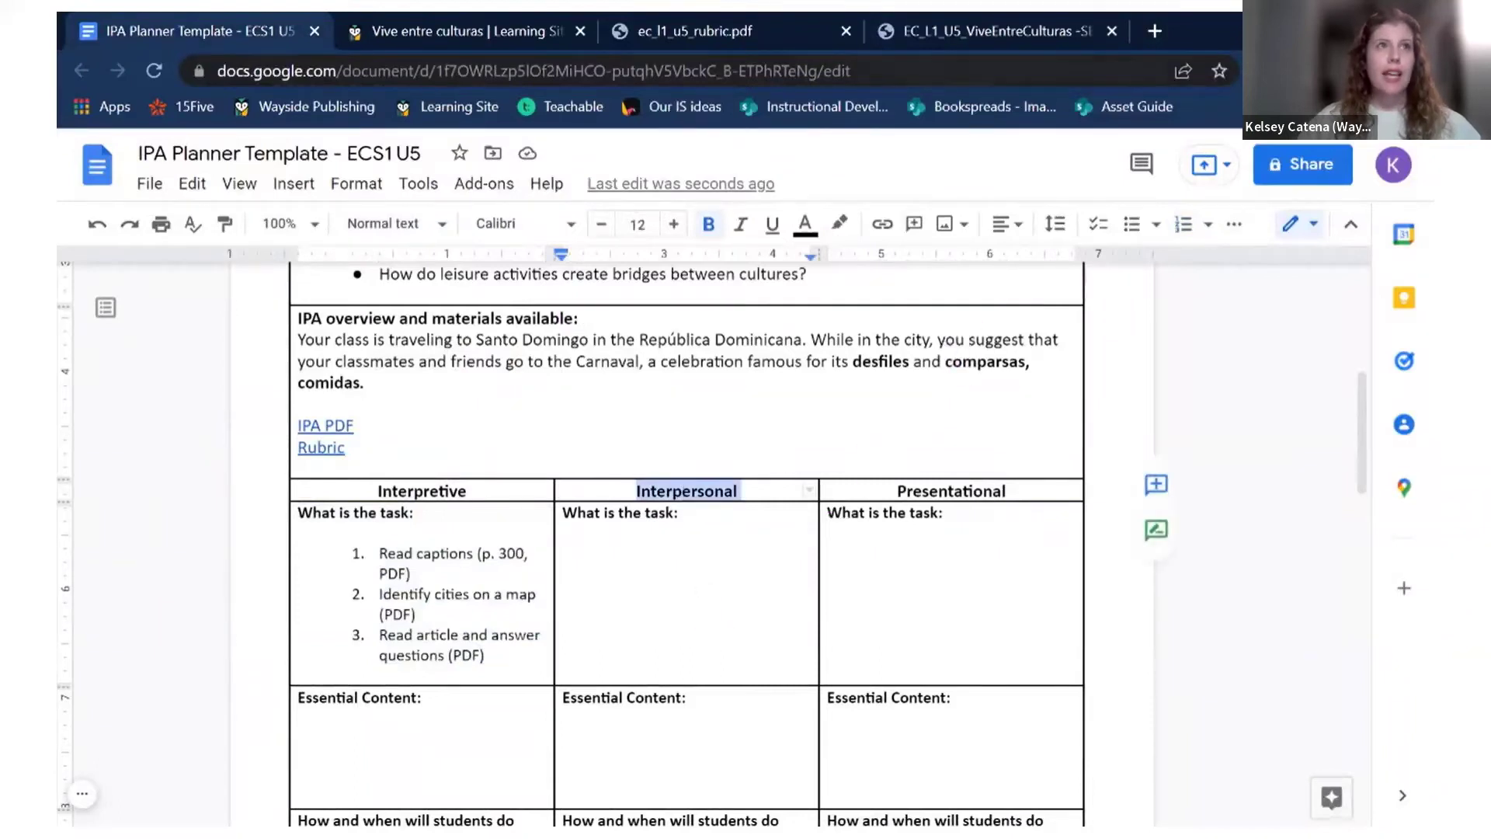
{"action": "left_click", "coordinate": [464, 31]}
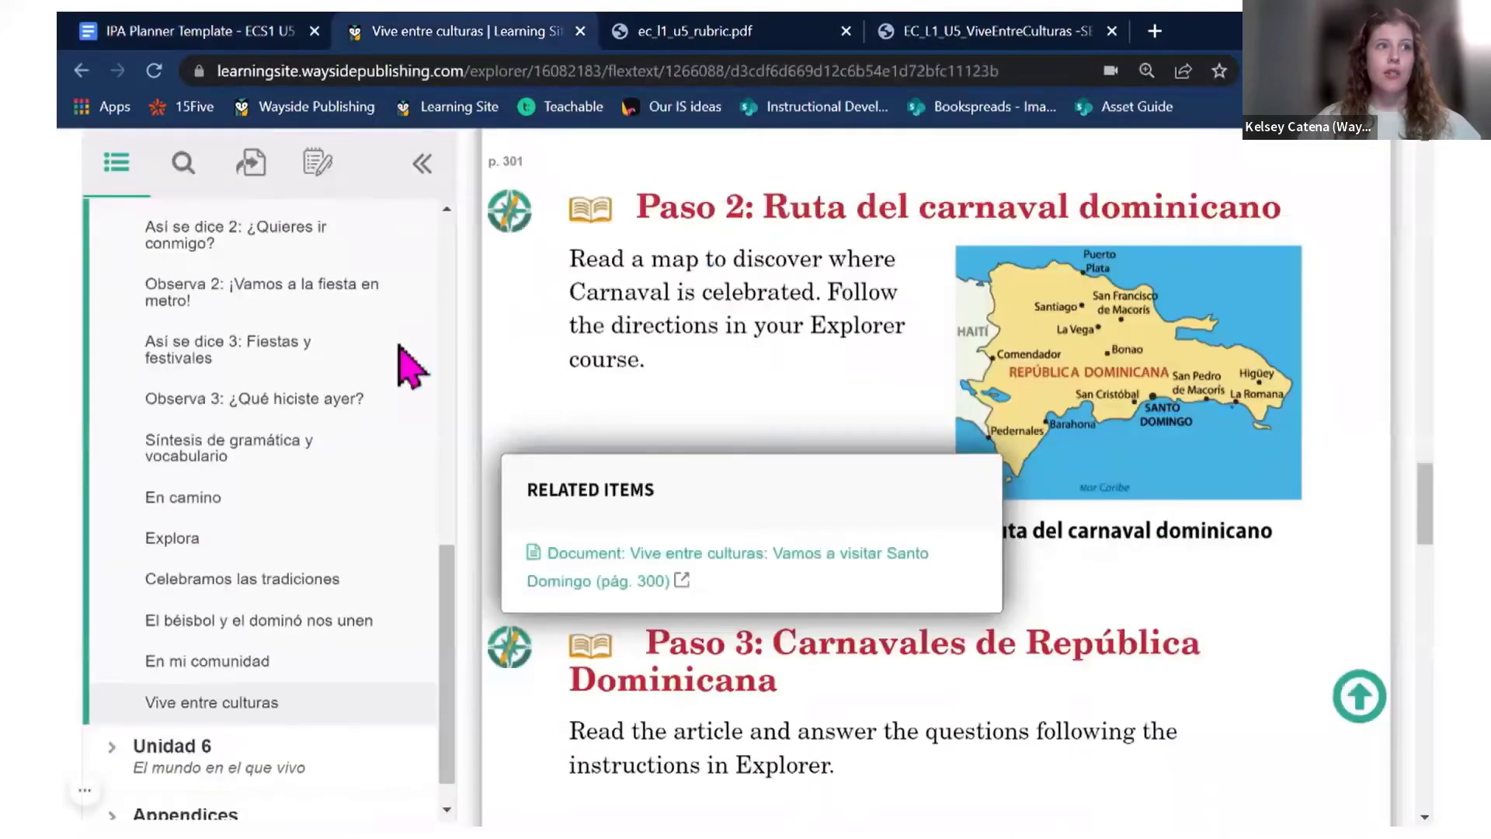
{"action": "scroll", "coordinate": [407, 375], "scroll_direction": "down", "scroll_amount": 6}
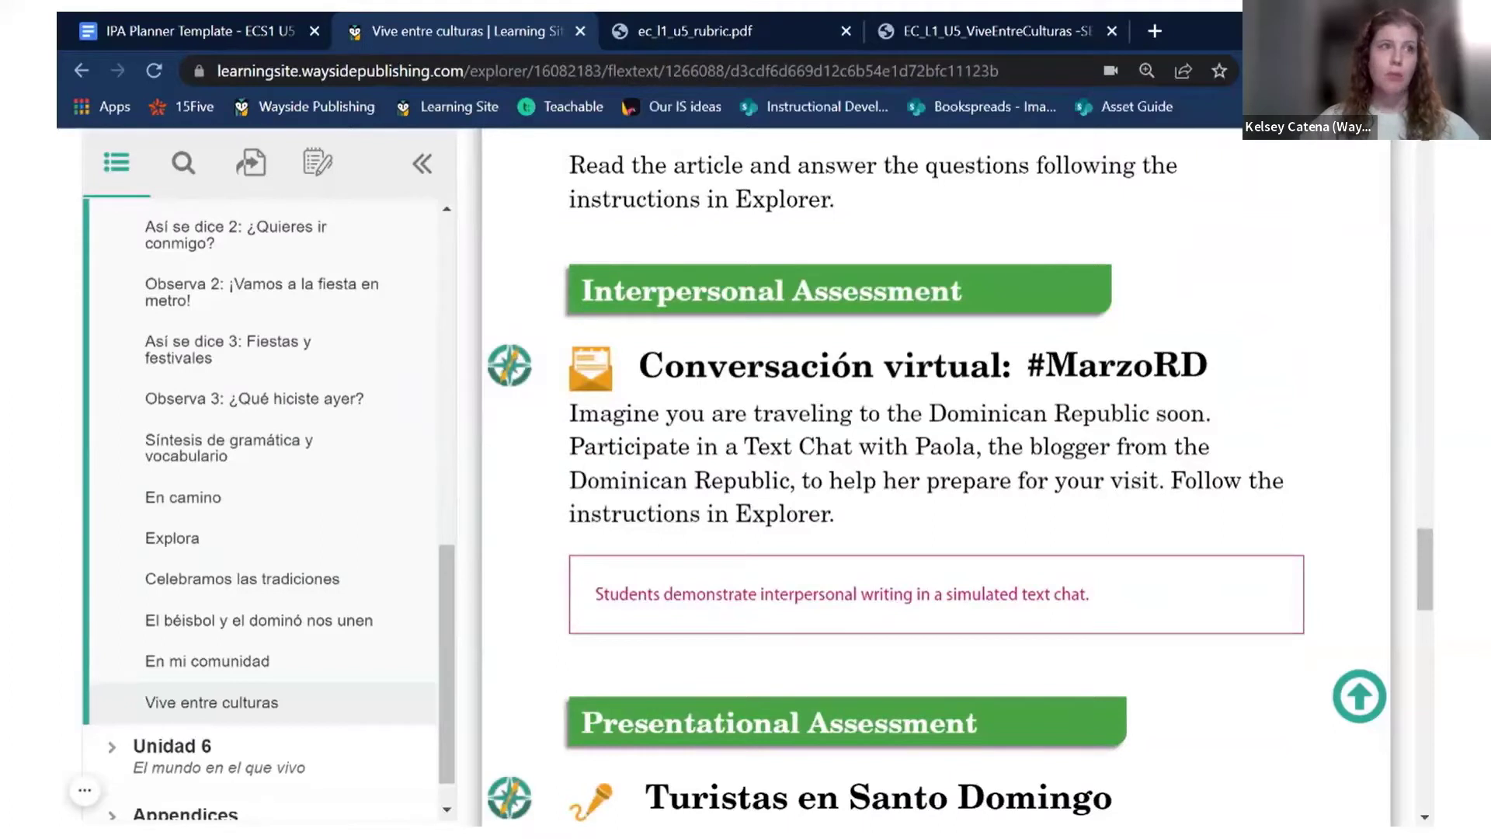
{"action": "left_click", "coordinate": [510, 365]}
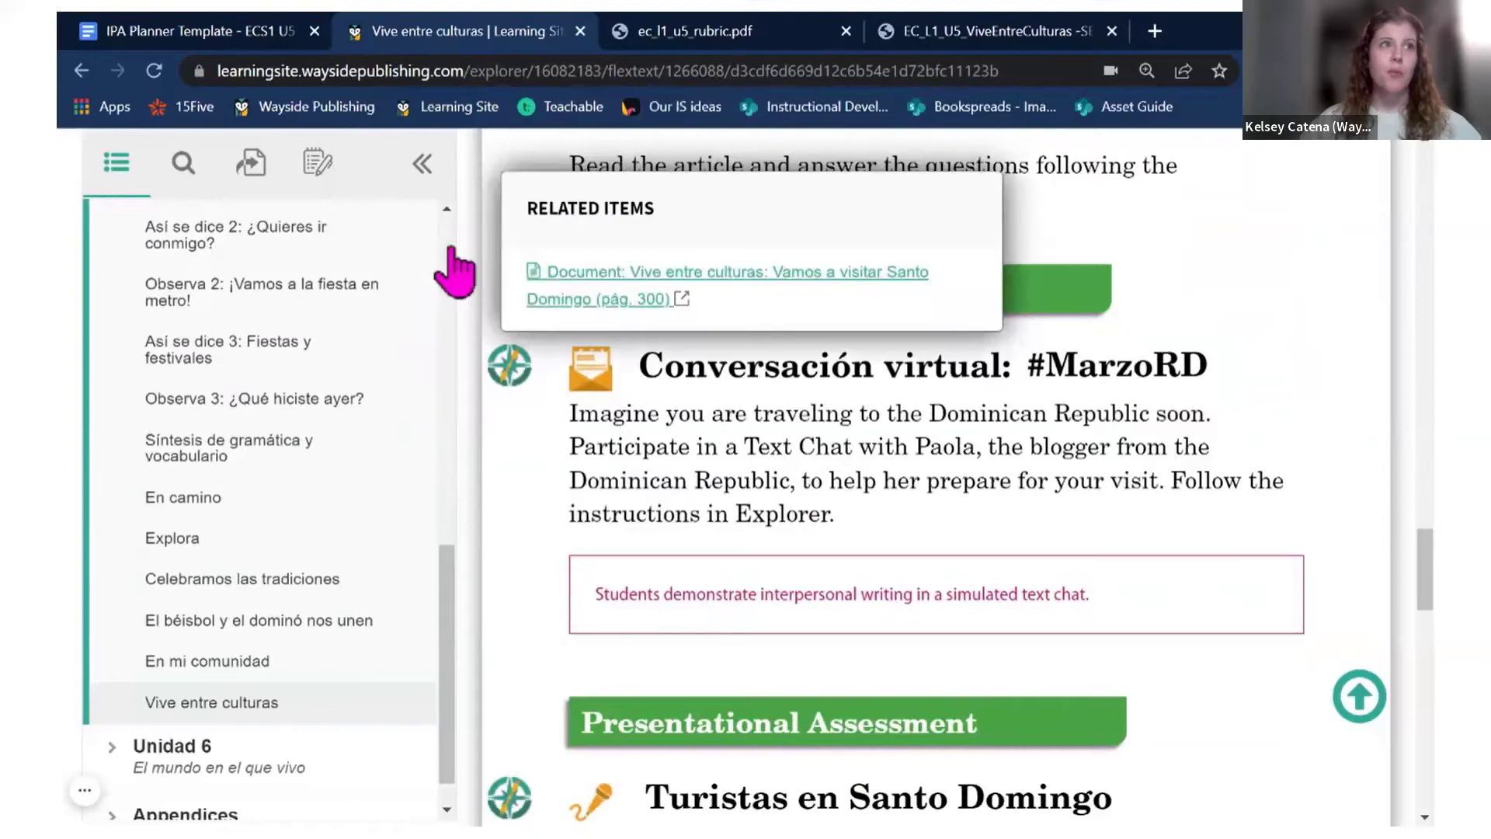
Step: Review the Interpersonal Assessment chat instructions and response fields for its questions in the Vive entre culturas PDF
{"action": "left_click", "coordinate": [981, 30]}
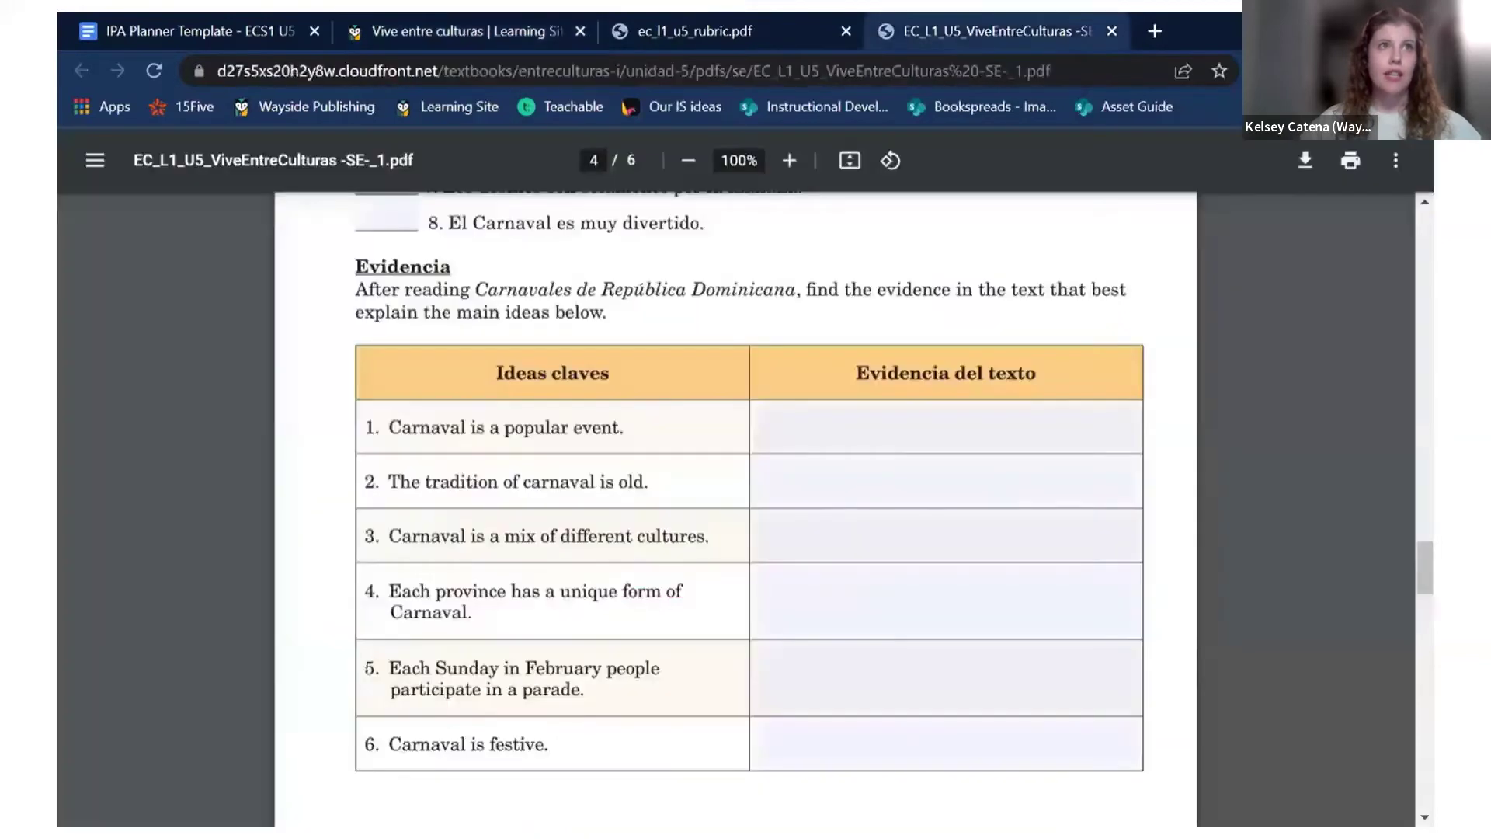
{"action": "scroll", "coordinate": [638, 525], "scroll_direction": "down", "scroll_amount": 7}
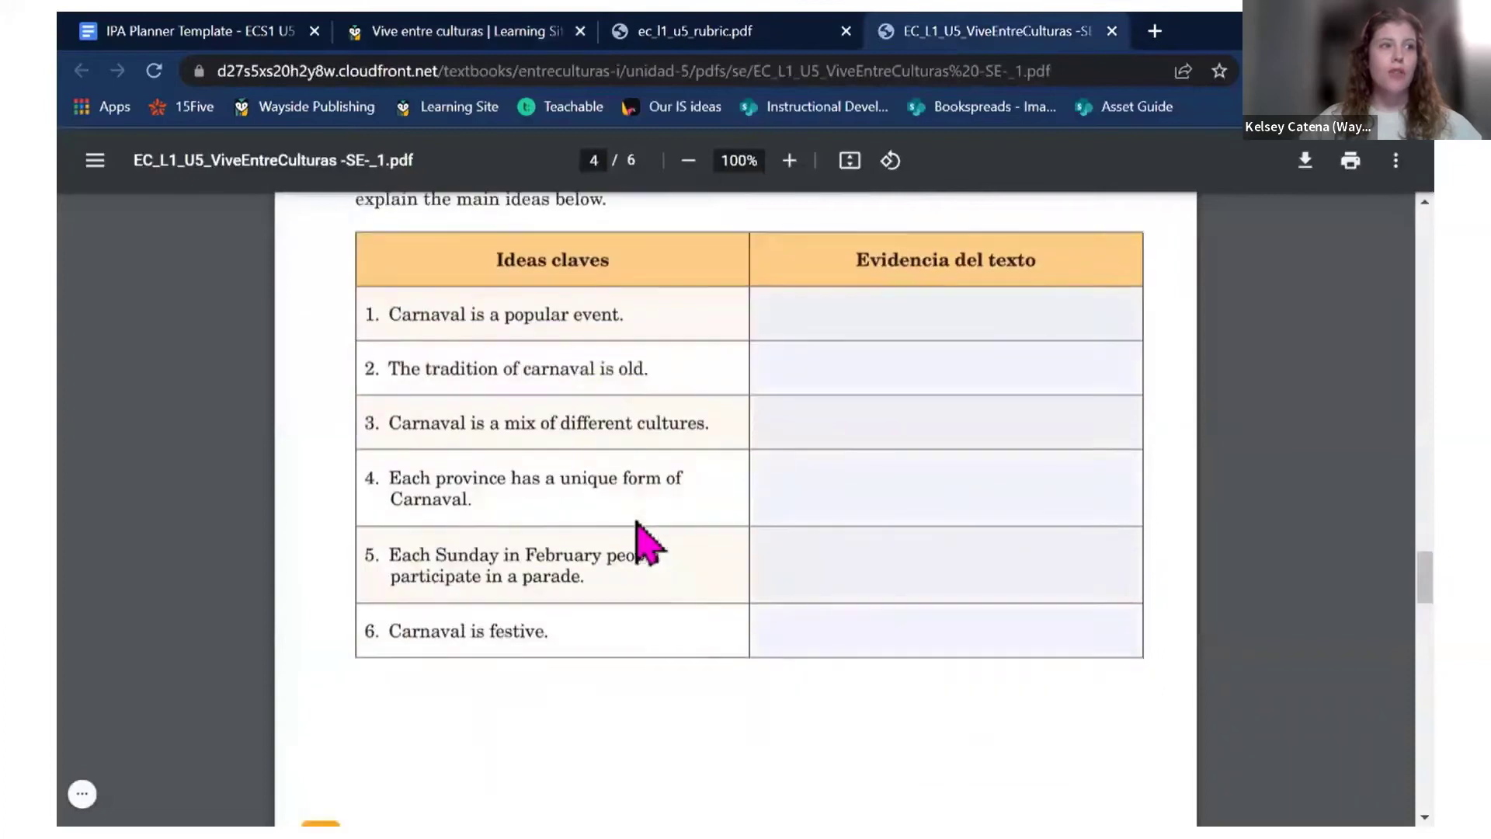
{"action": "scroll", "coordinate": [645, 536], "scroll_direction": "down", "scroll_amount": 2}
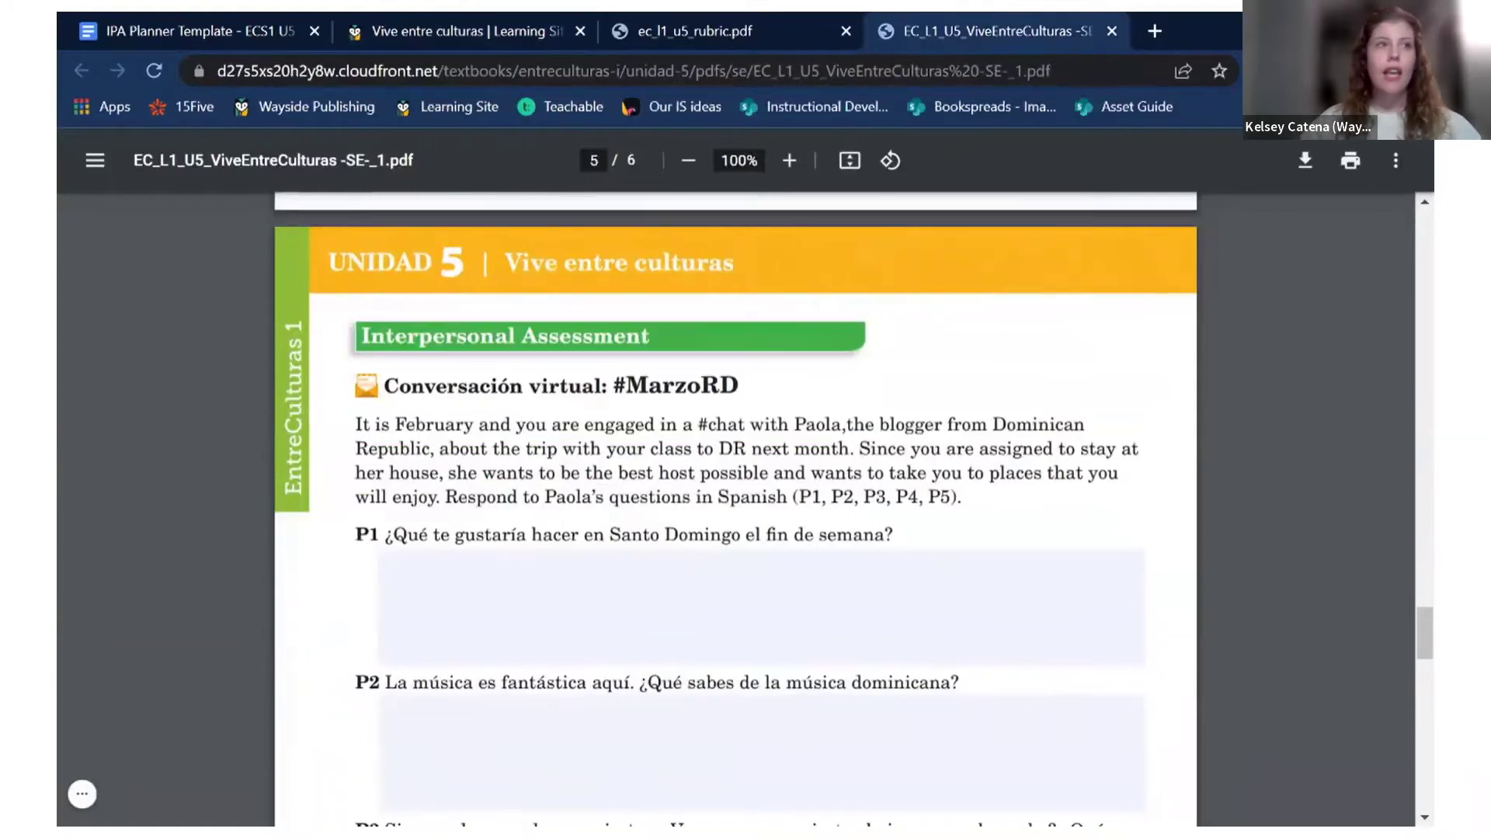
{"action": "scroll", "coordinate": [143, 452], "scroll_direction": "down", "scroll_amount": 2}
{"action": "key", "text": "Tab"}
{"action": "key", "text": "Tab"}
{"action": "key", "text": "Tab"}
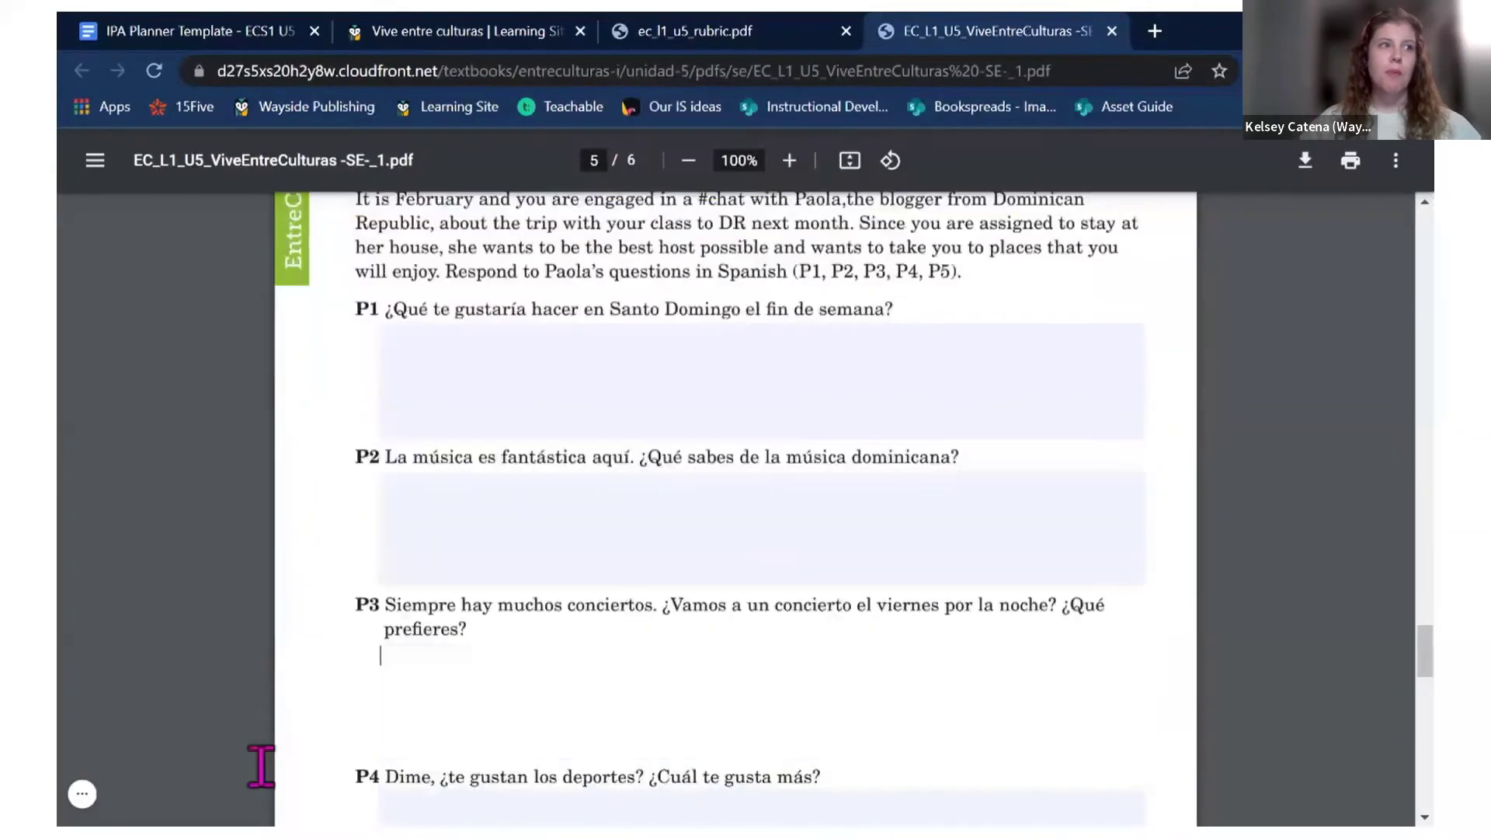
{"action": "key", "text": "shift+Tab"}
{"action": "key", "text": "shift+Tab"}
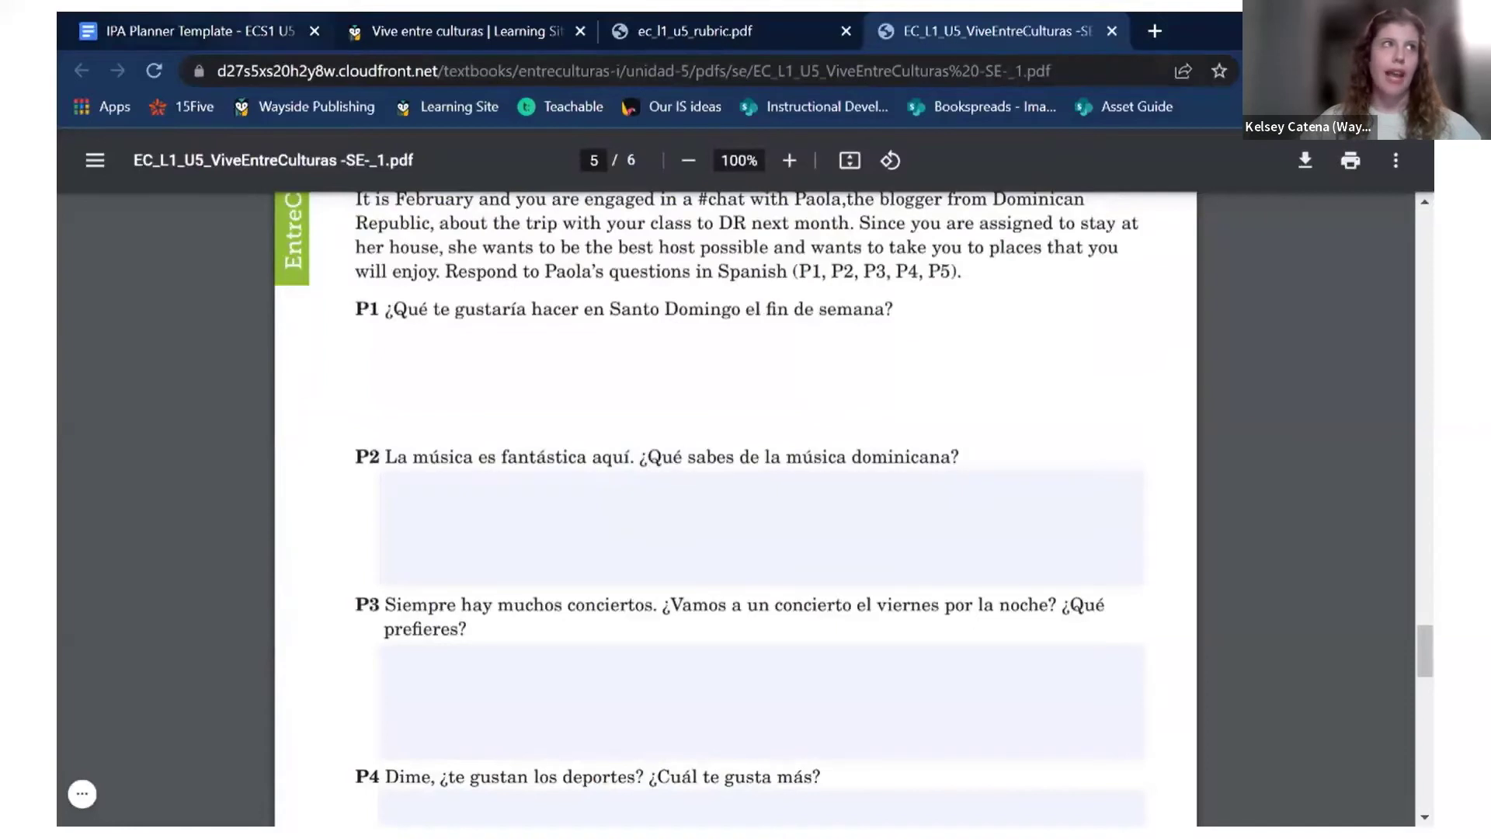
Step: Enter participating in a direct messaging thread with the textbook's blogger, marked (PDF), as the Interpersonal task in the planner
{"action": "key", "text": "ctrl+1"}
{"action": "key", "text": "Return"}
{"action": "key", "text": "Return"}
{"action": "type", "text": "Part"}
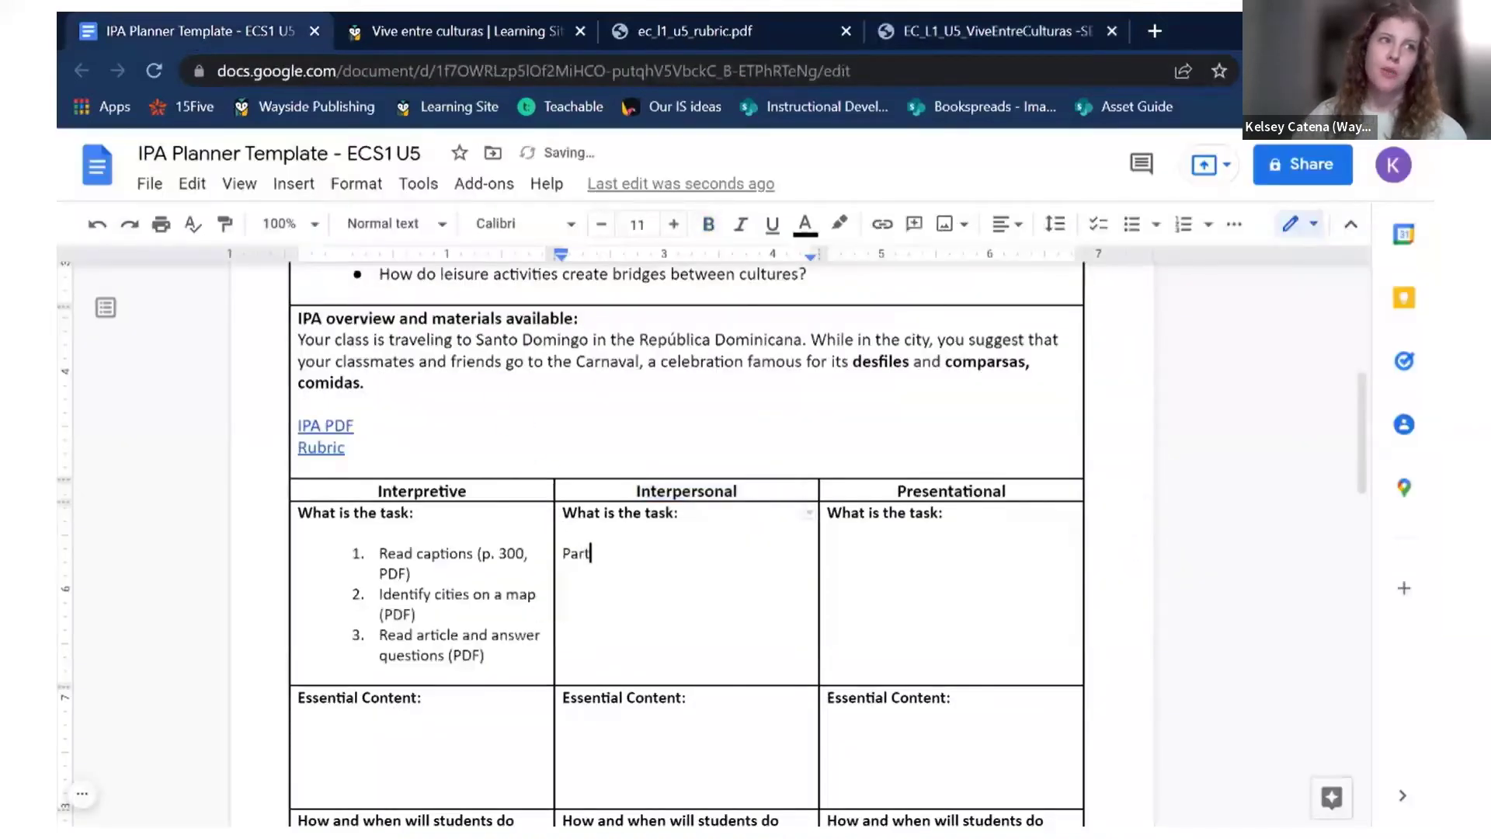
{"action": "type", "text": "icipate in "}
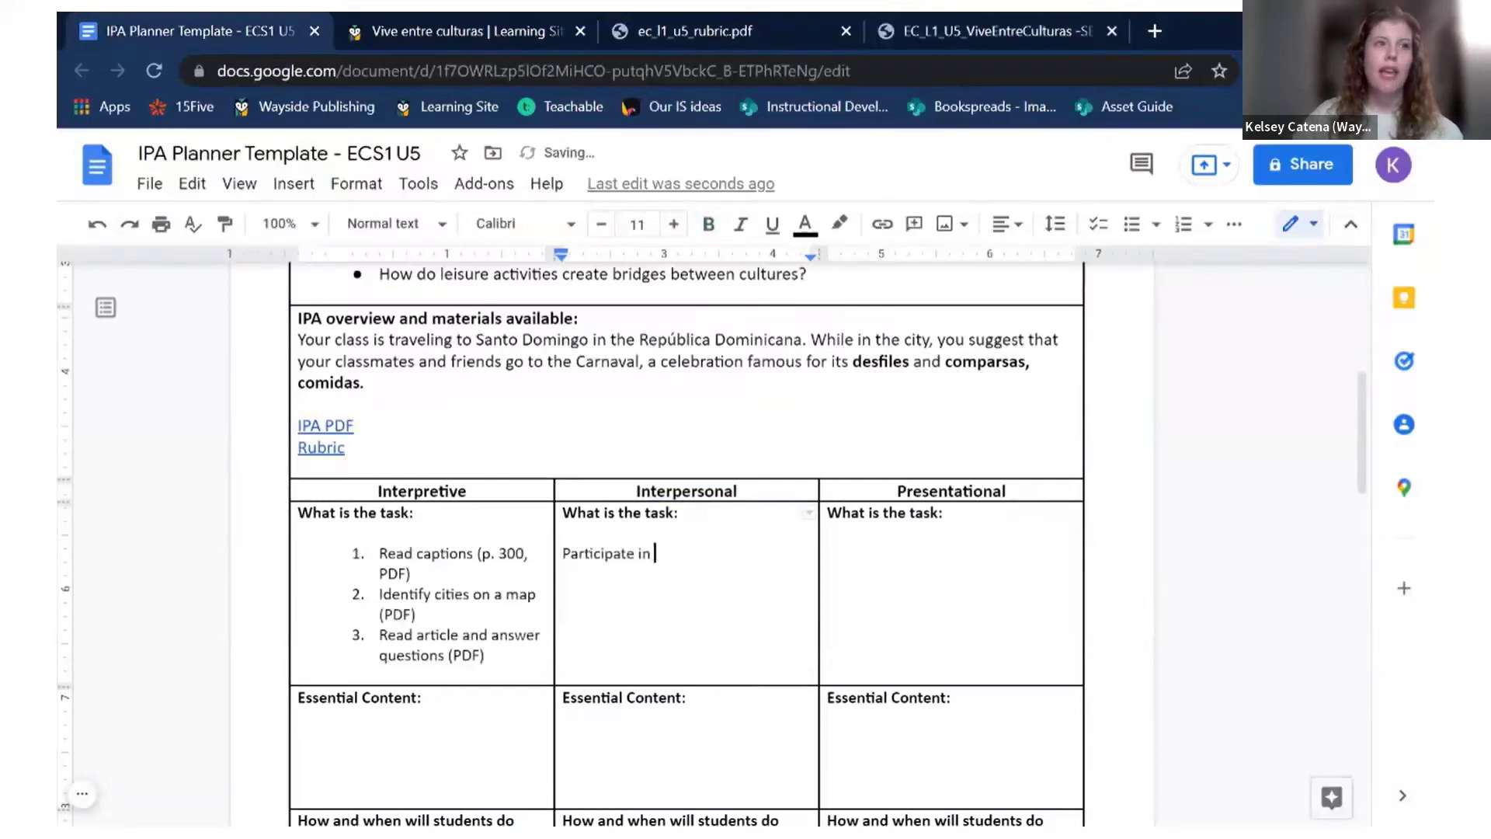
{"action": "type", "text": "a direct mess"}
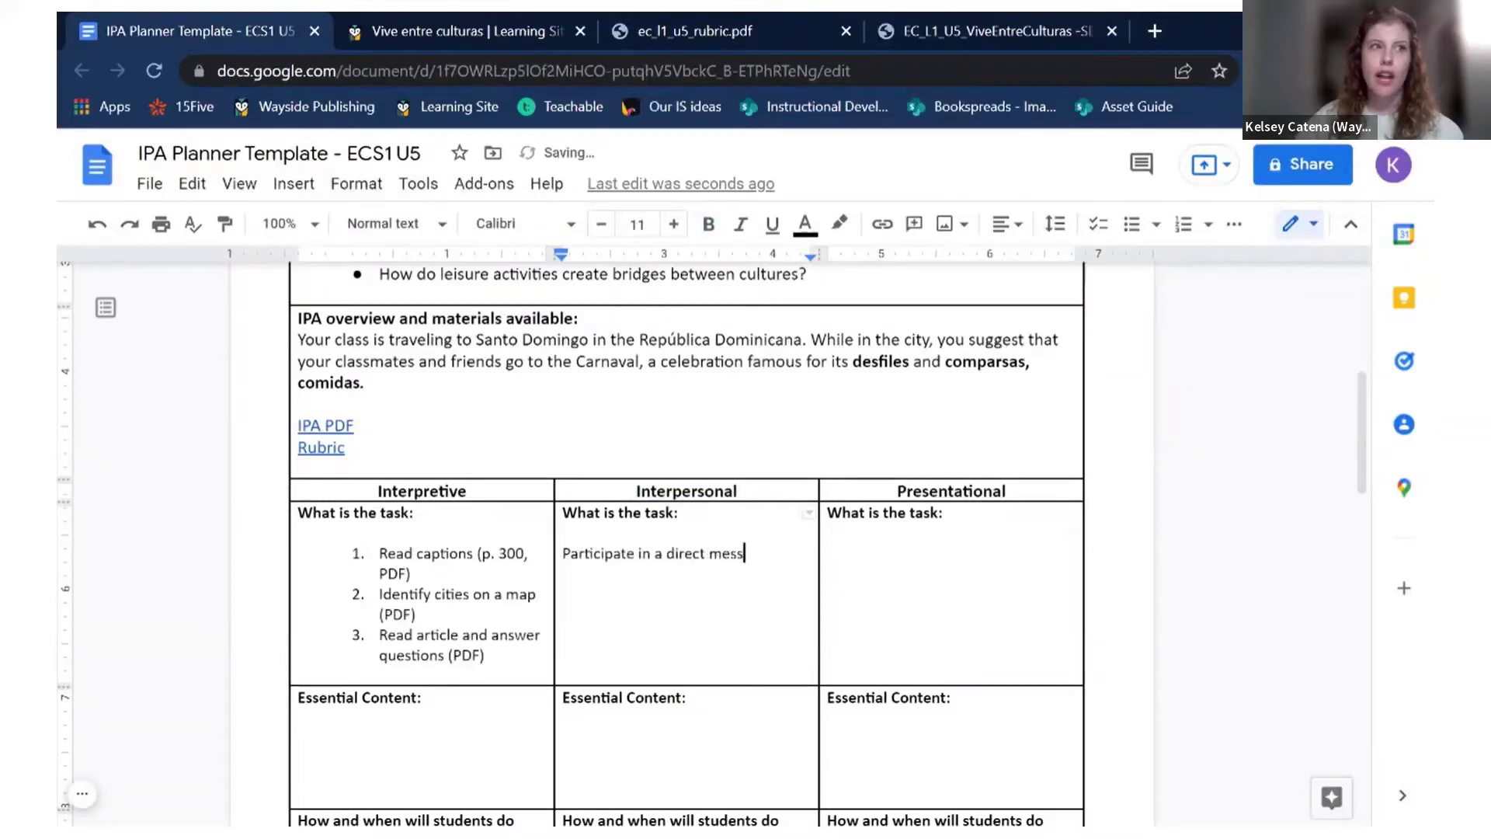
{"action": "type", "text": "aging th"}
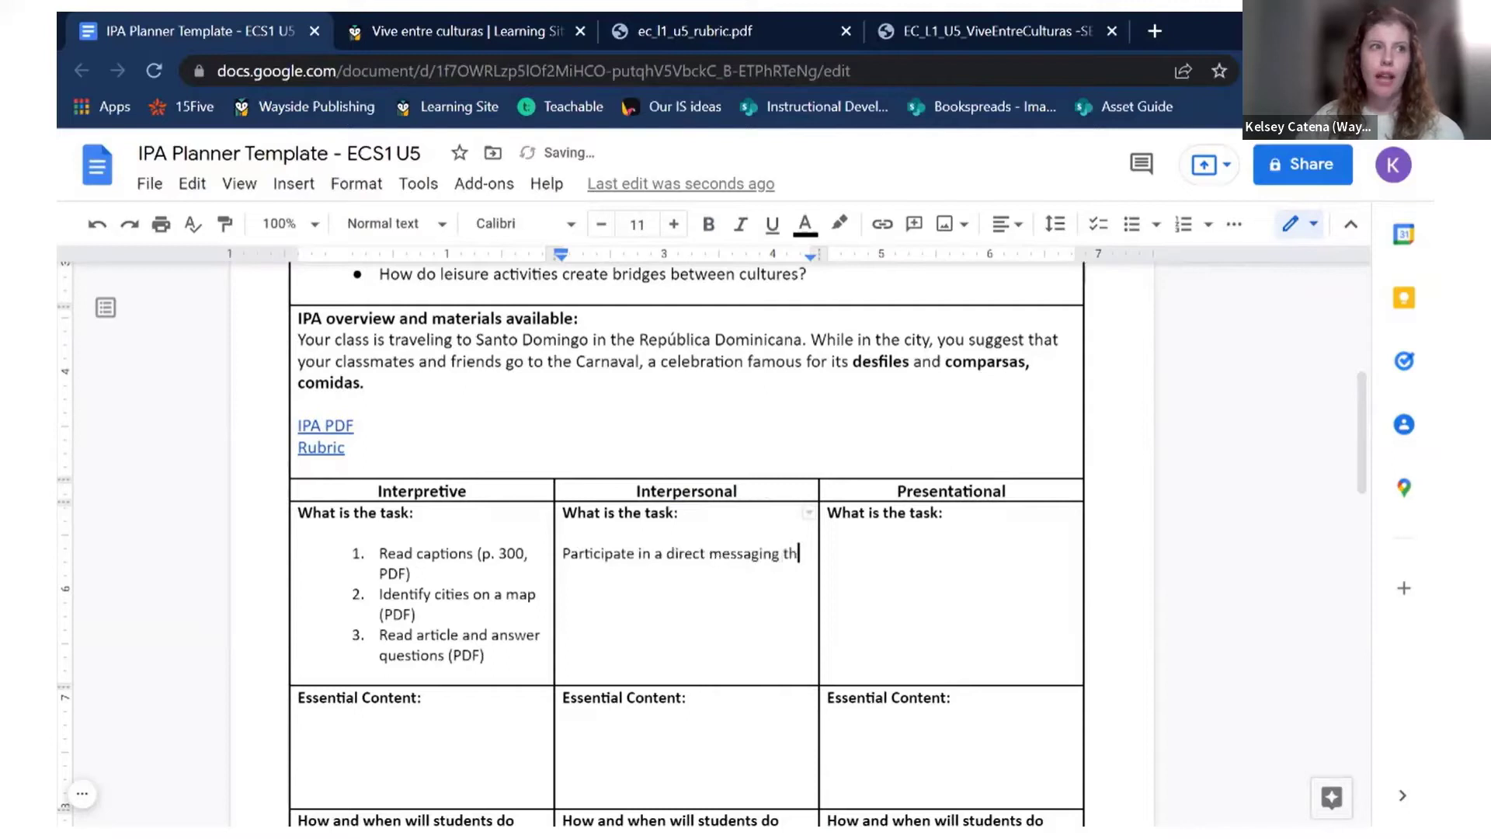
{"action": "type", "text": "read with Paola"}
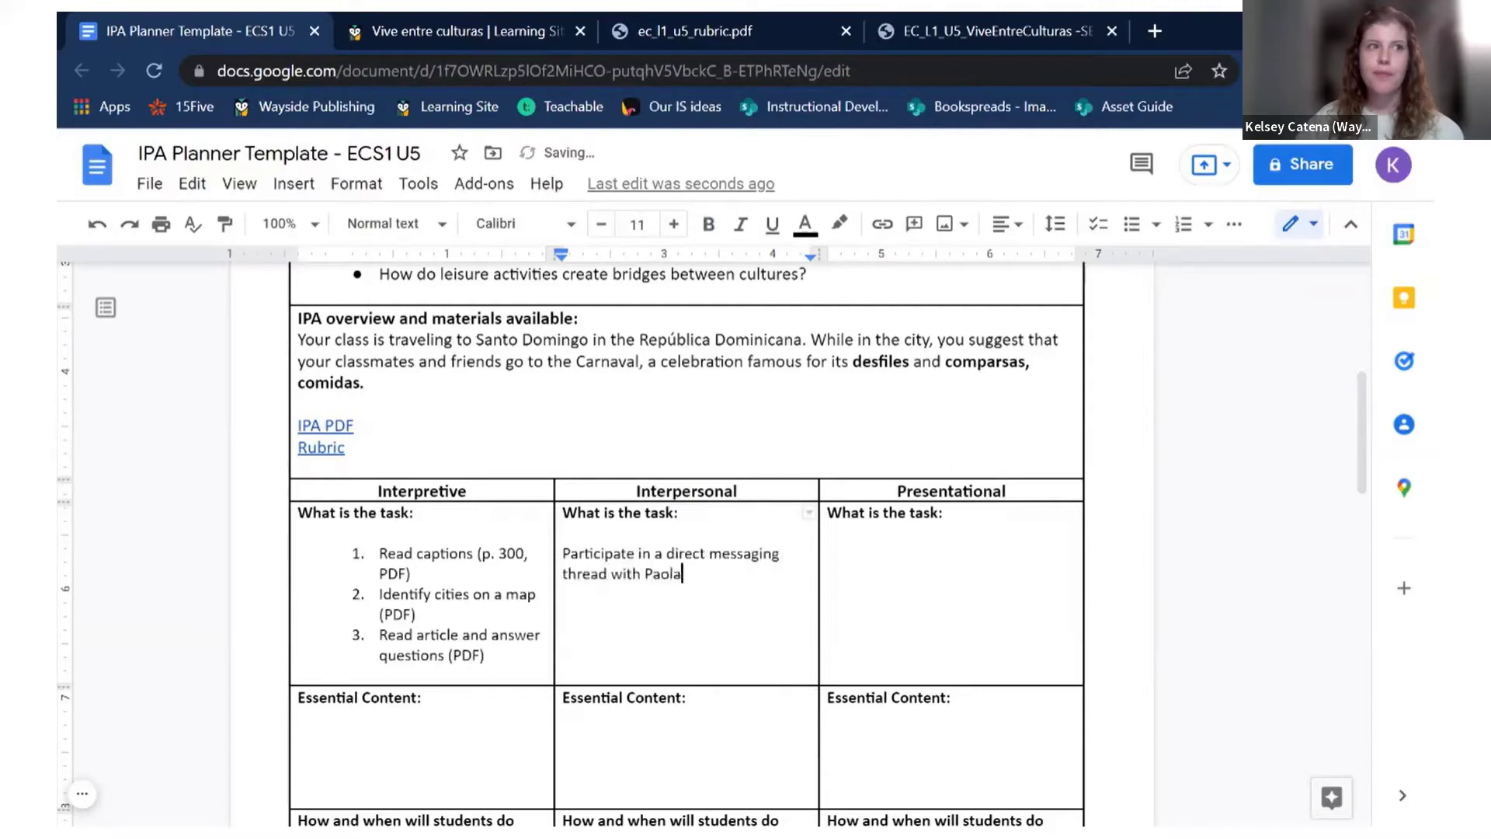
{"action": "type", "text": ". (PDF)"}
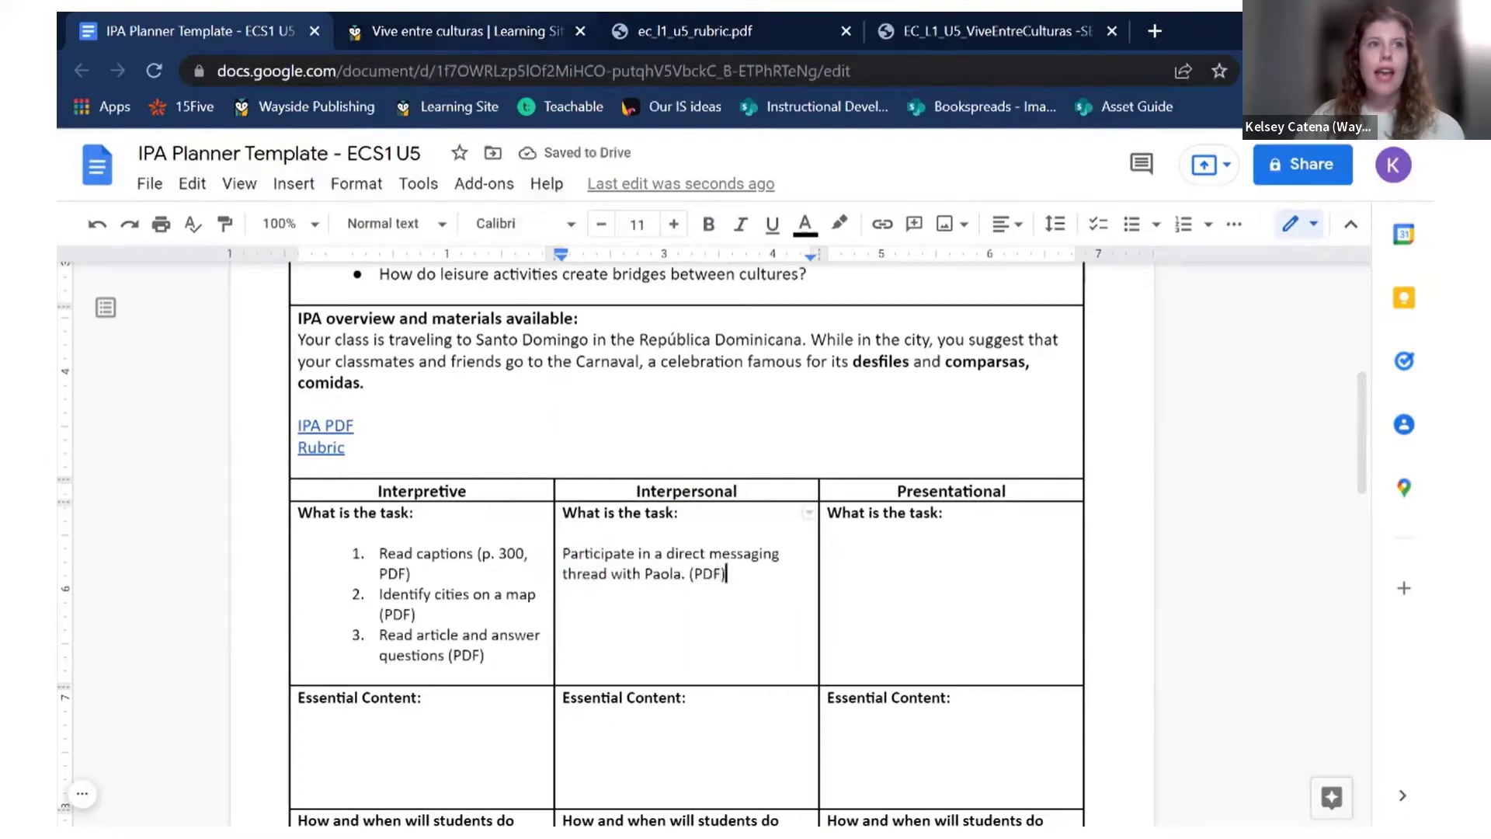
Step: Examine the Presentational Assessment "Turistas en Santo Domingo" in the FlexText section and its related items
{"action": "double_click", "coordinate": [944, 494]}
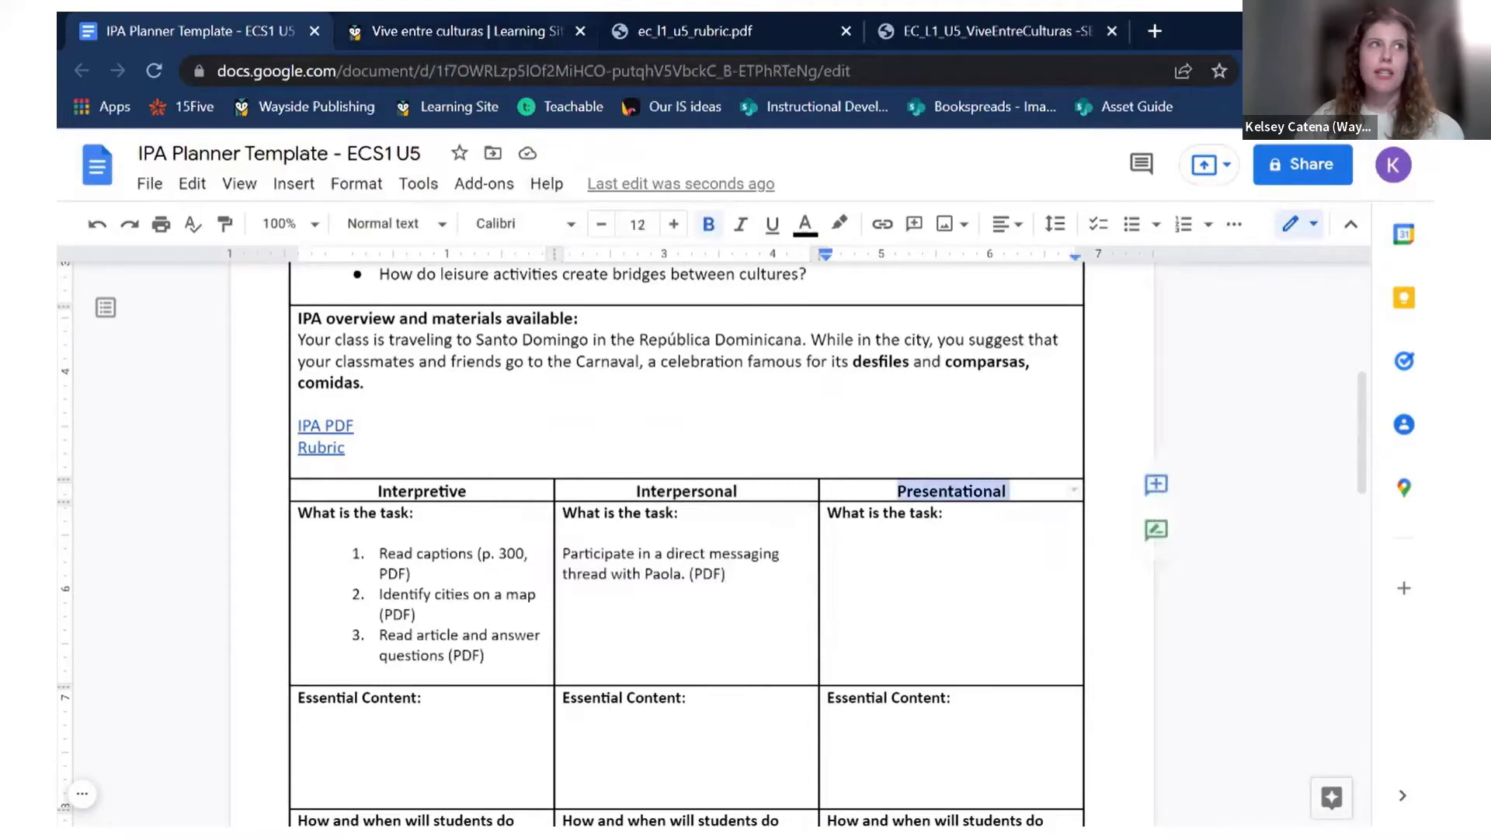
{"action": "left_click", "coordinate": [466, 31]}
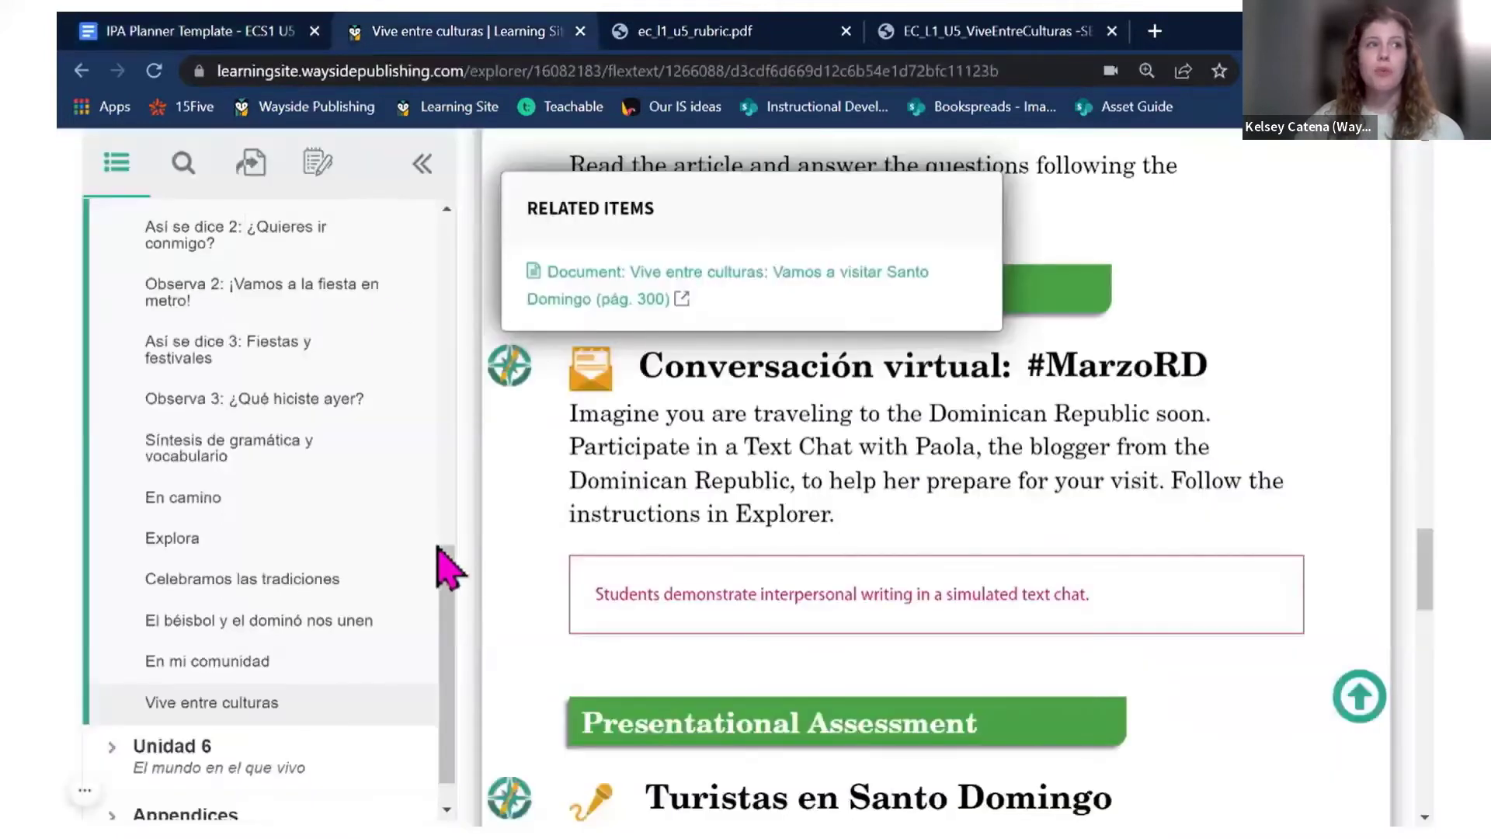
{"action": "scroll", "coordinate": [438, 548], "scroll_direction": "down", "scroll_amount": 1}
{"action": "scroll", "coordinate": [437, 548], "scroll_direction": "down", "scroll_amount": 3}
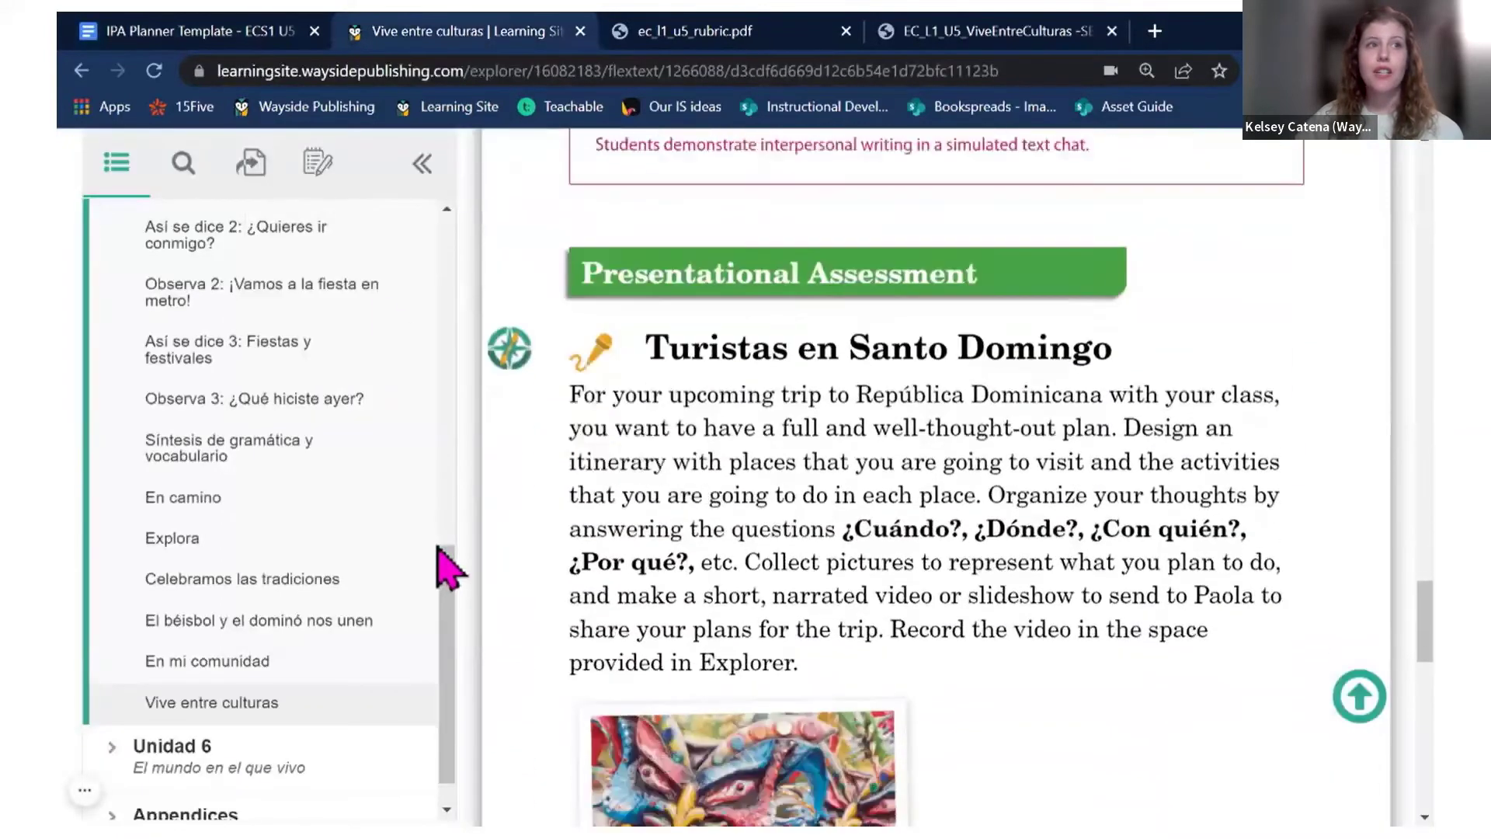
{"action": "key", "text": "Down"}
{"action": "key", "text": "Down"}
{"action": "key", "text": "Down"}
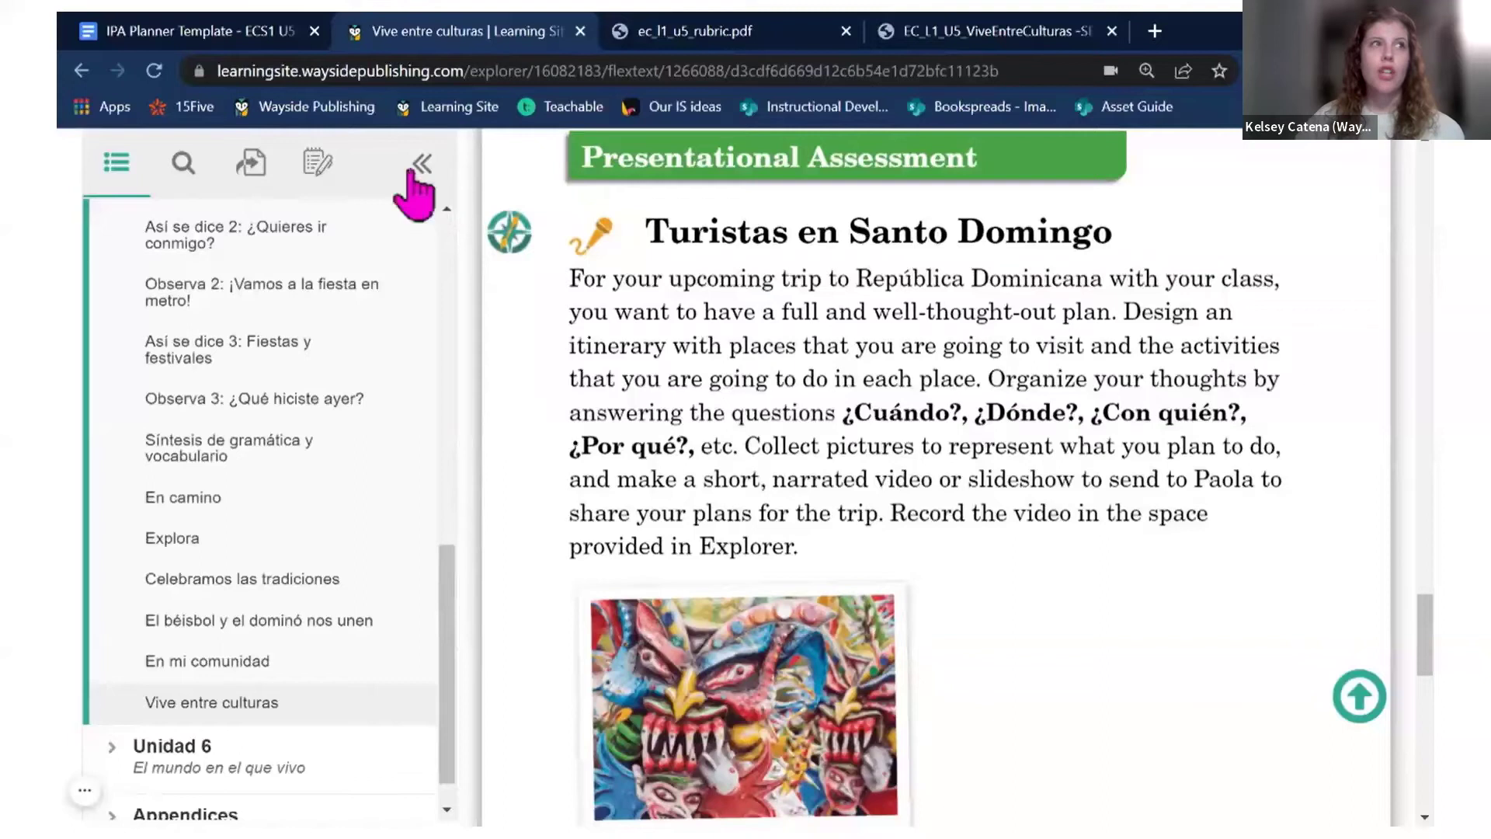
{"action": "left_click", "coordinate": [510, 232]}
{"action": "scroll", "coordinate": [544, 326], "scroll_direction": "up", "scroll_amount": 1}
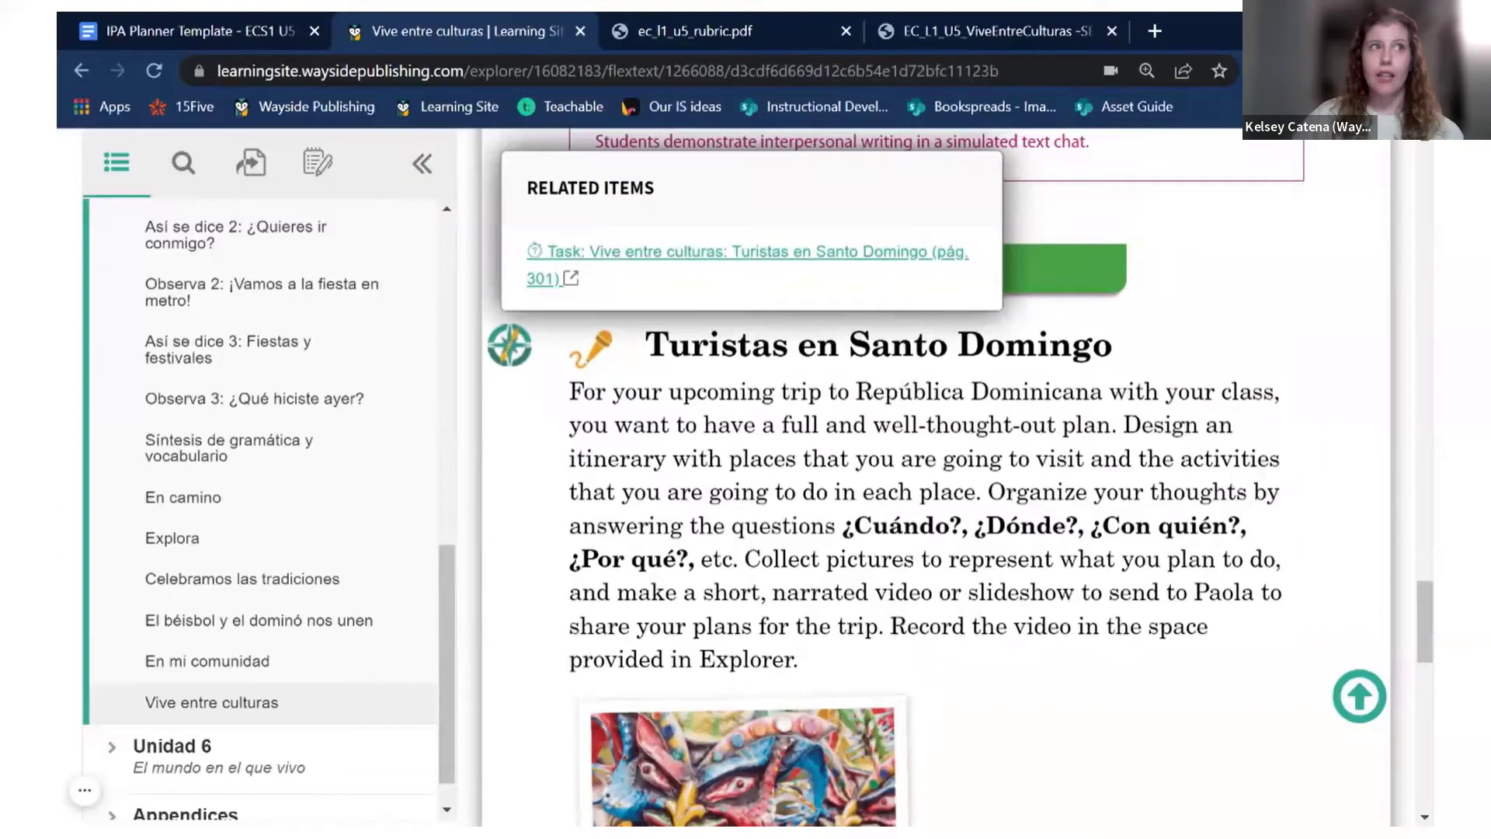
Step: Open the related task "Turistas en Santo Domingo (pág. 301)", start an attempt to view its question and recording options, and cancel the attempt
{"action": "left_click", "coordinate": [536, 252]}
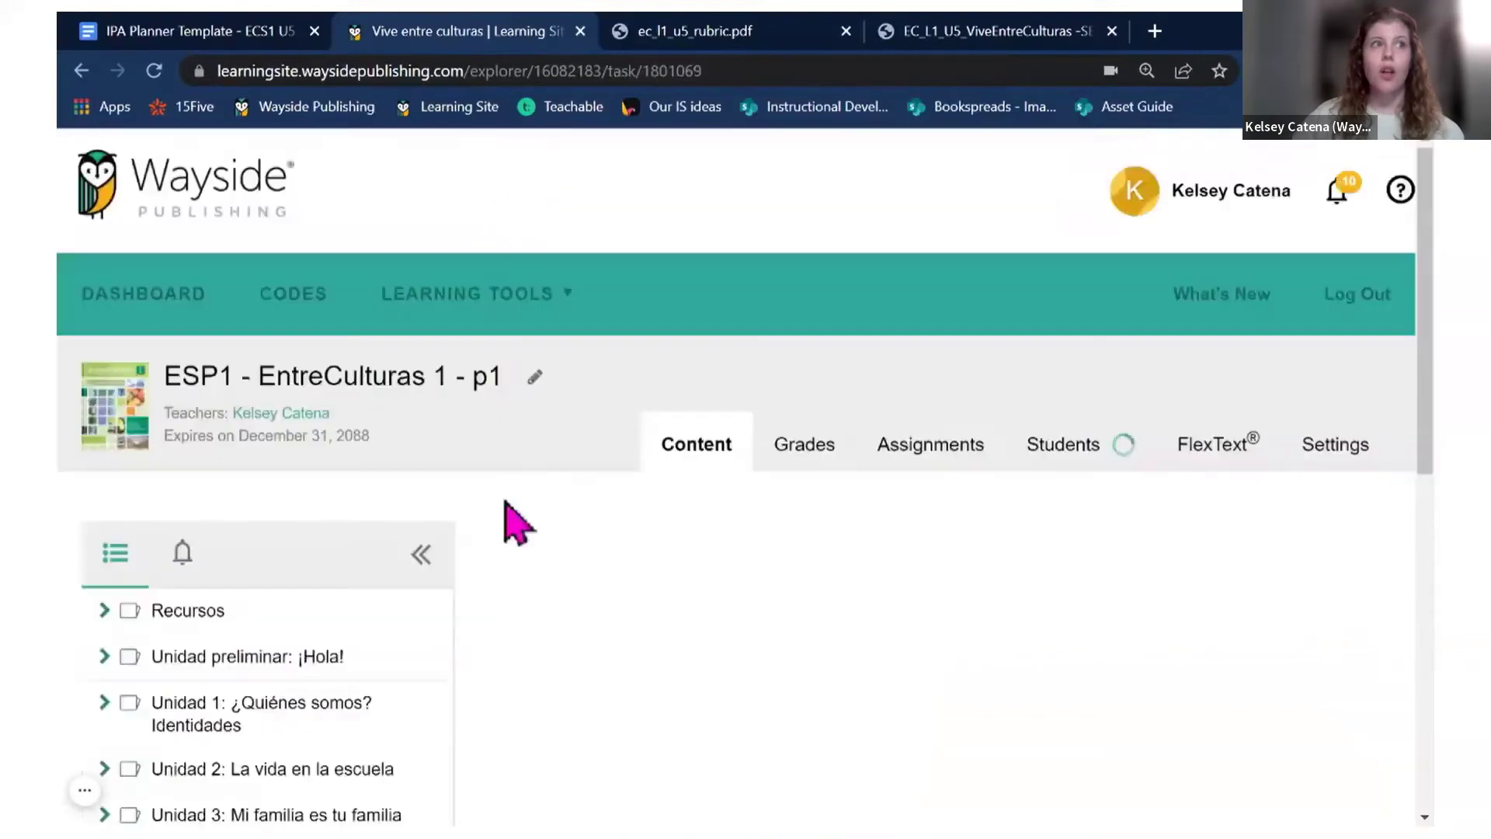
{"action": "scroll", "coordinate": [453, 763], "scroll_direction": "down", "scroll_amount": 2}
{"action": "scroll", "coordinate": [452, 765], "scroll_direction": "down", "scroll_amount": 2}
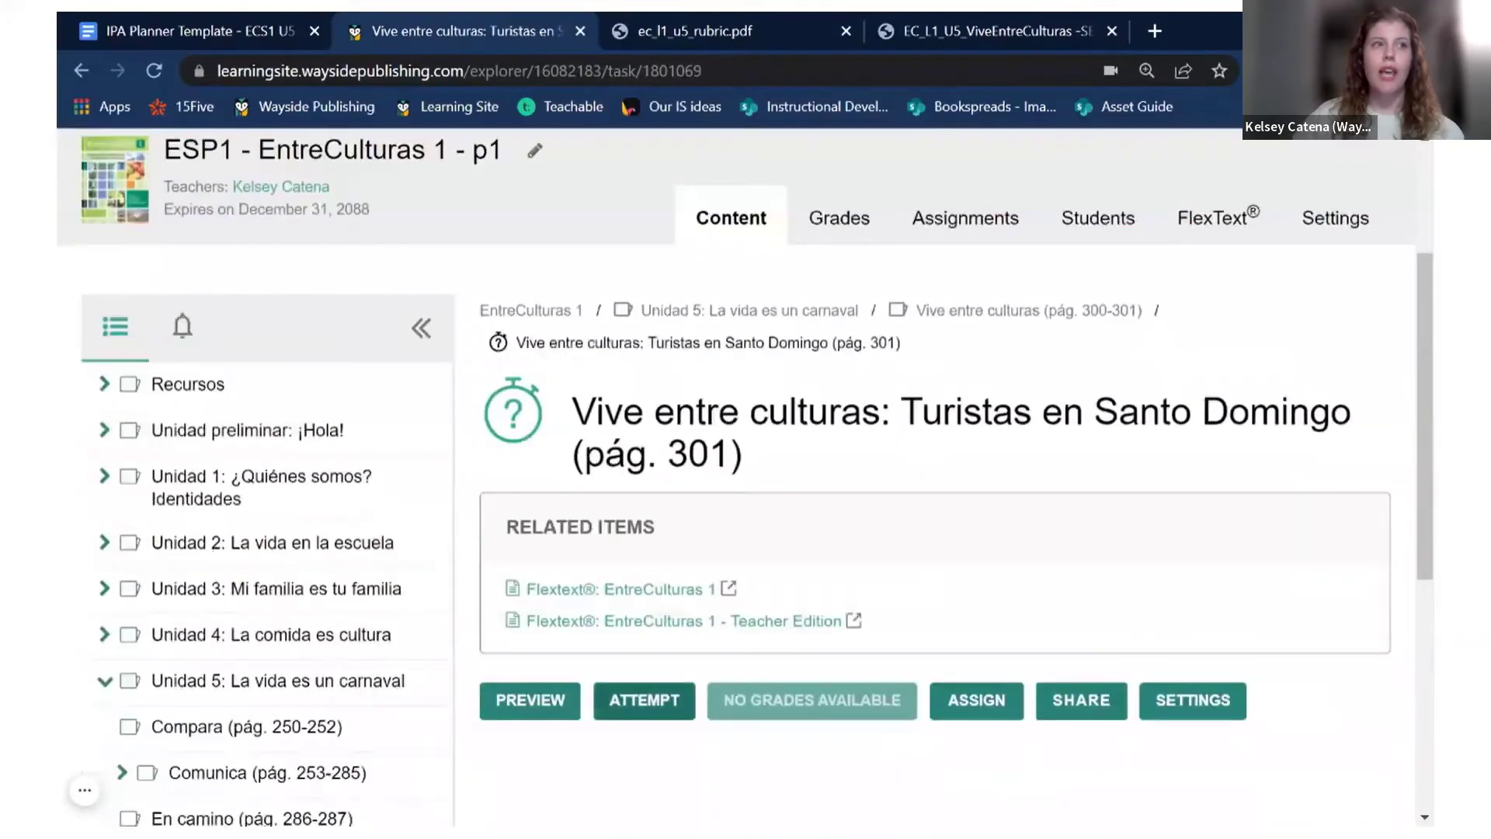
{"action": "left_click", "coordinate": [644, 700]}
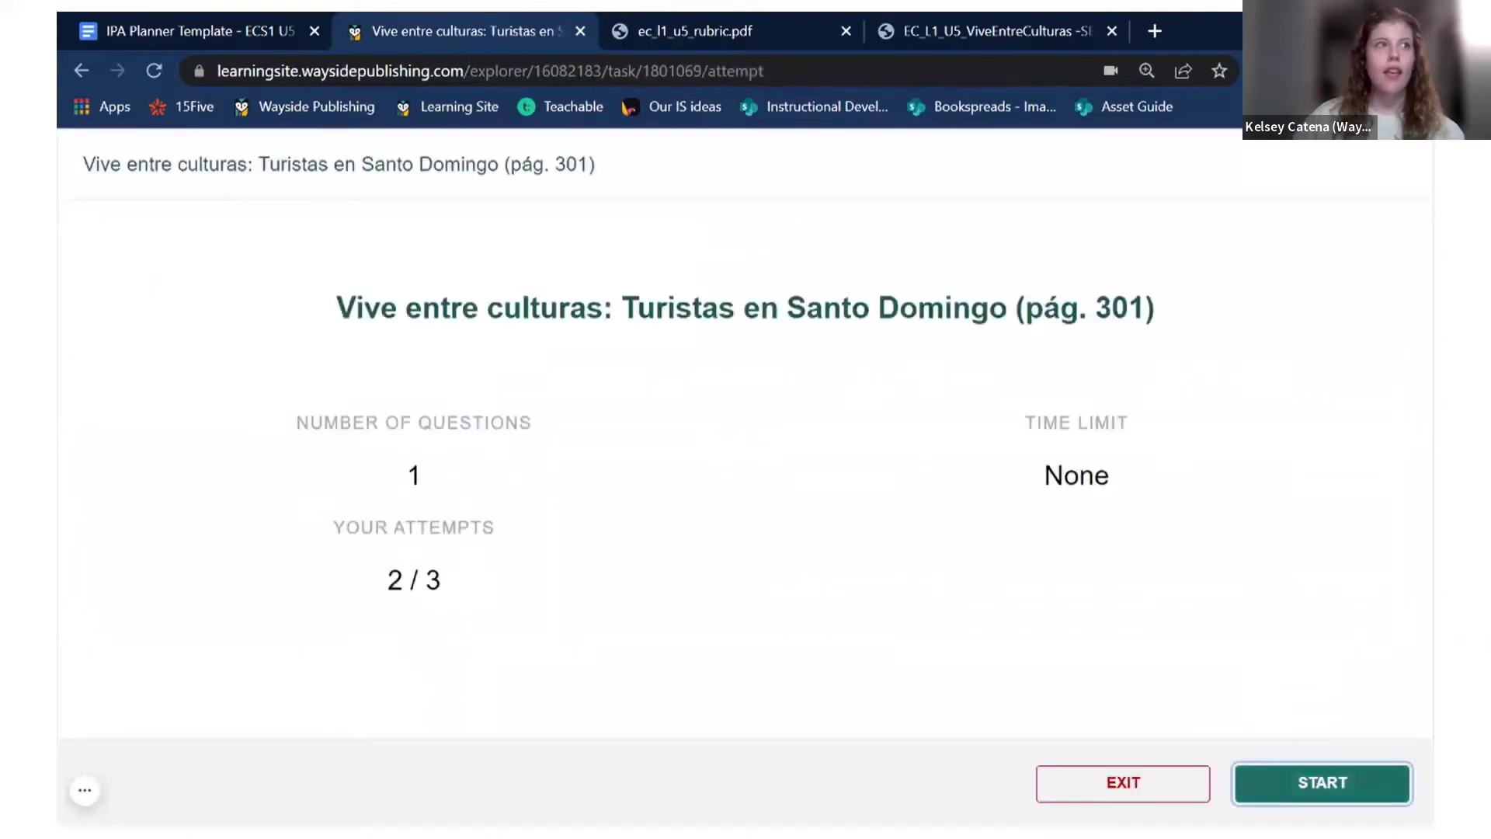
{"action": "left_click", "coordinate": [1323, 782]}
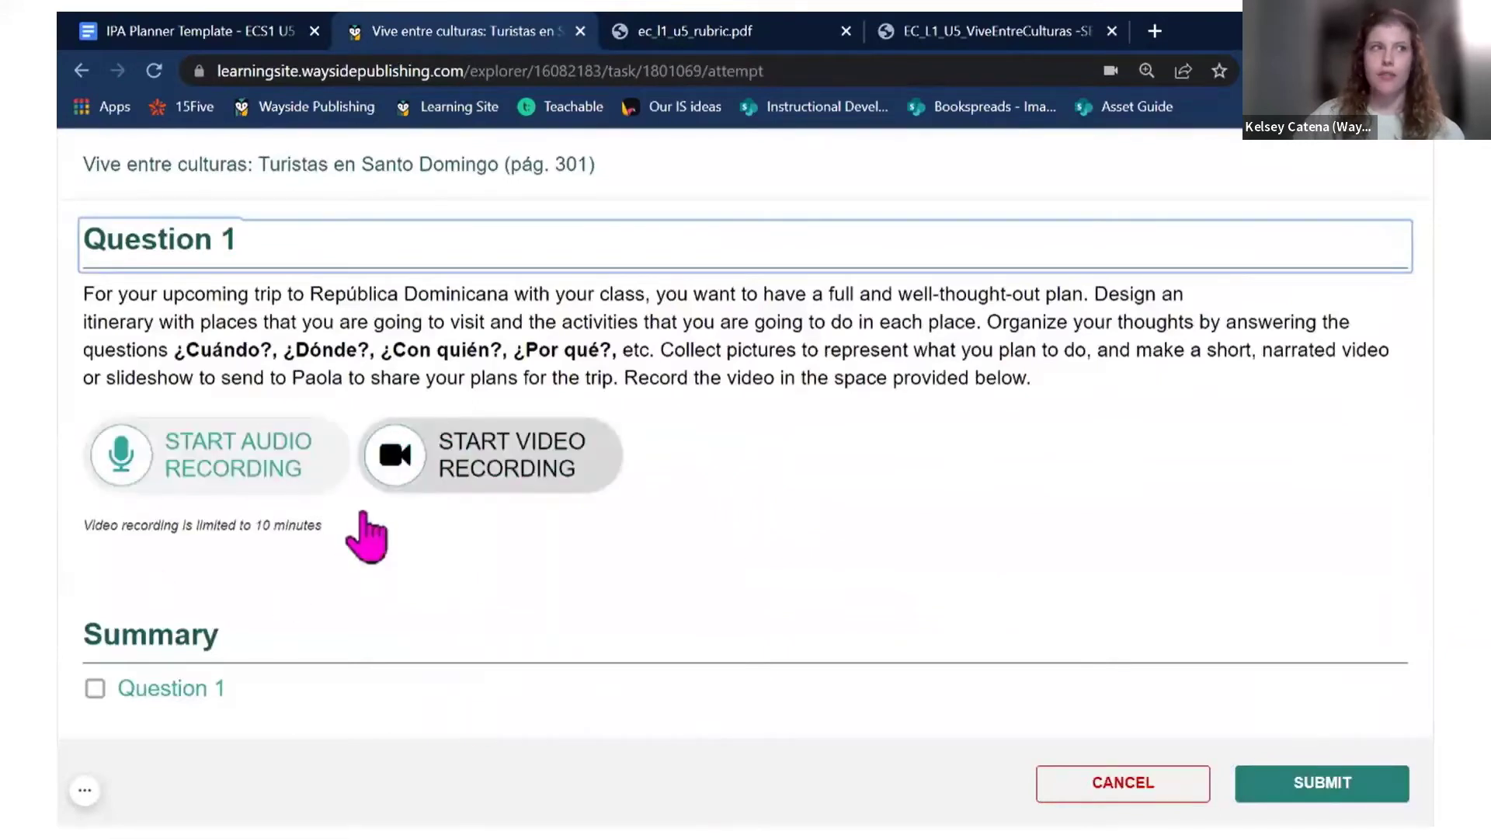
{"action": "left_click", "coordinate": [1130, 785]}
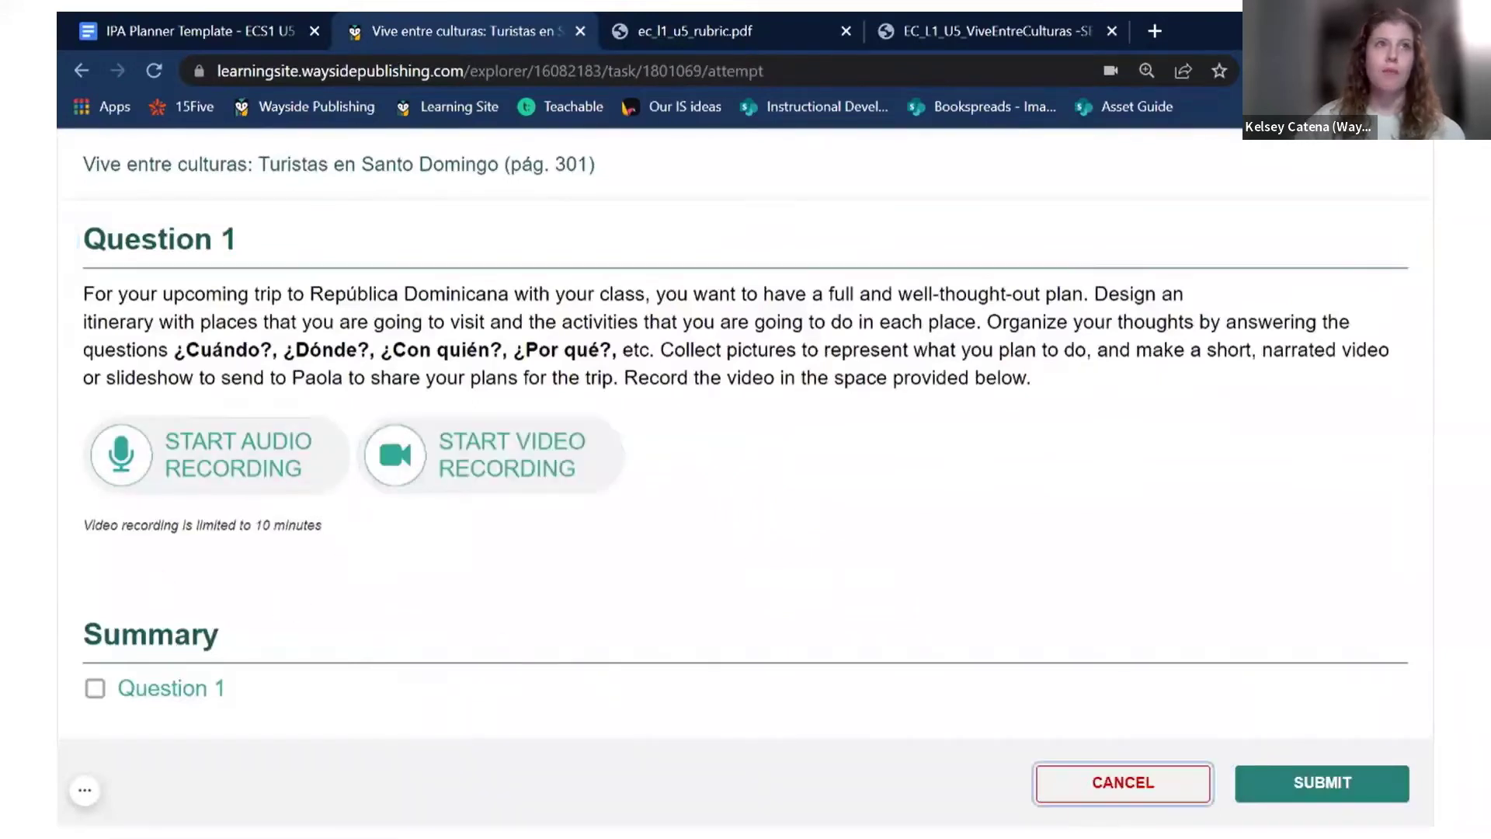
{"action": "key", "text": "Return"}
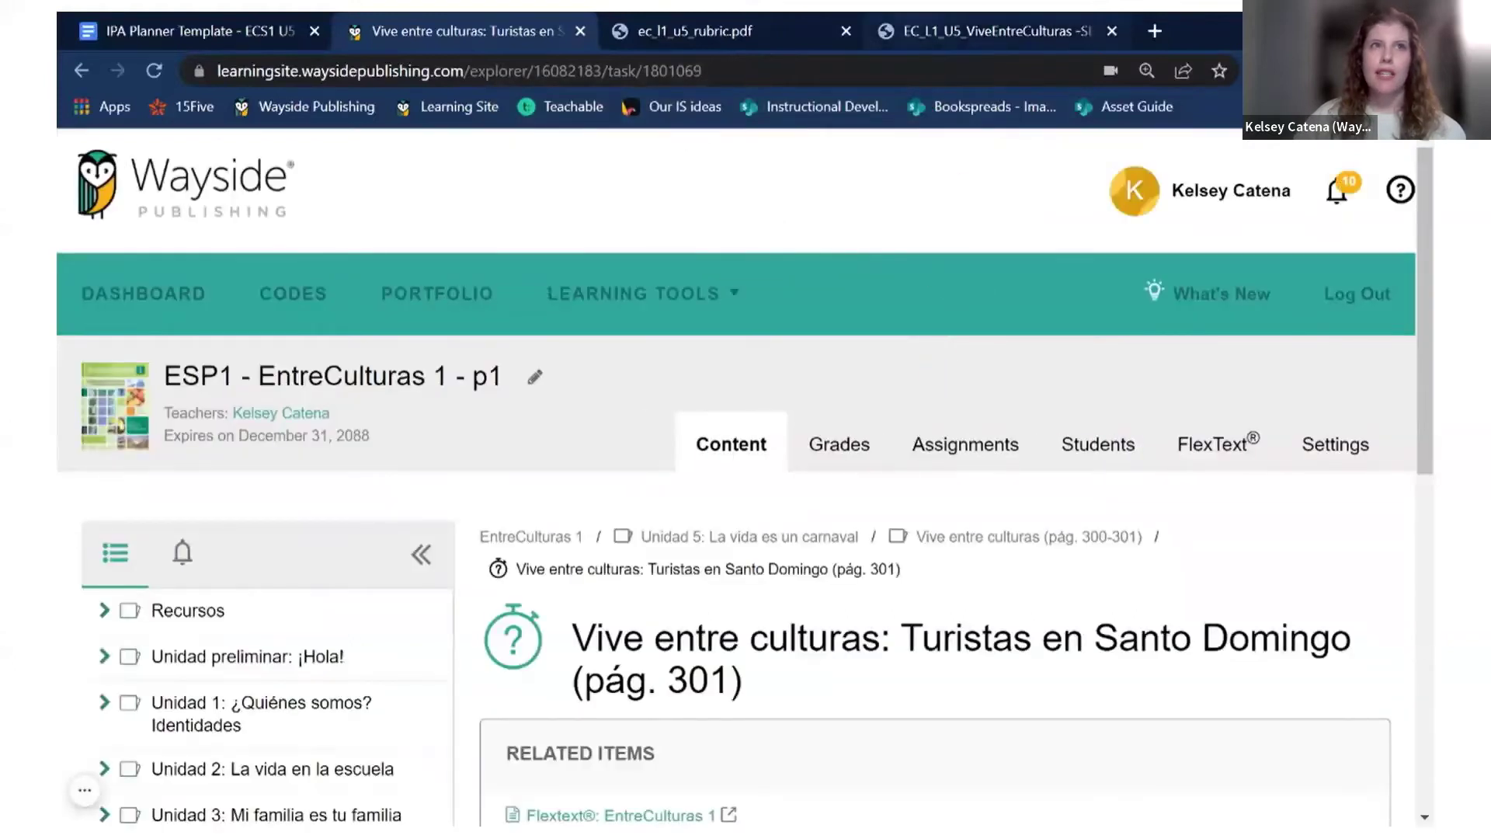
Step: Review the Presentational Assessment "Turistas en Santo Domingo" instructions and writing space in the Vive entre culturas PDF
{"action": "left_click", "coordinate": [1010, 35]}
{"action": "scroll", "coordinate": [1141, 476], "scroll_direction": "down", "scroll_amount": 5}
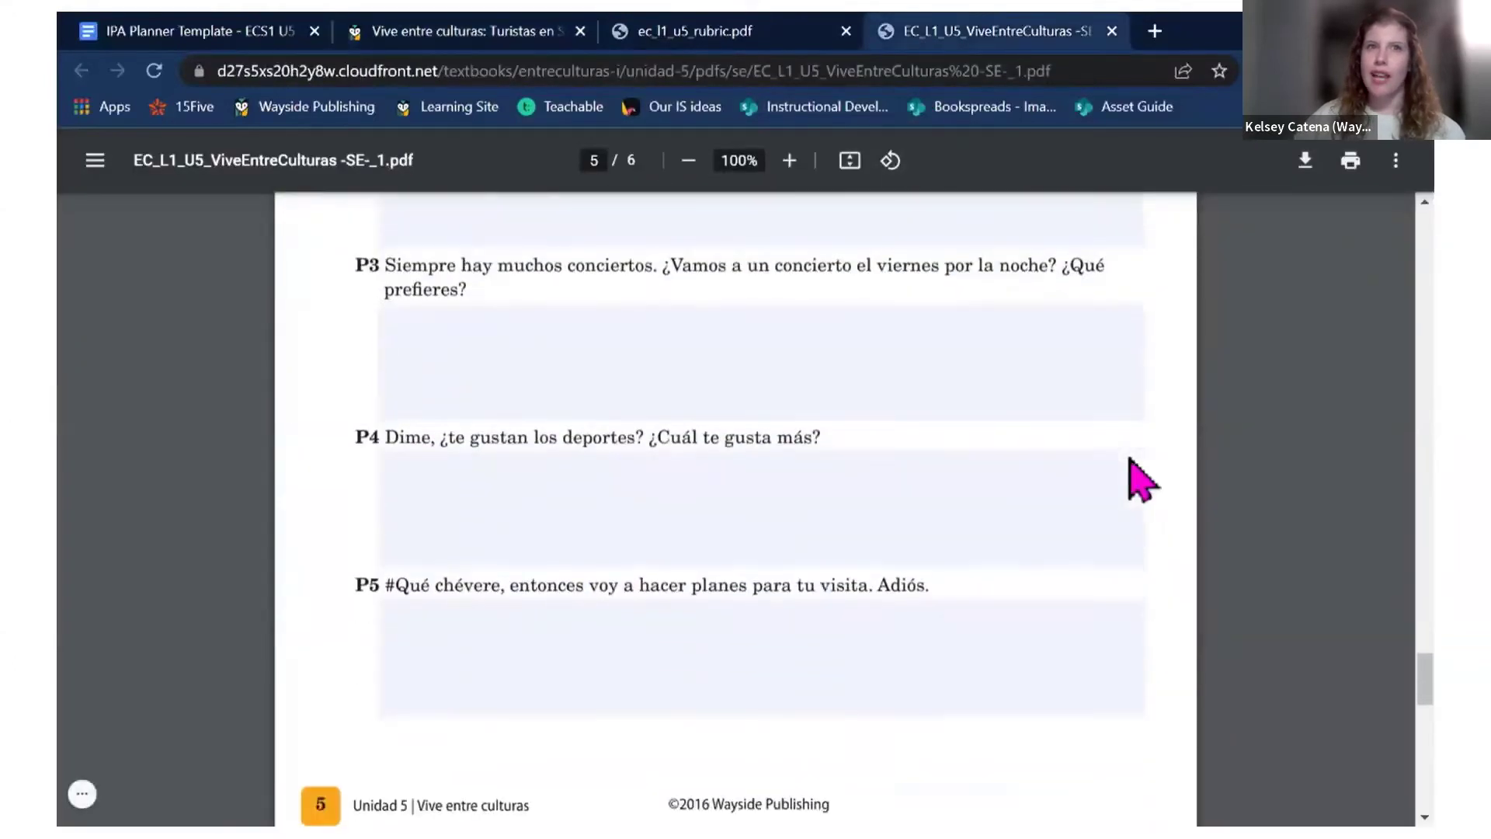
{"action": "scroll", "coordinate": [1142, 477], "scroll_direction": "down", "scroll_amount": 8}
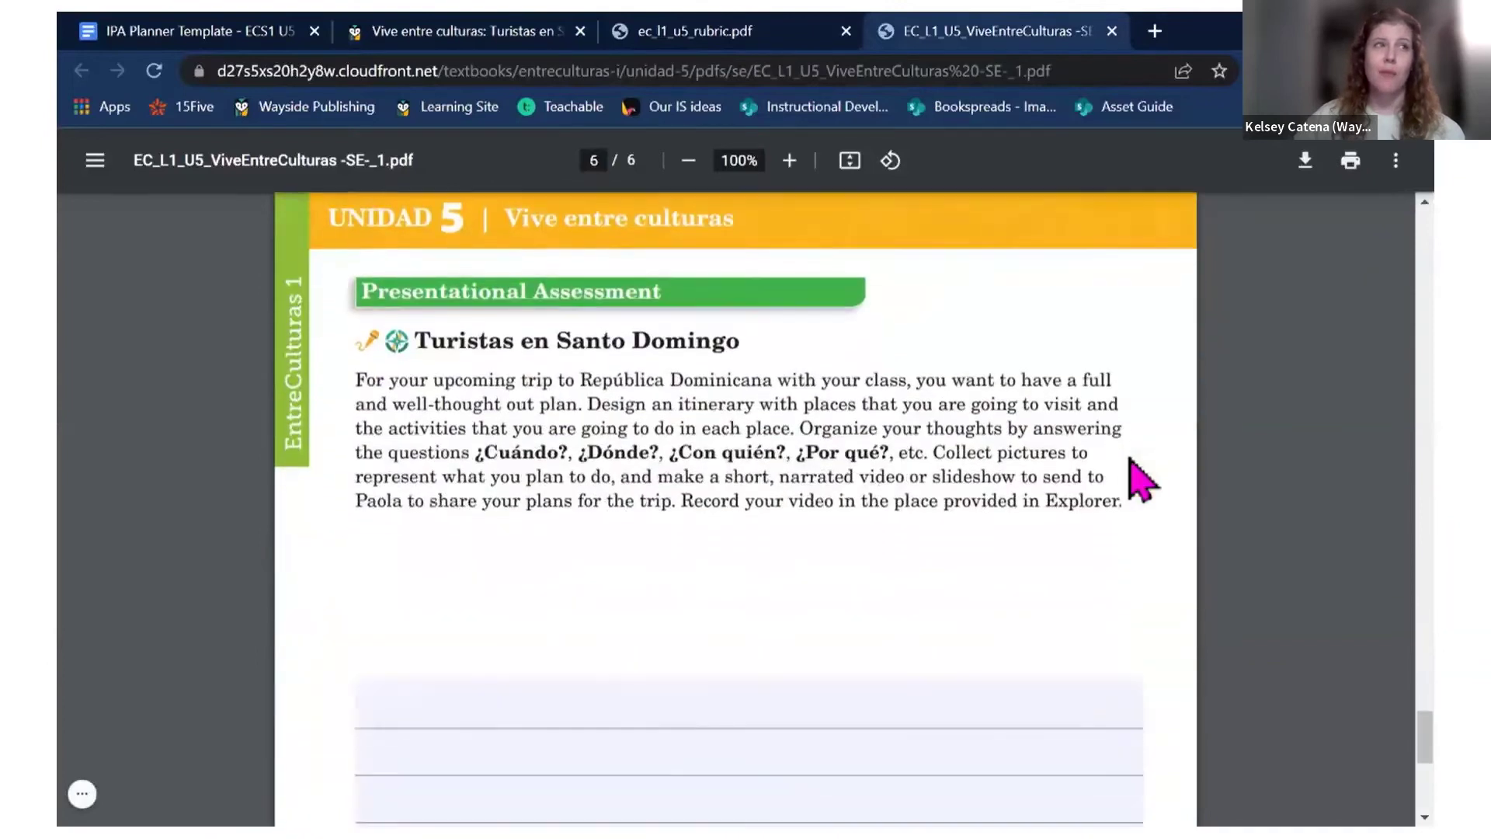
{"action": "scroll", "coordinate": [1142, 478], "scroll_direction": "down", "scroll_amount": 3}
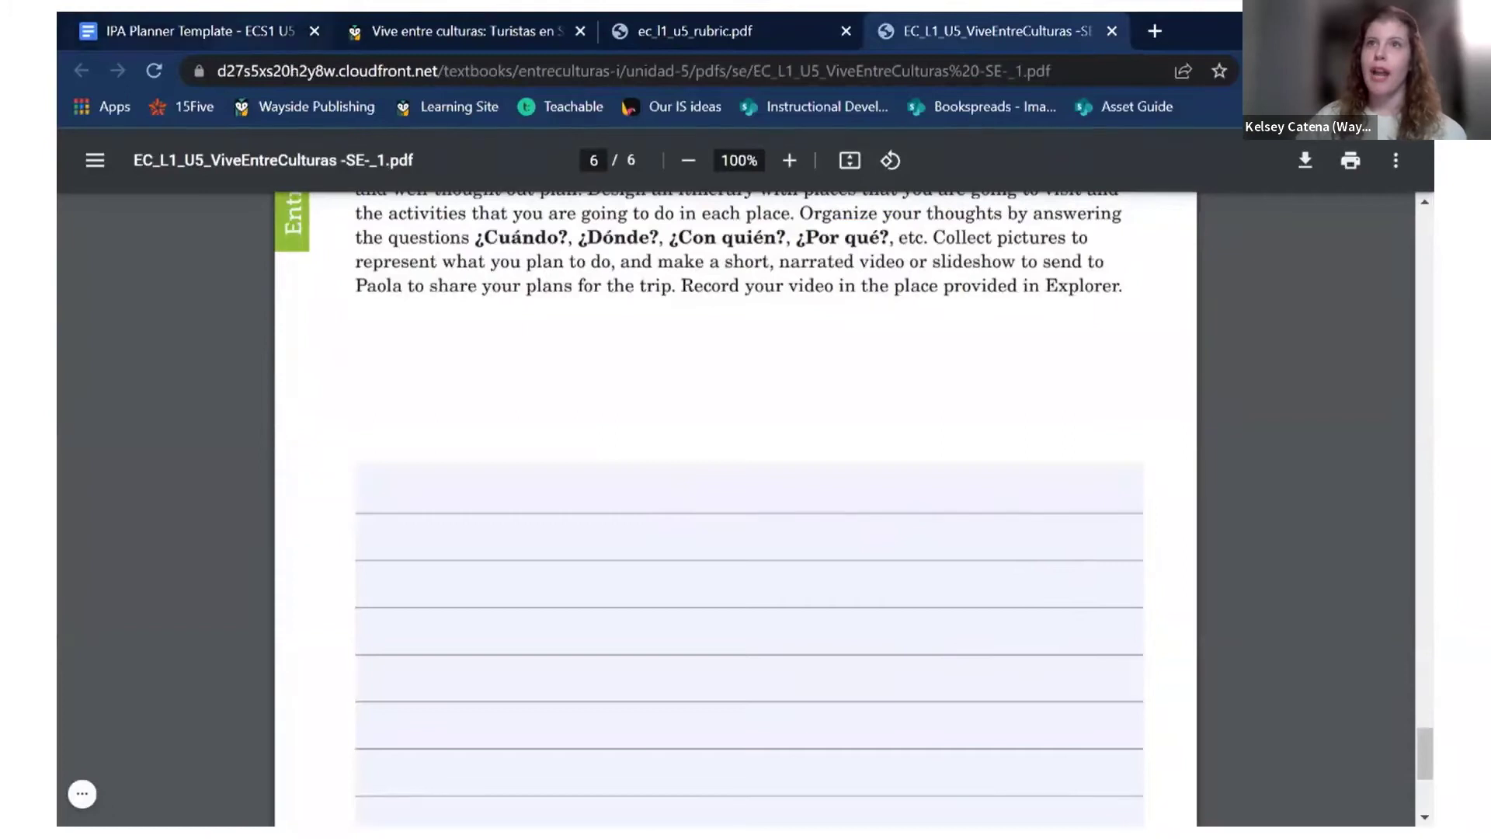
Step: Enter creating a slideshow for the textbook's blogger explaining what they are going to do, marked (PDF, Task - Audio/Video Recording), as the planner's Presentational task
{"action": "left_click", "coordinate": [201, 31]}
{"action": "left_click", "coordinate": [885, 604]}
{"action": "key", "text": "Return"}
{"action": "type", "text": "Create "}
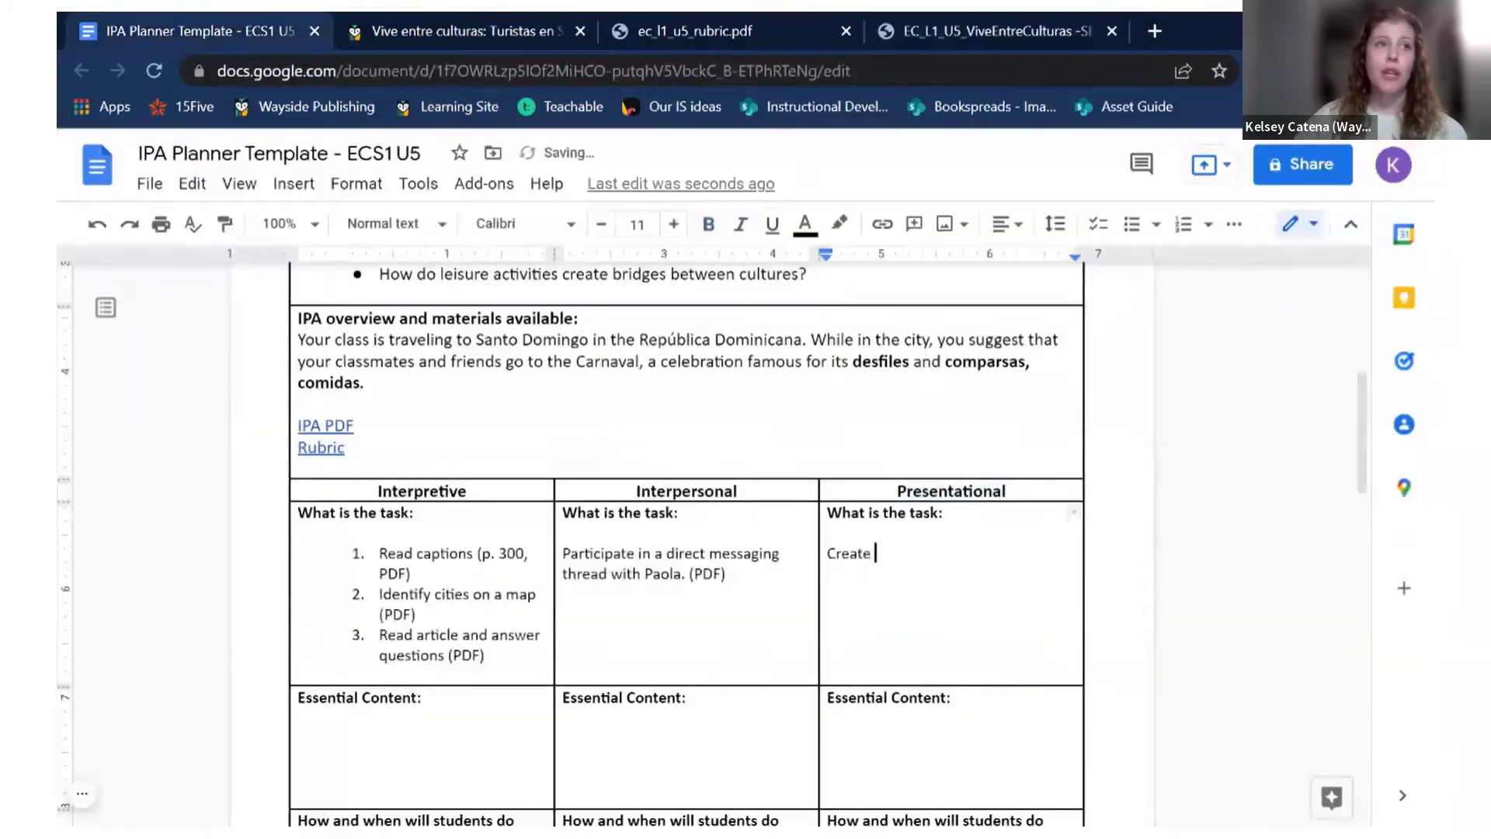
{"action": "type", "text": "a slideshow for "}
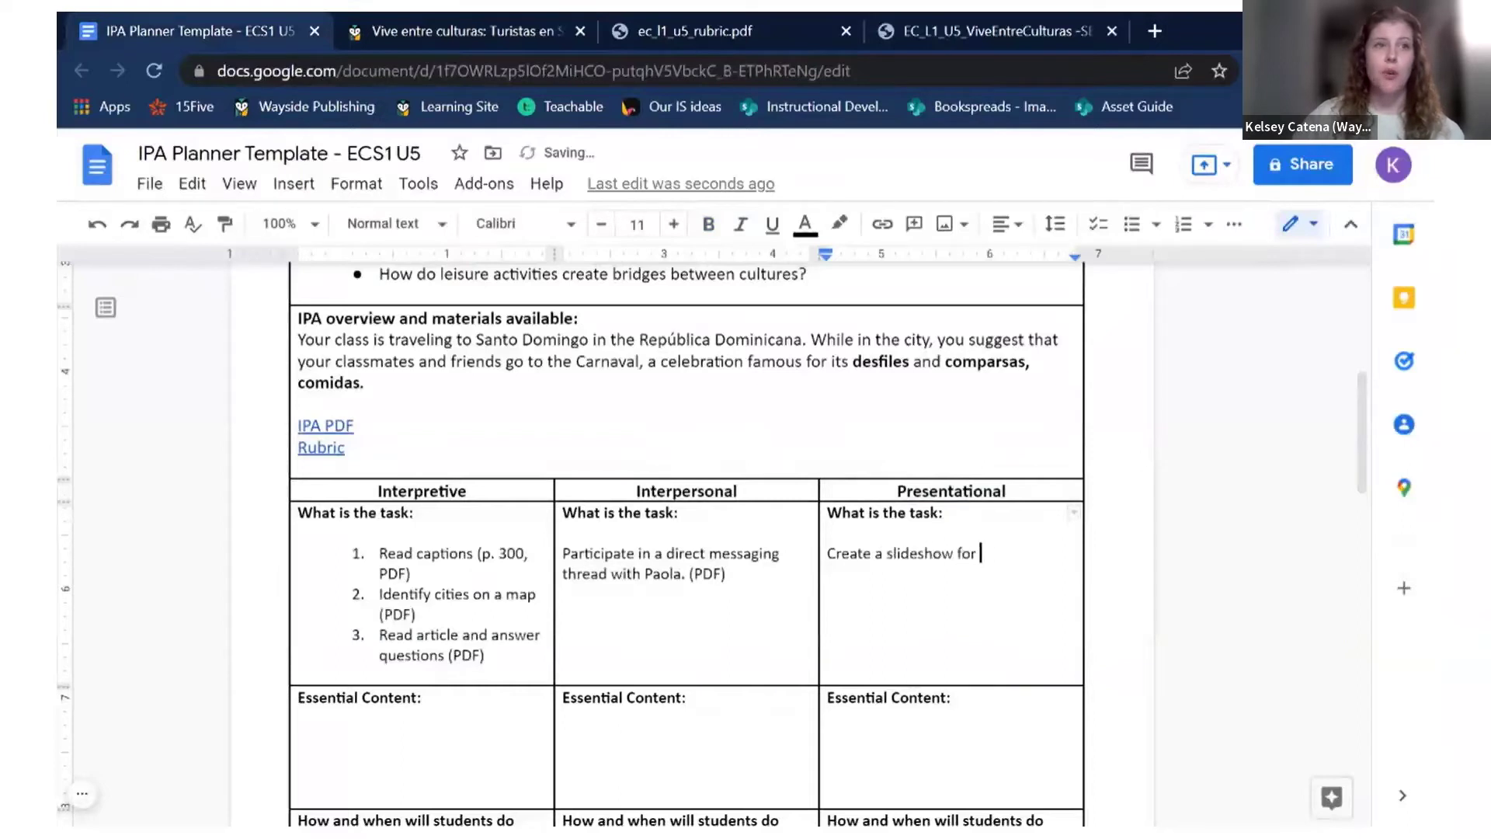
{"action": "type", "text": "Paola explai"}
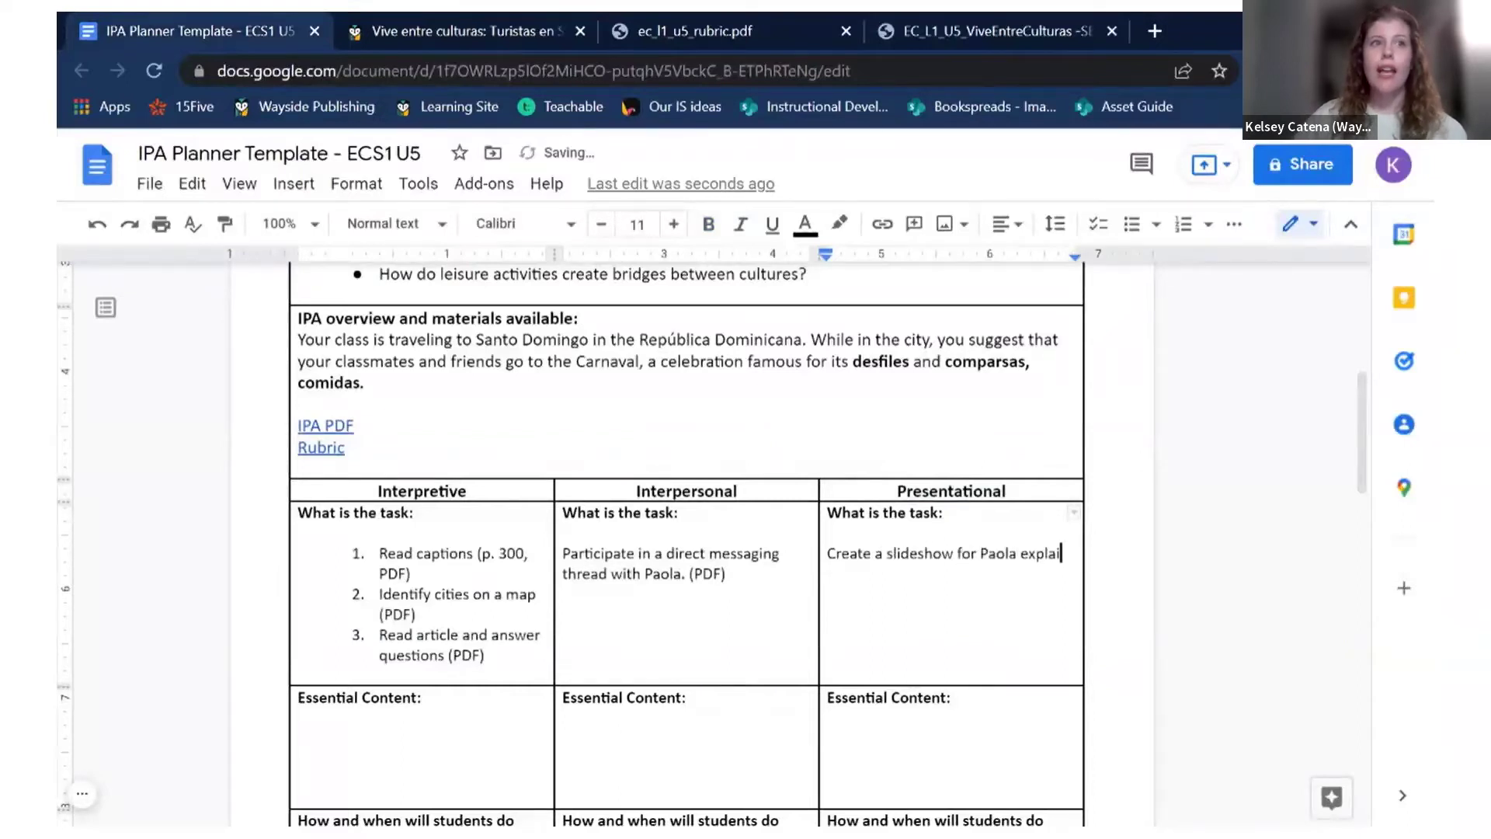
{"action": "type", "text": "ning what they"}
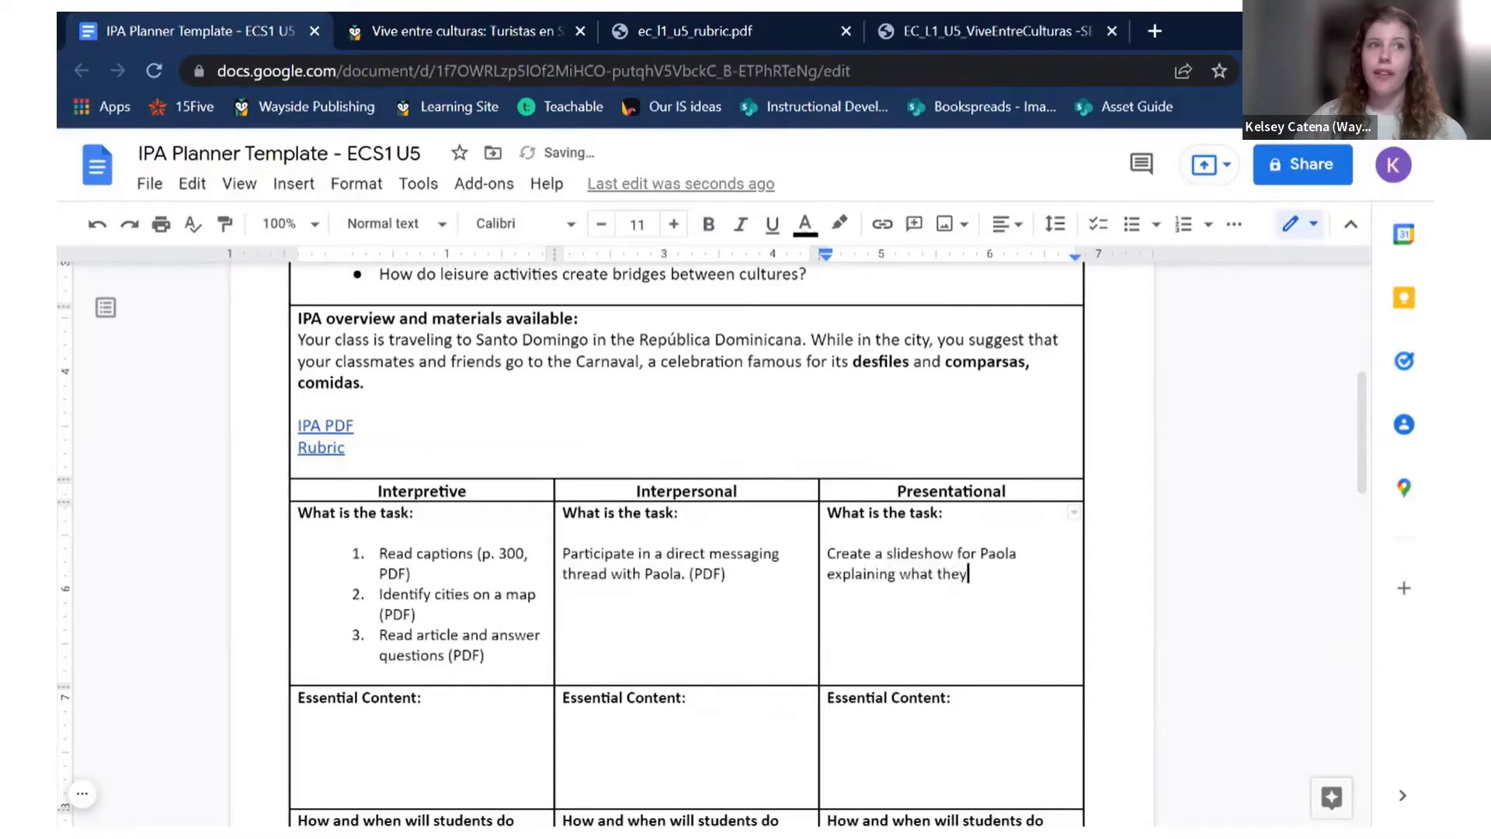
{"action": "type", "text": " are going to do. (PDF, Task - Audi"}
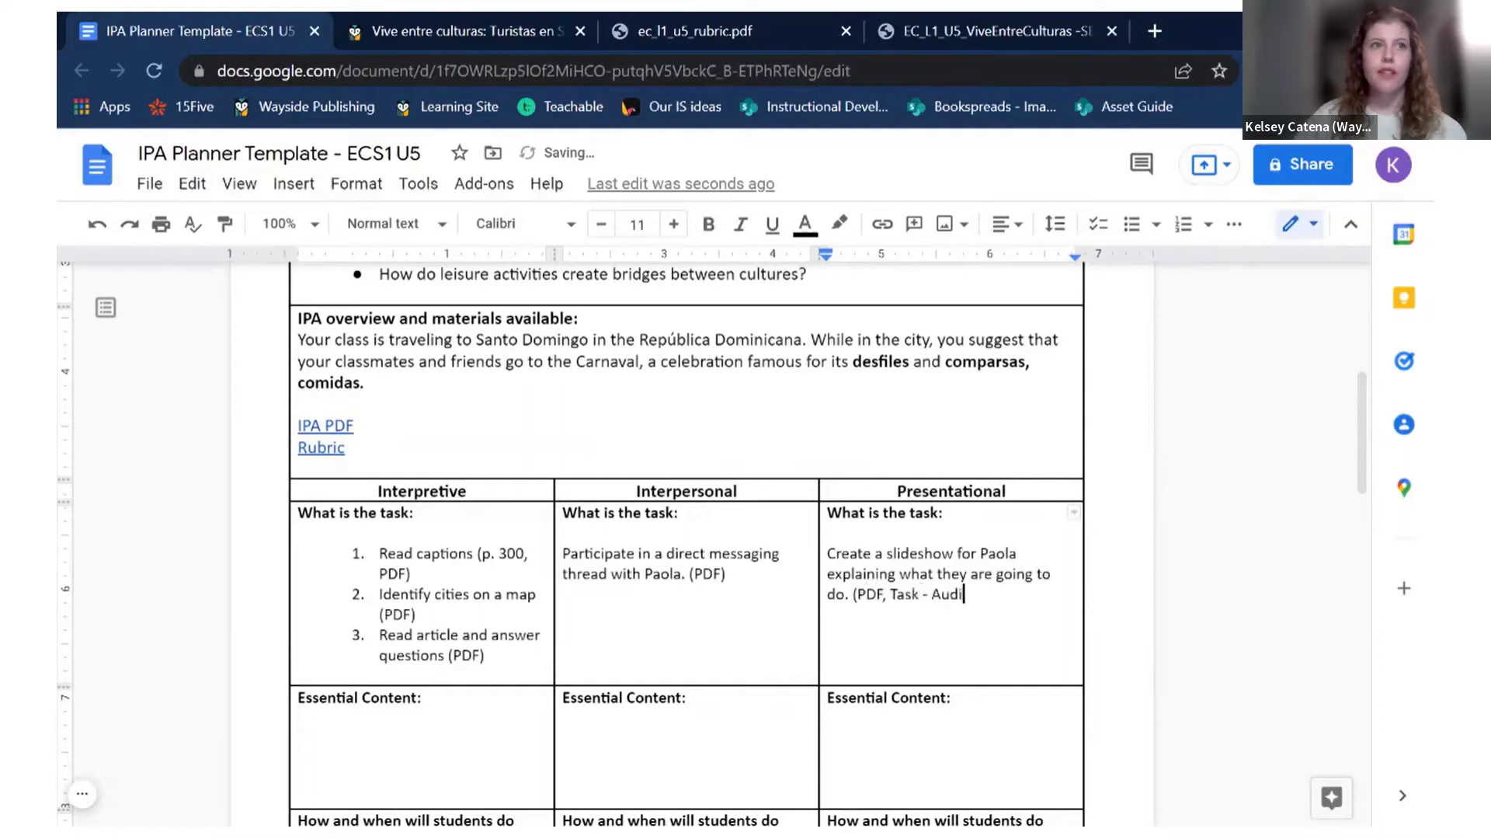
{"action": "type", "text": "o/Video "}
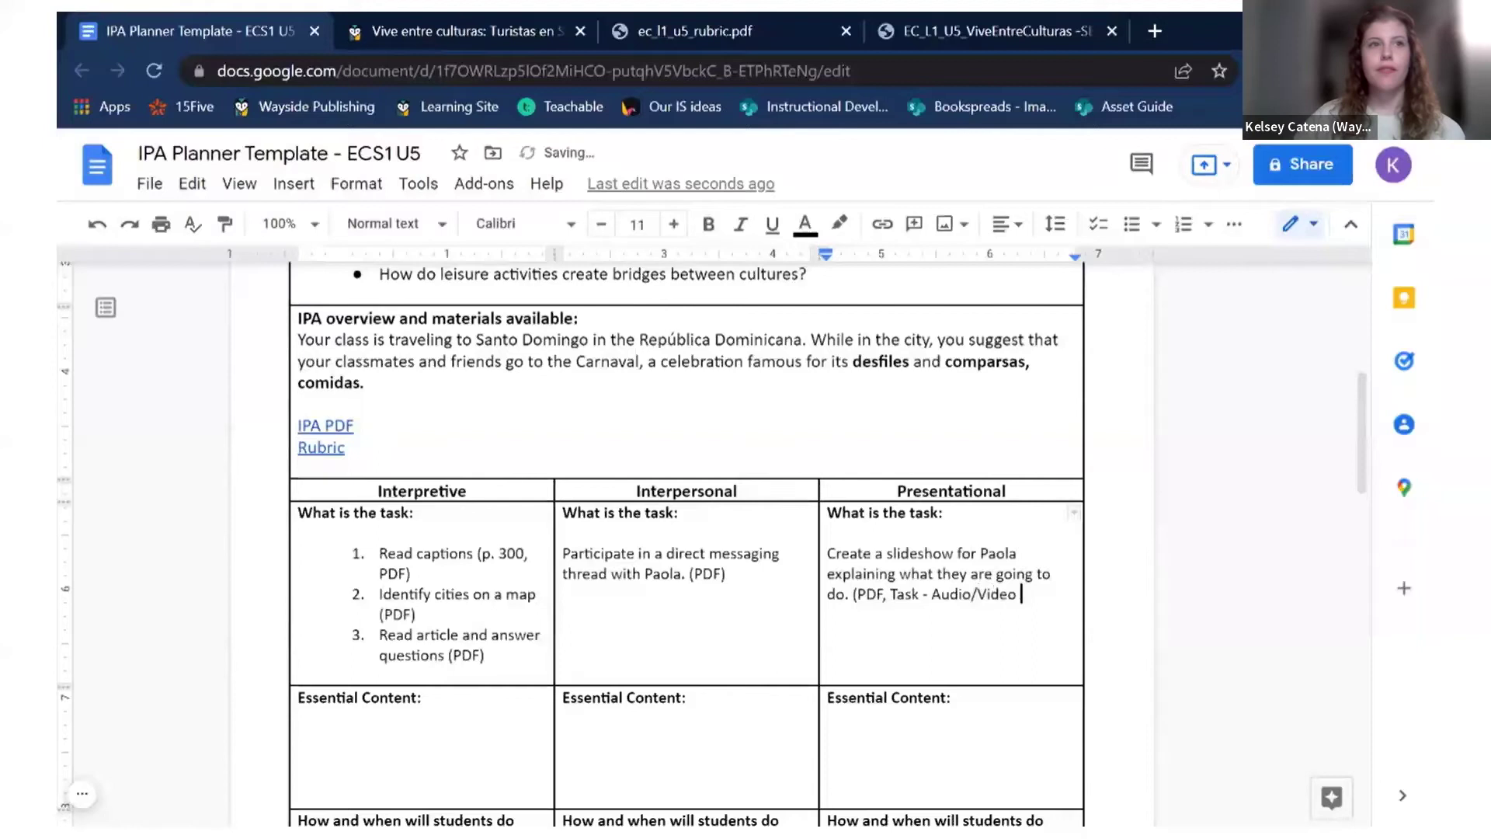
{"action": "type", "text": "Recording)"}
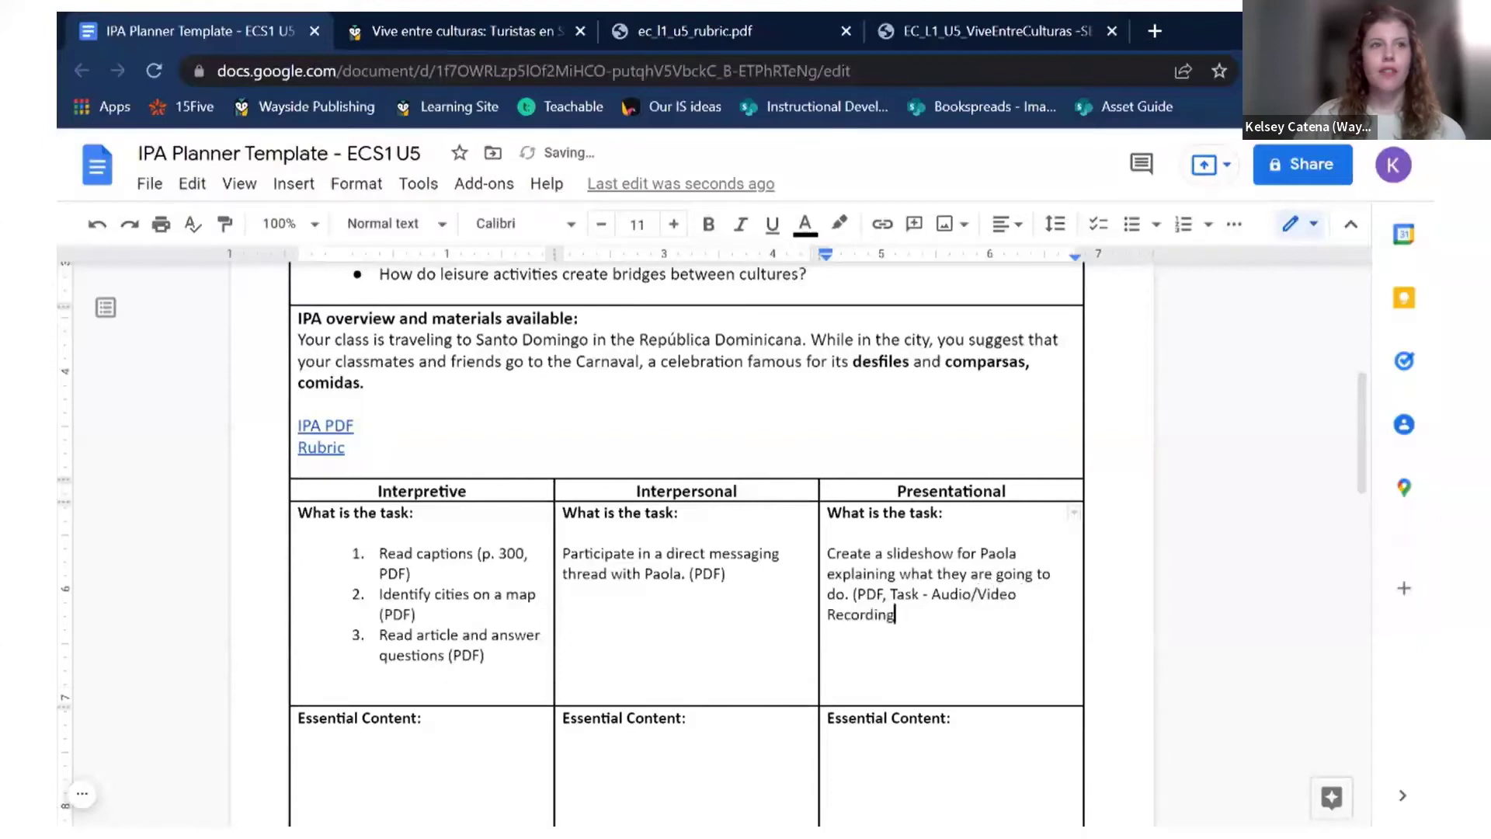